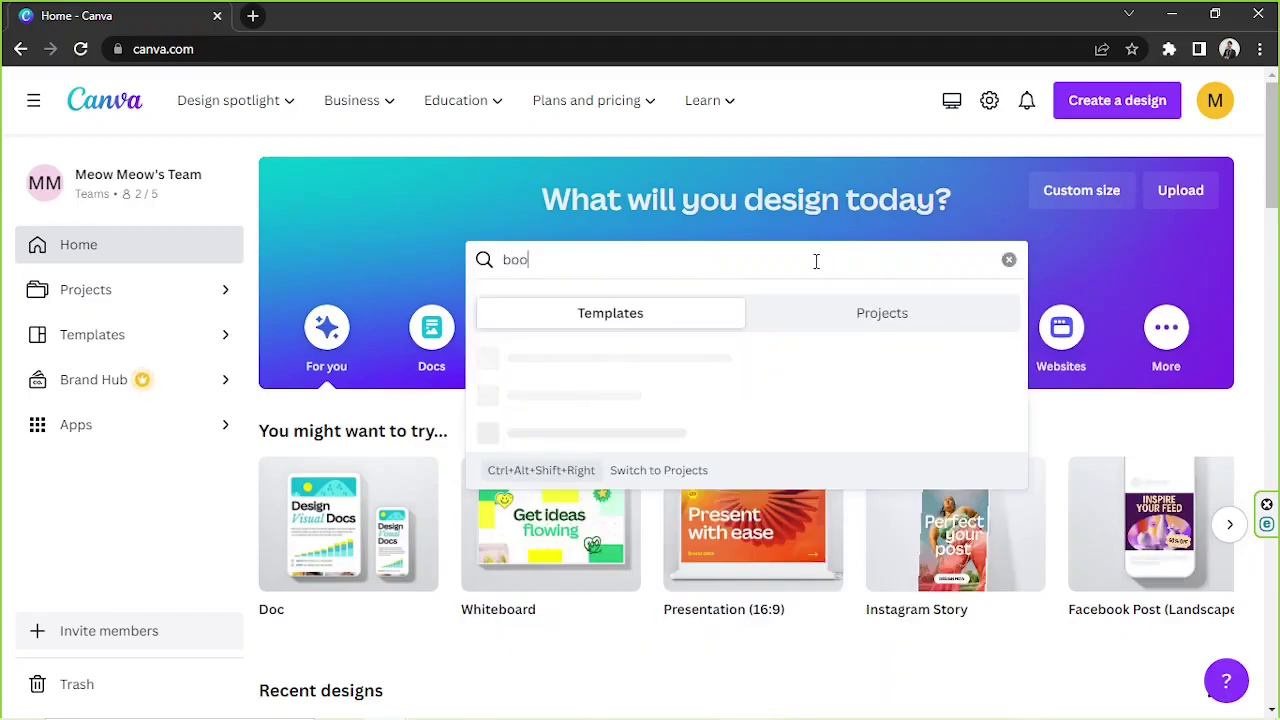
# - Search the templates for "book cover"
pyautogui.write('cover')
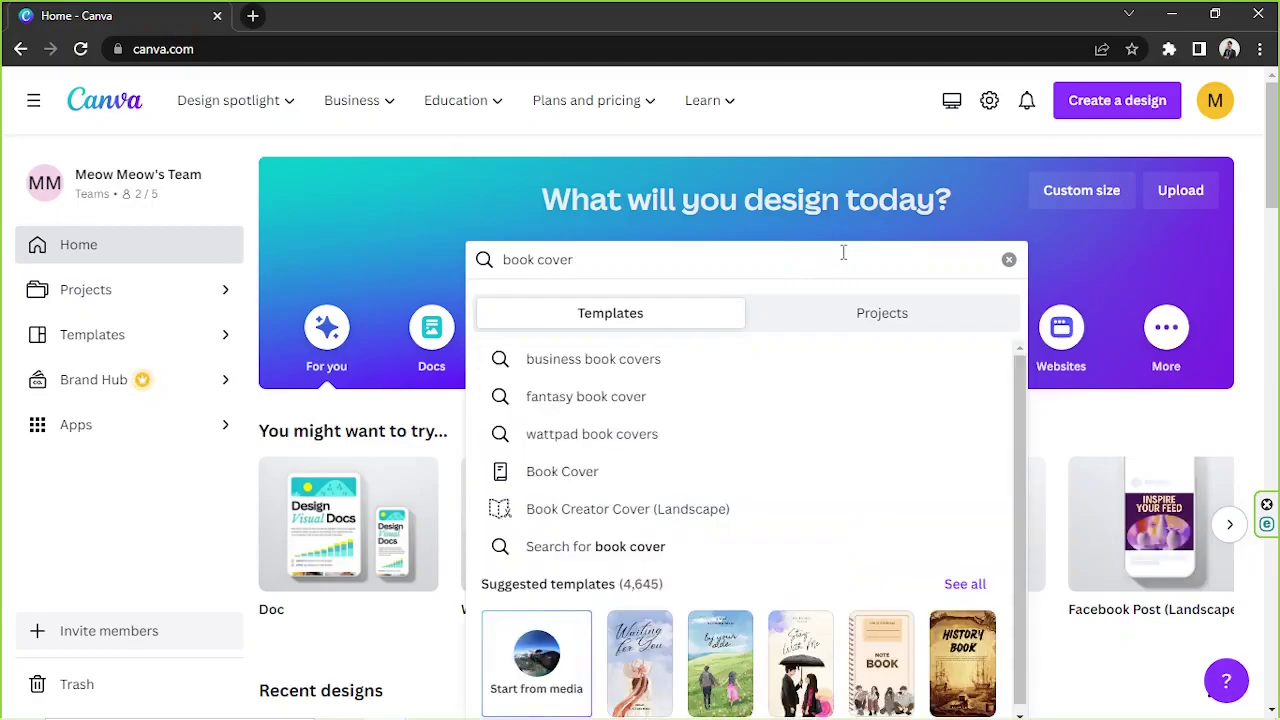
# - Examine the custom size options for a new design, including the width, height and available units
pyautogui.click(1081, 190)
pyautogui.doubleClick(885, 272)
pyautogui.click(890, 278)
pyautogui.doubleClick(969, 281)
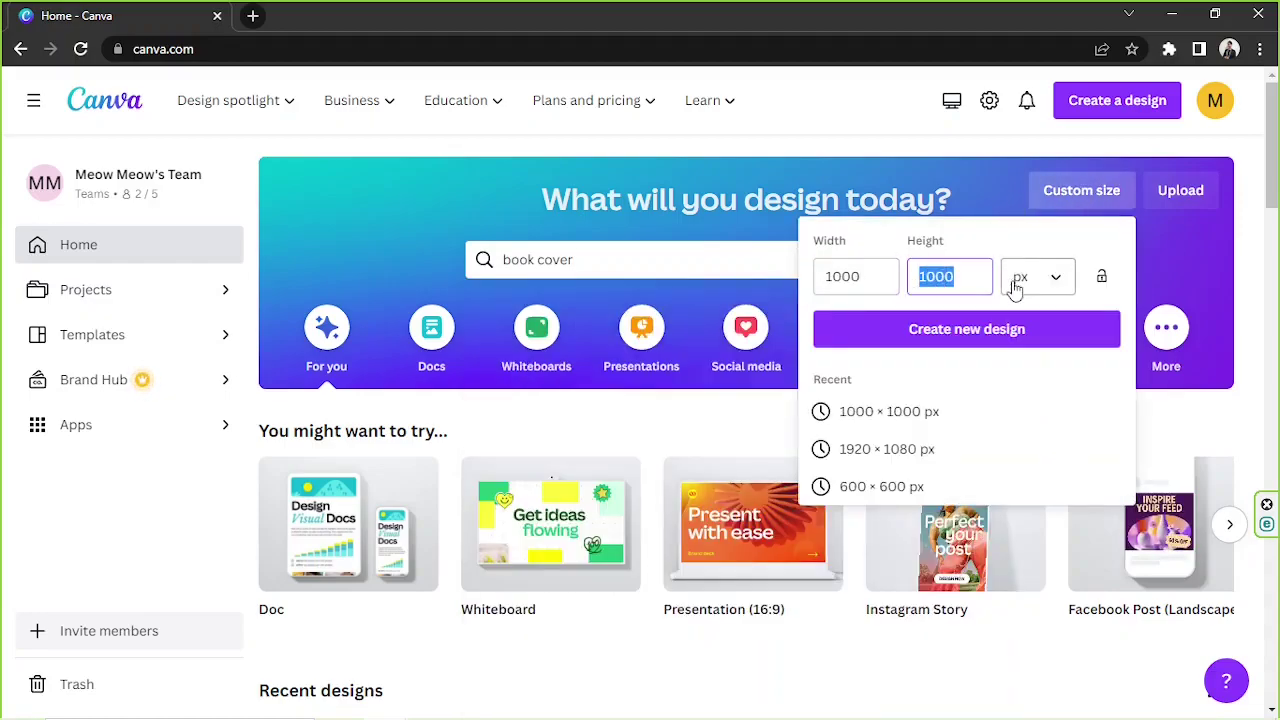
pyautogui.click(1036, 287)
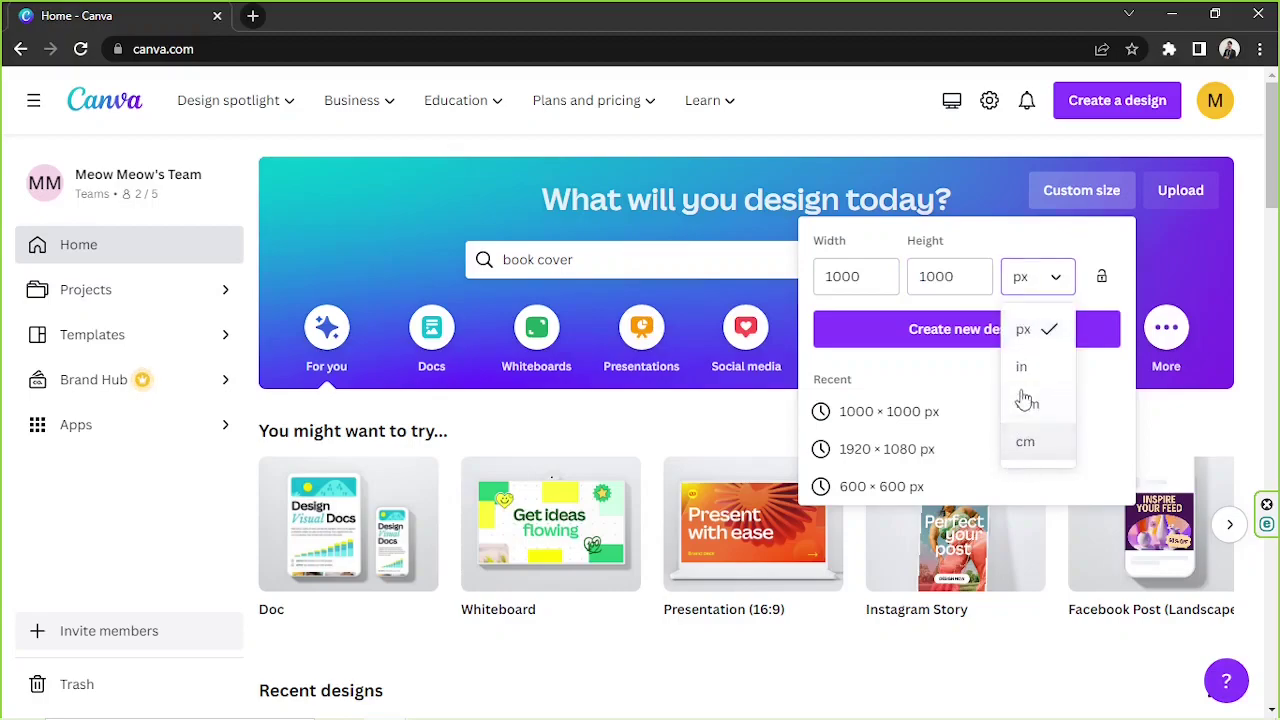
pyautogui.click(1030, 288)
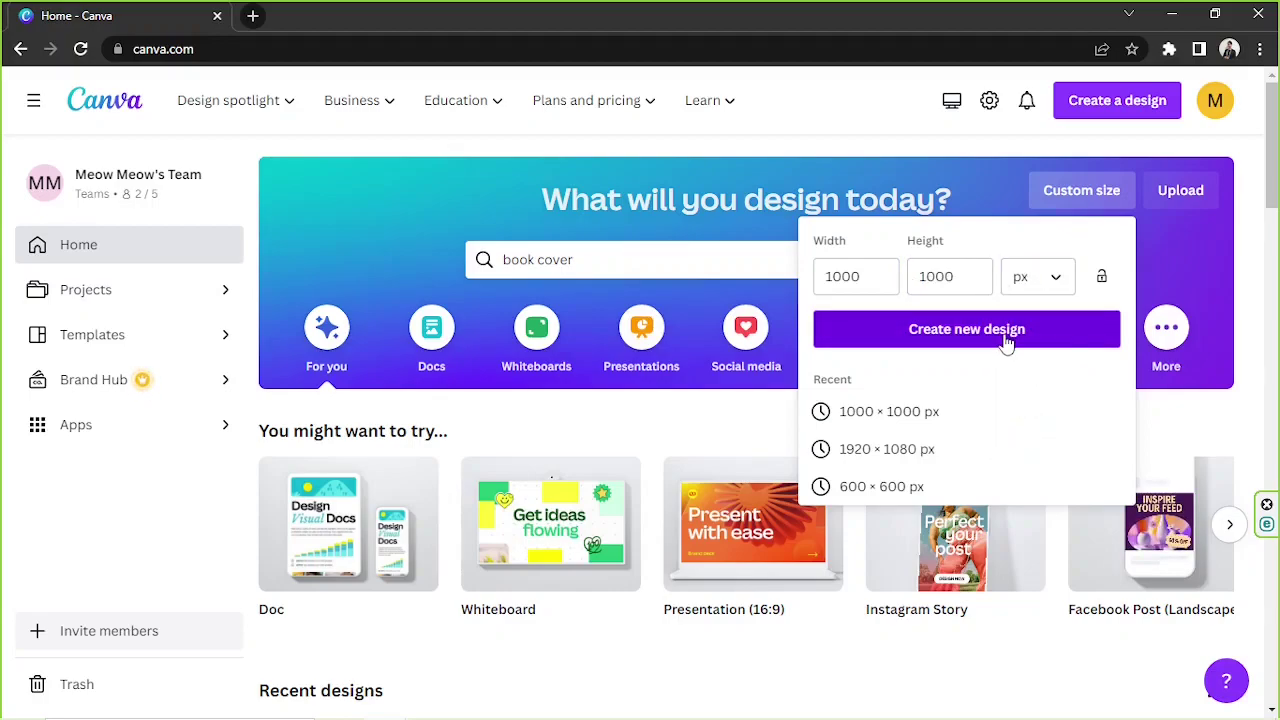
# - Open the Book Cover template category and create a blank book cover design
pyautogui.click(674, 260)
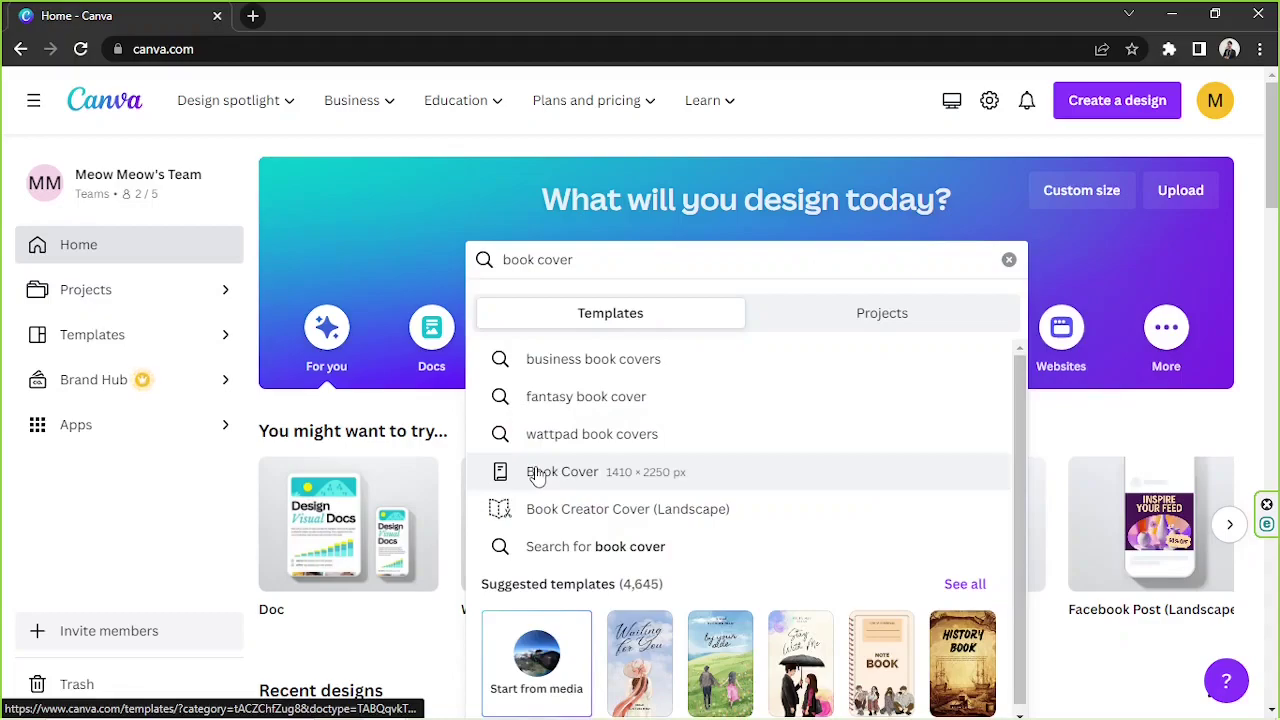
pyautogui.click(537, 476)
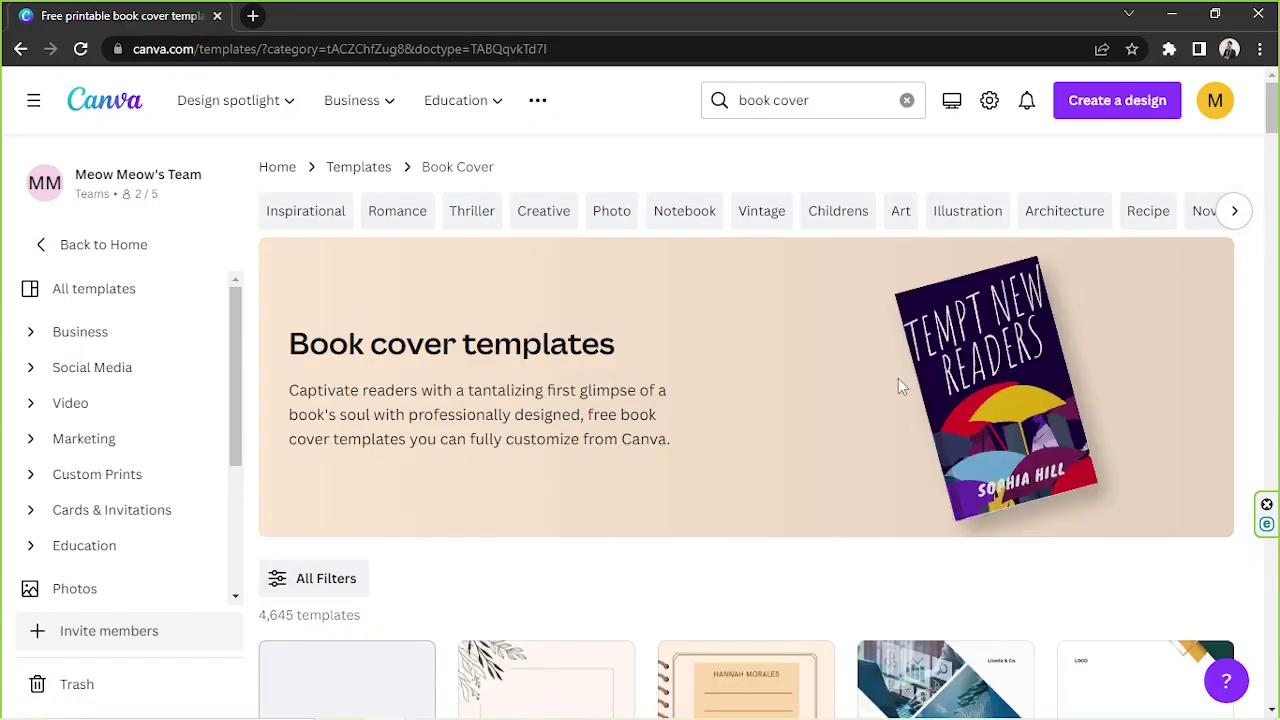
pyautogui.scroll(-5, 898, 388)
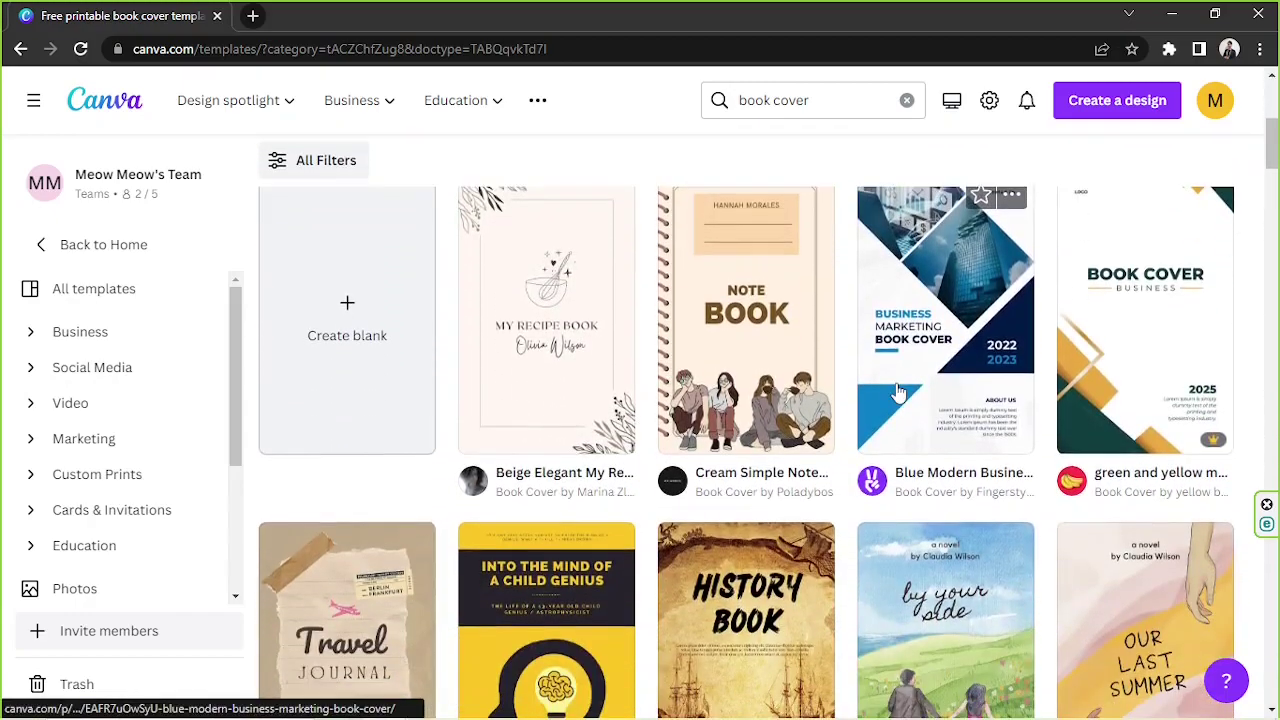
pyautogui.scroll(-2, 898, 390)
pyautogui.scroll(-5, 898, 390)
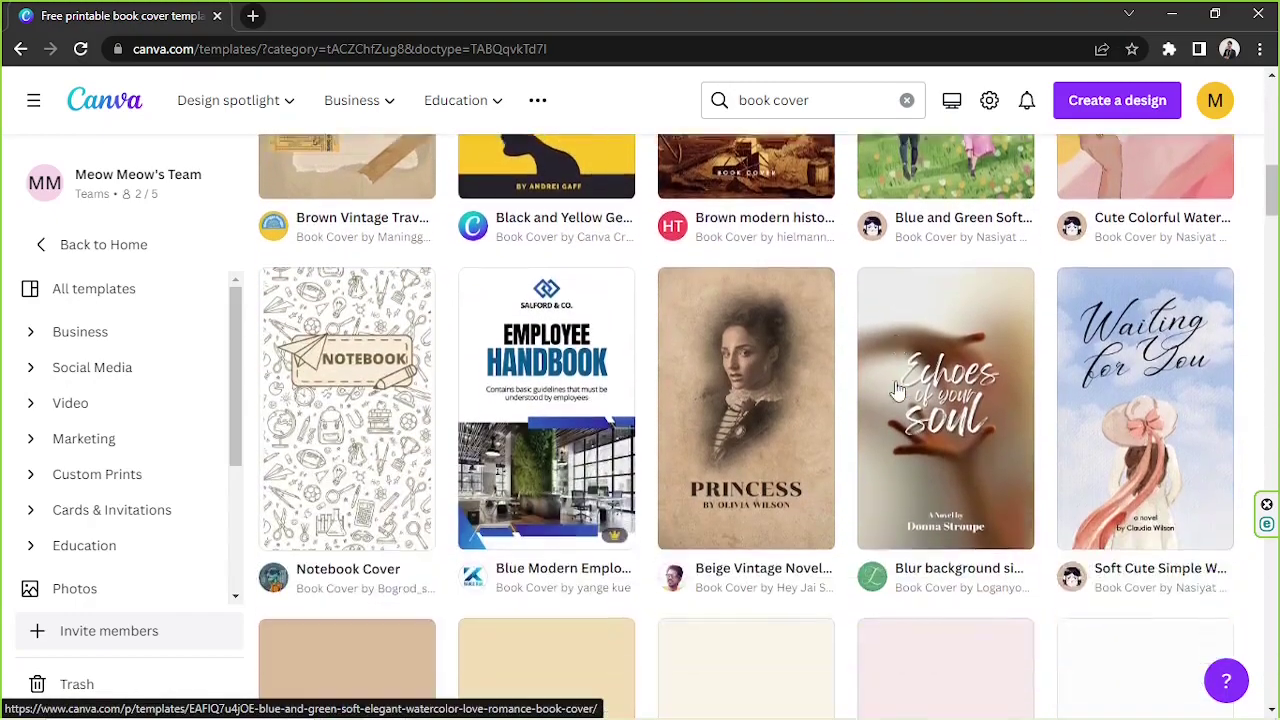
pyautogui.scroll(-4, 898, 388)
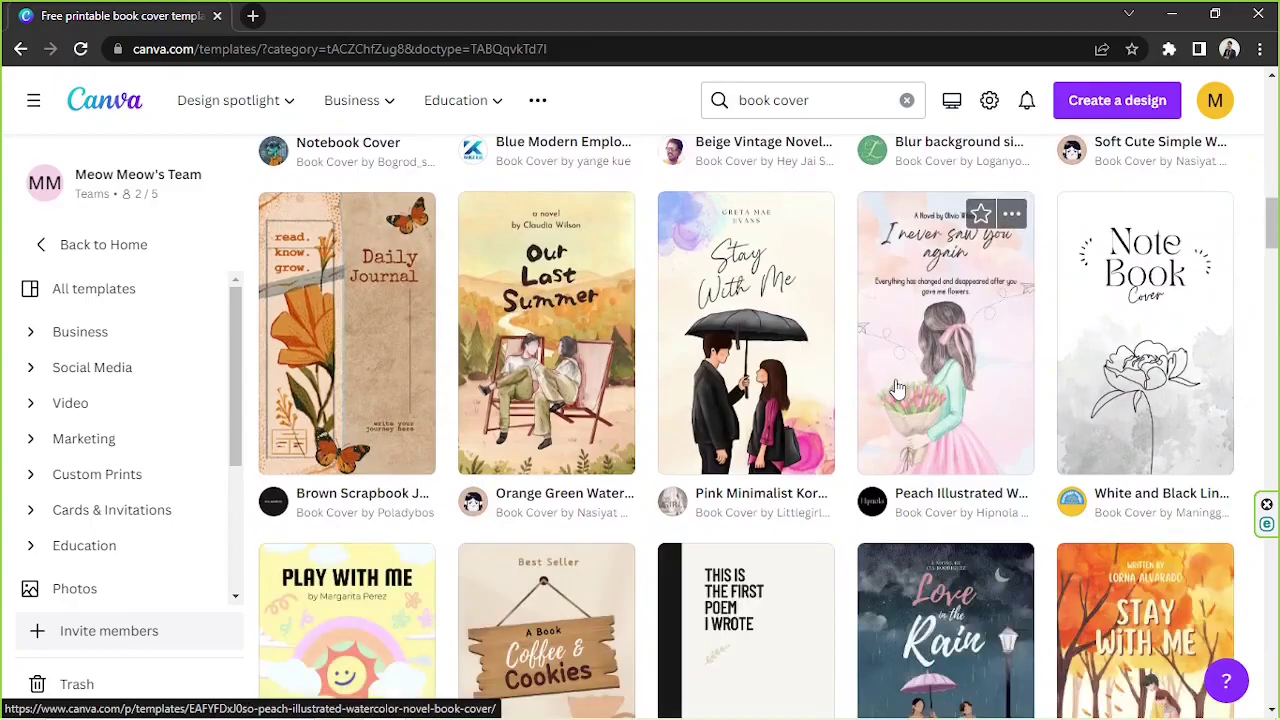
pyautogui.scroll(-5, 898, 388)
pyautogui.moveTo(1274, 272); pyautogui.dragTo(1272, 126)
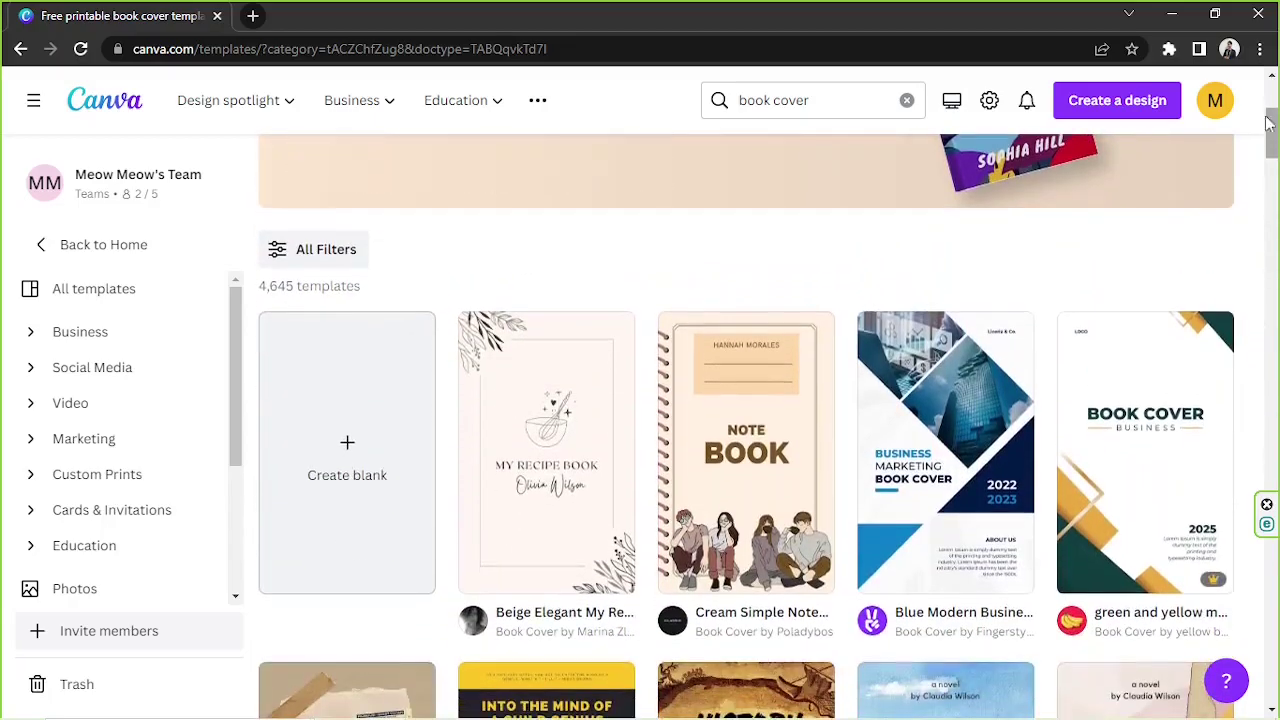
pyautogui.click(364, 457)
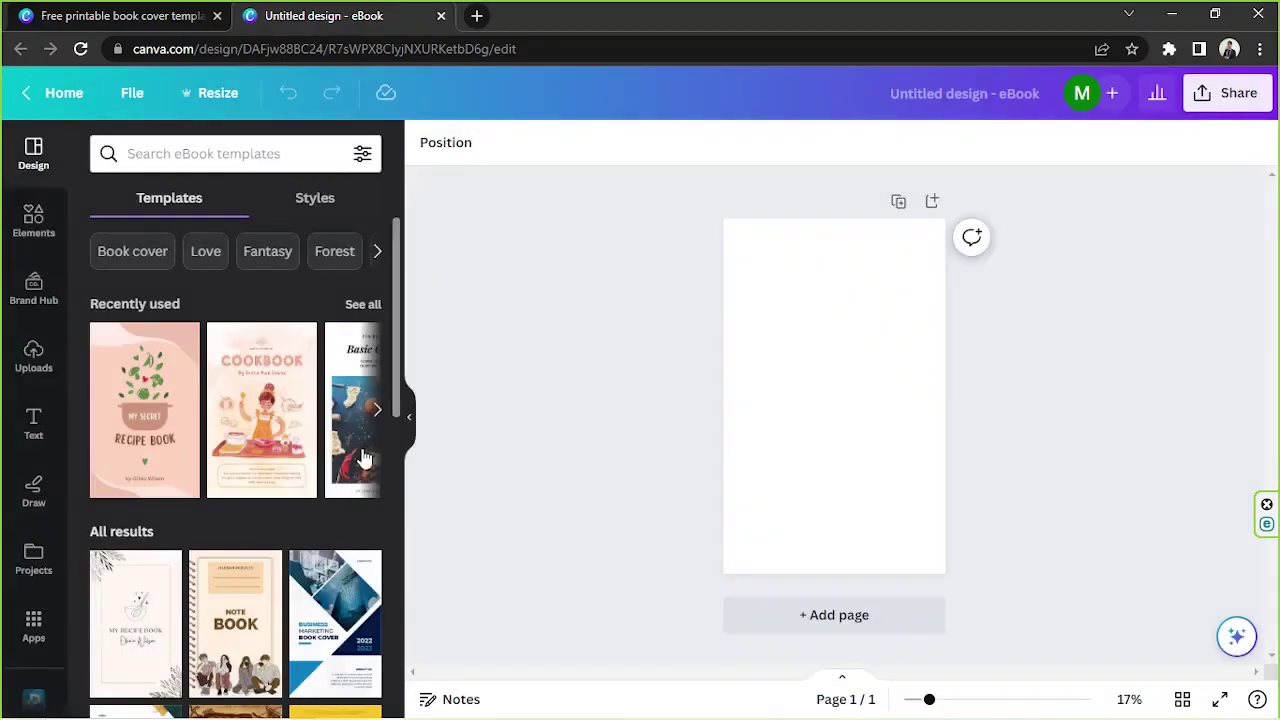
# - Browse the suggested cover templates and search them for "mystery"
pyautogui.click(770, 357)
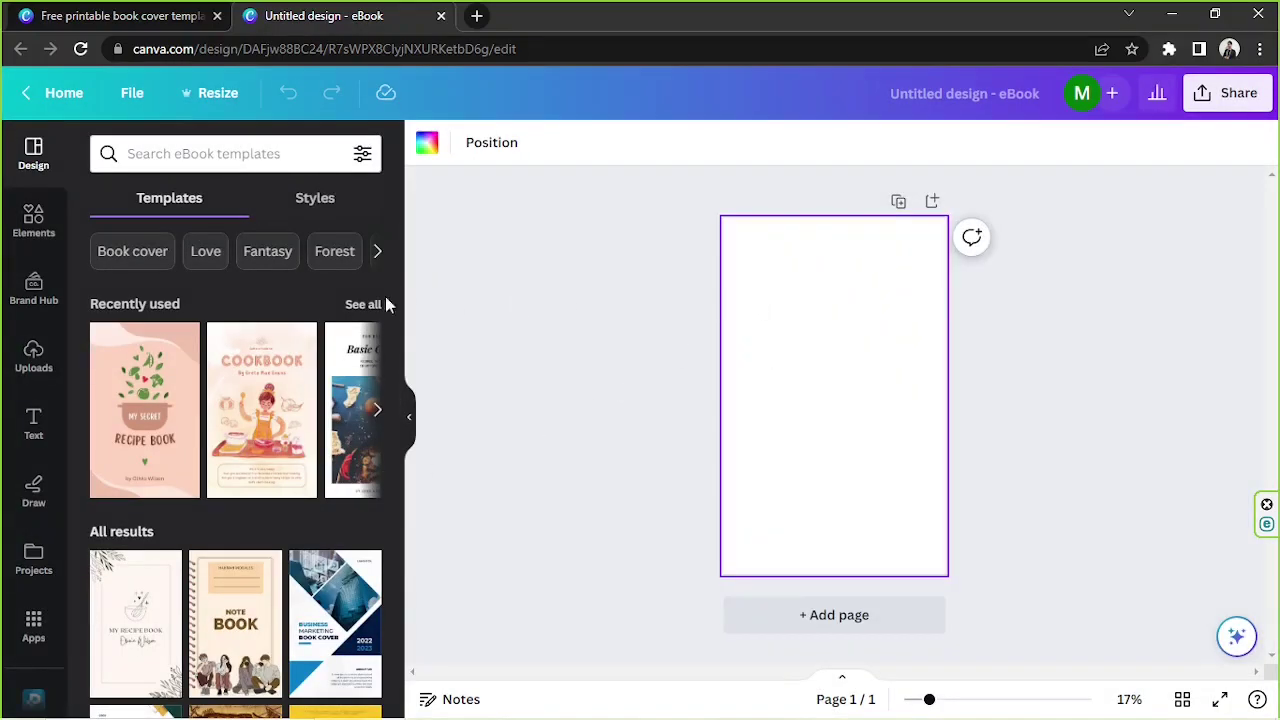
pyautogui.scroll(-5, 237, 303)
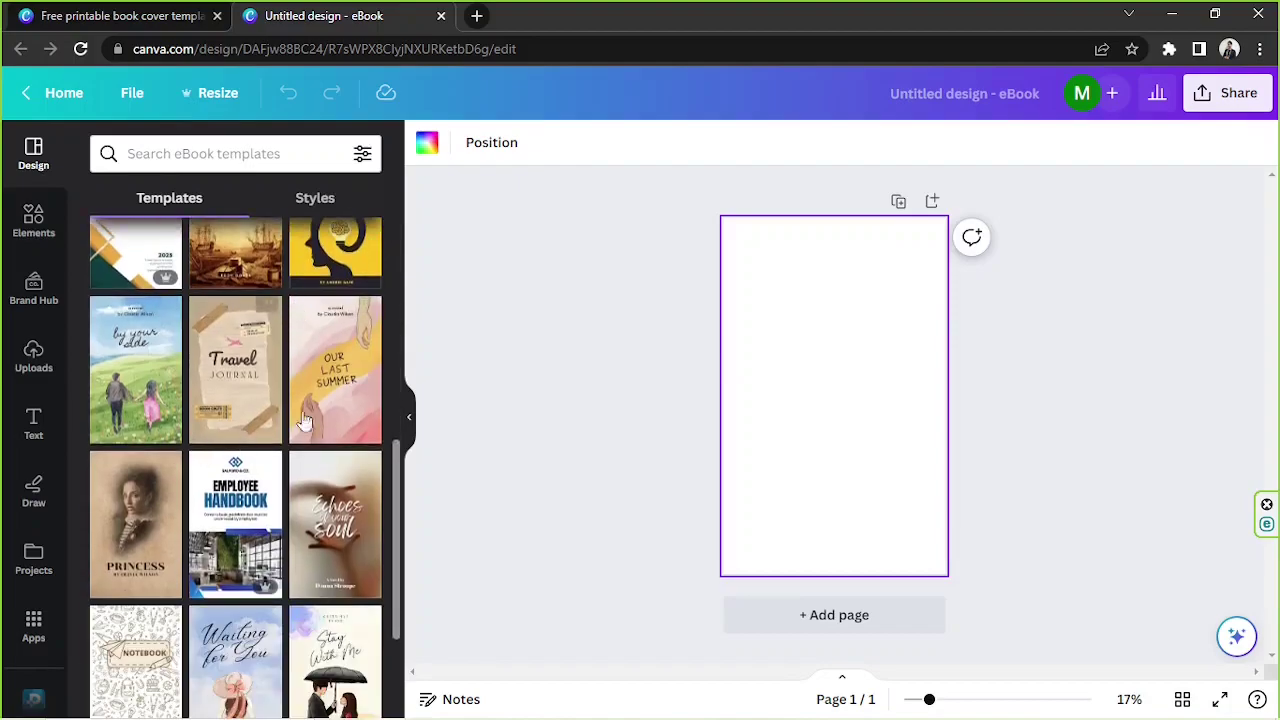
pyautogui.scroll(-2, 290, 380)
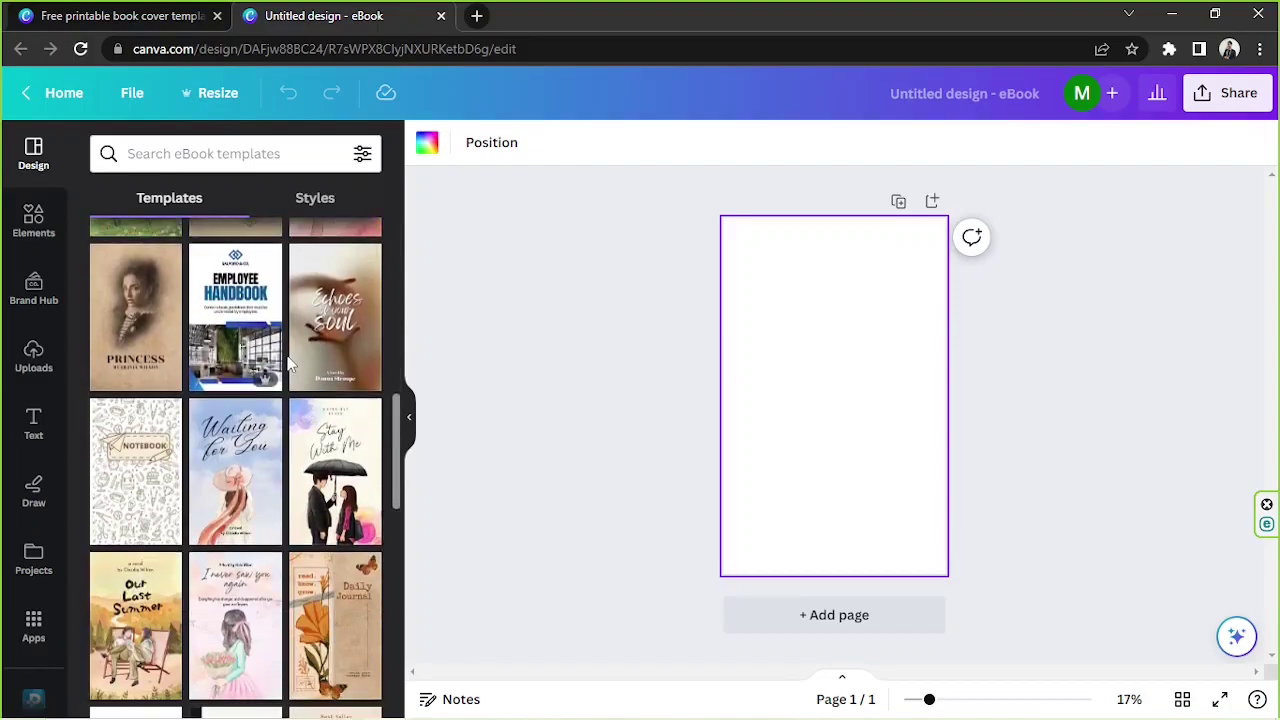
pyautogui.scroll(-3, 289, 365)
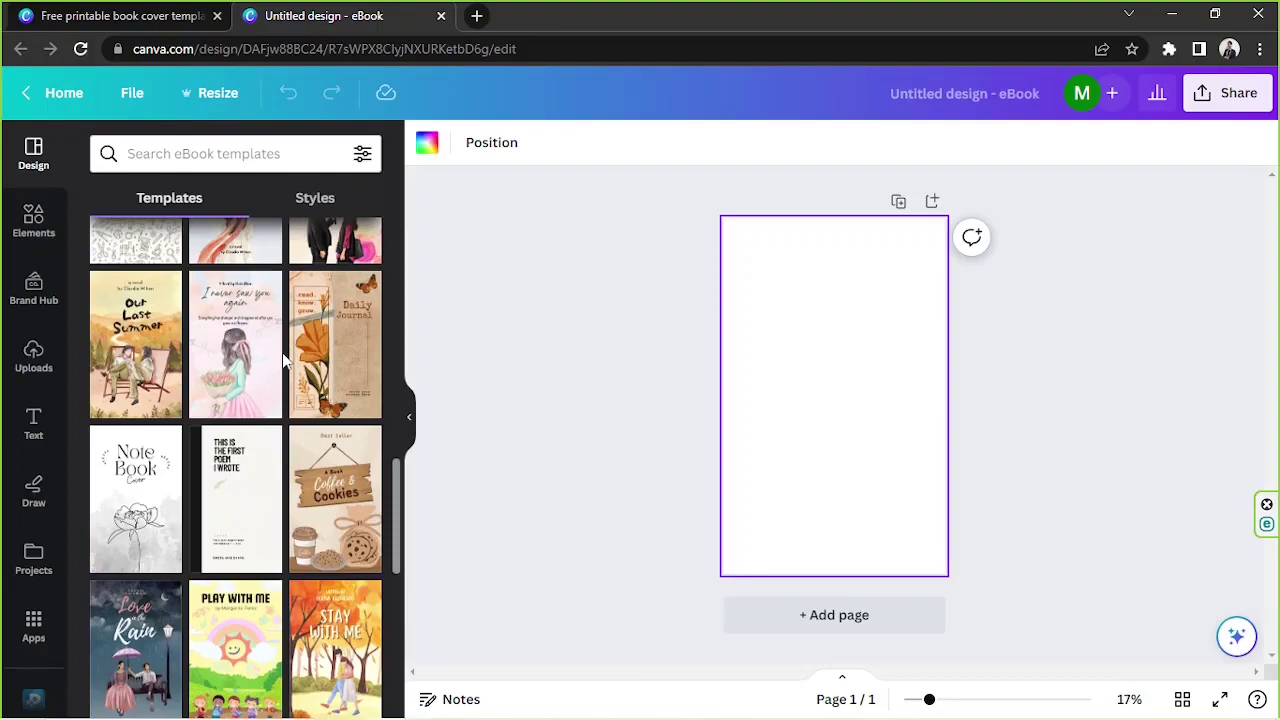
pyautogui.click(256, 150)
pyautogui.write('m')
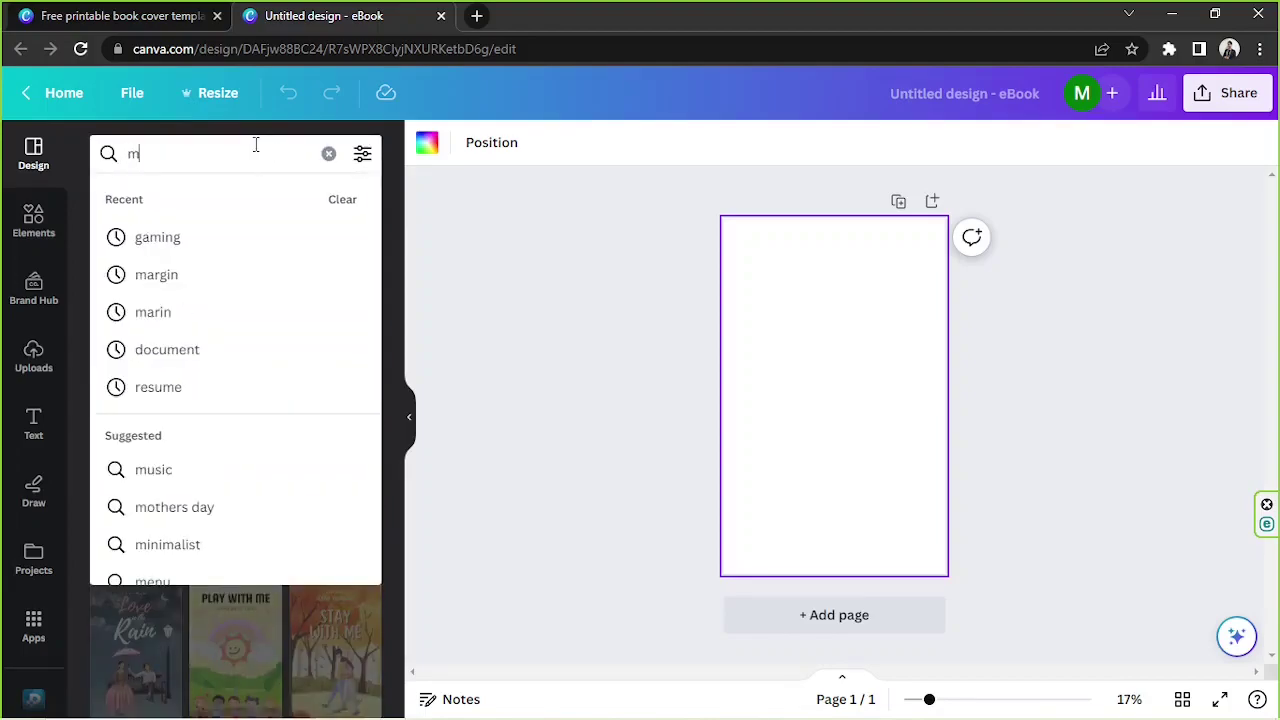
pyautogui.write('ystery')
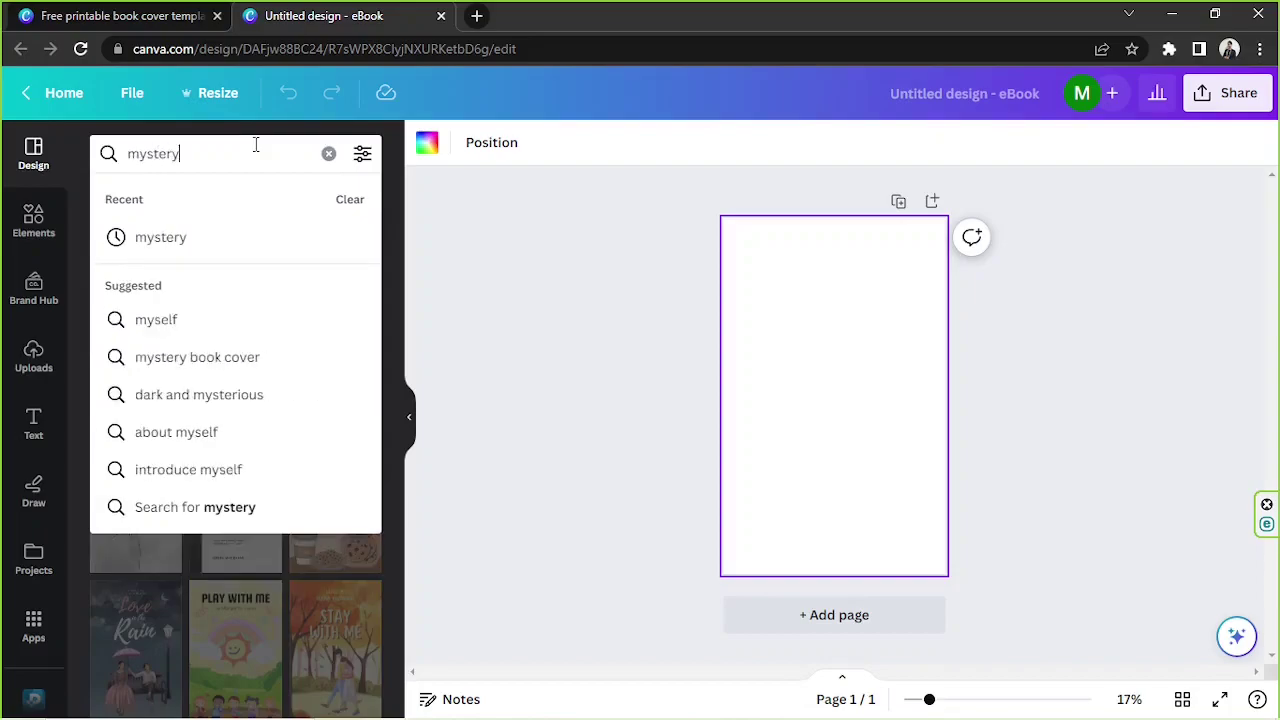
pyautogui.press('Return')
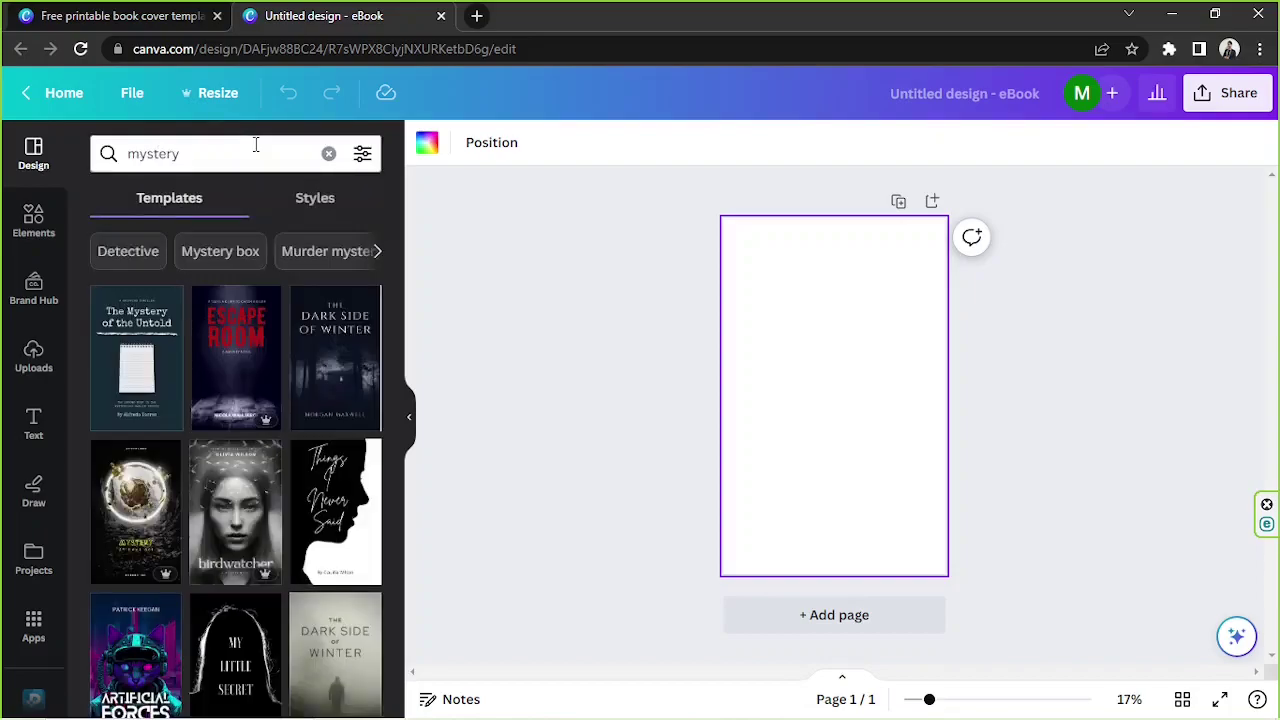
# - Search the templates for "fantasy", look through the covers and hide the template list
pyautogui.click(256, 145)
pyautogui.doubleClick(256, 145)
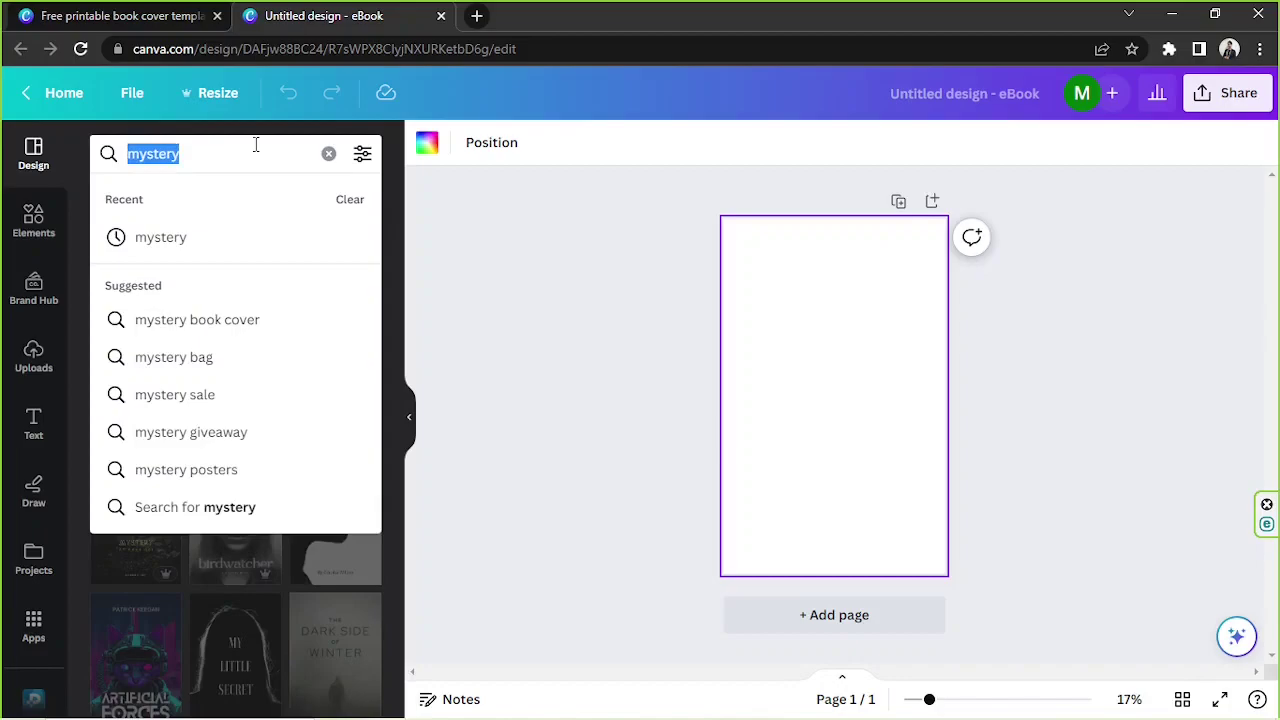
pyautogui.press('BackSpace')
pyautogui.write('fantasy')
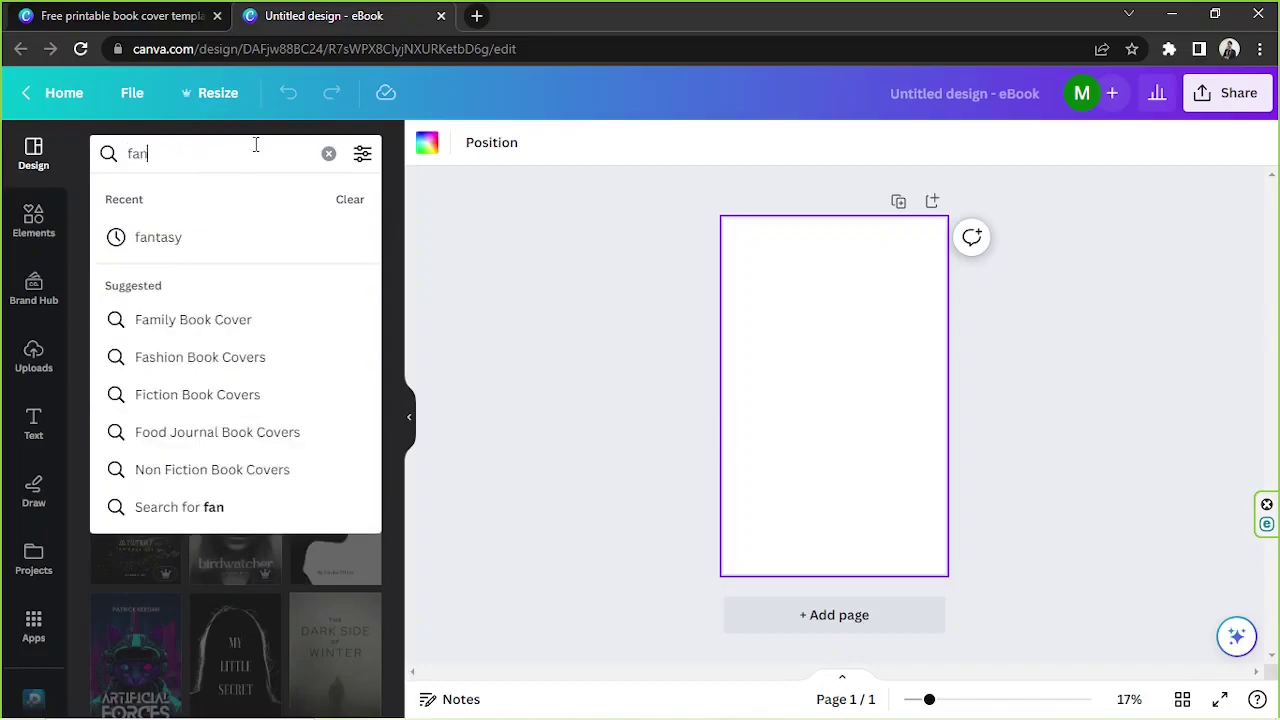
pyautogui.press('Return')
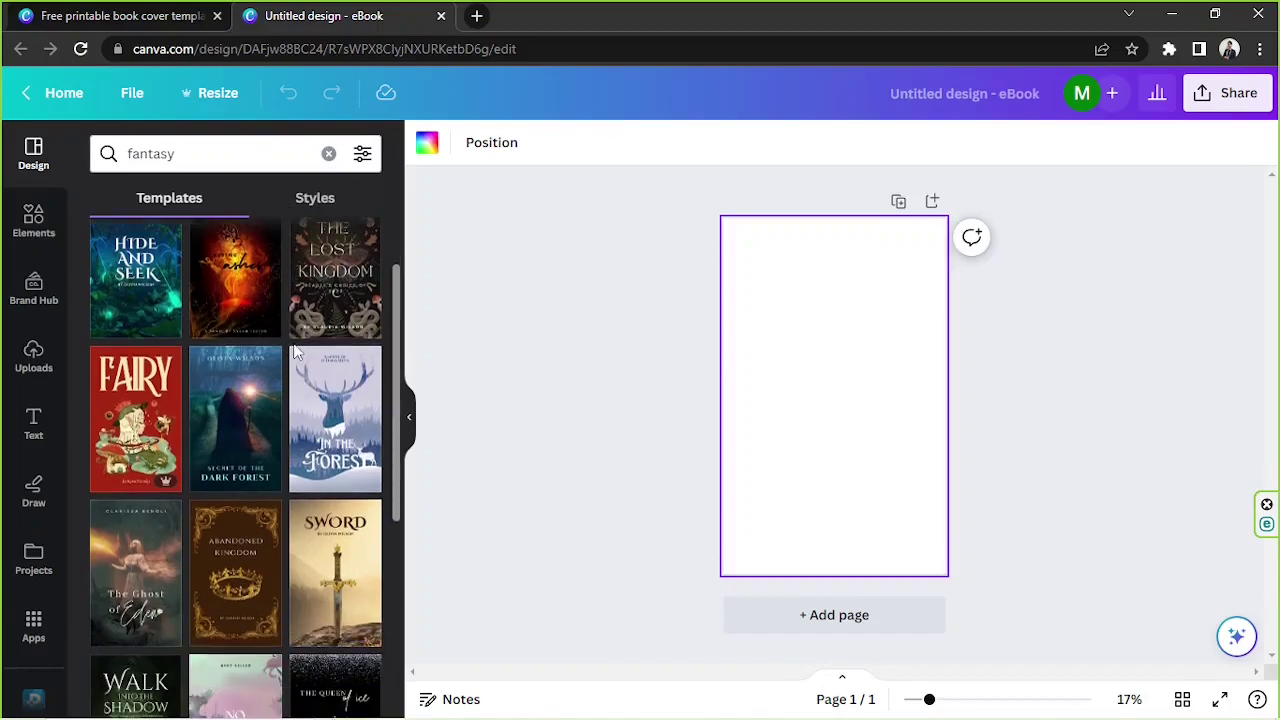
pyautogui.scroll(-5, 296, 352)
pyautogui.scroll(-3, 292, 352)
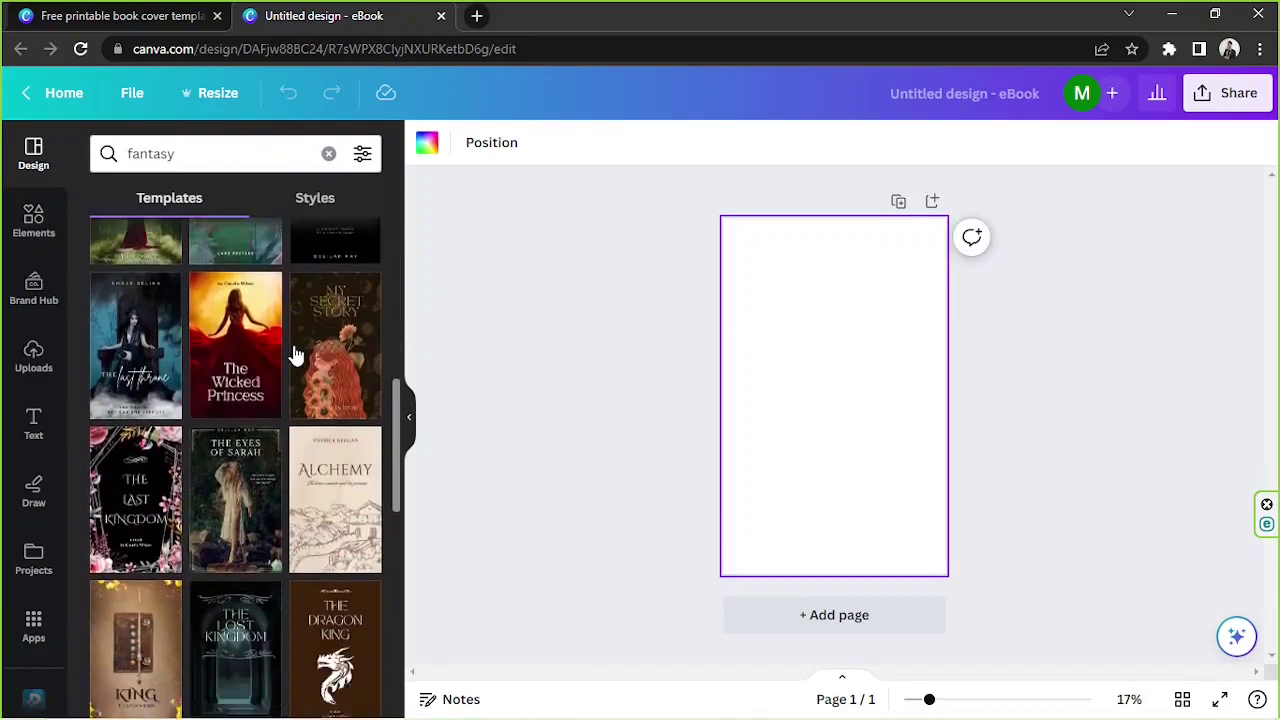
pyautogui.click(464, 340)
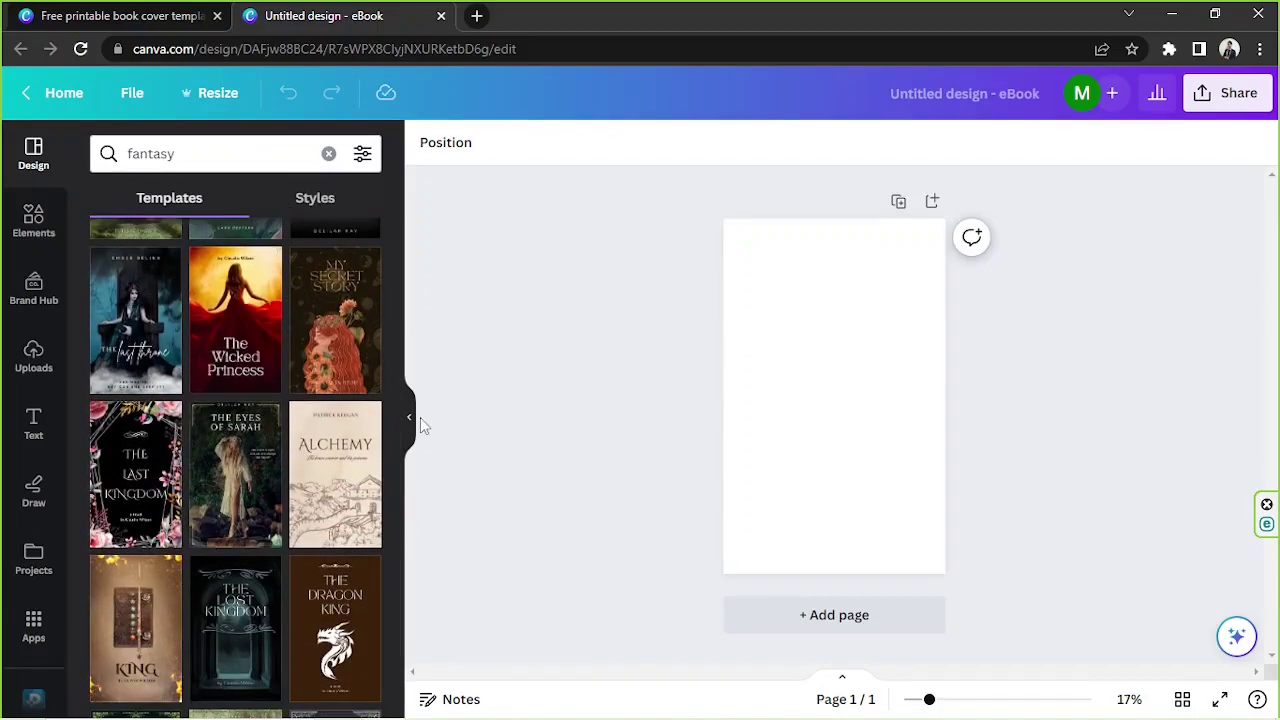
pyautogui.click(409, 417)
pyautogui.click(614, 385)
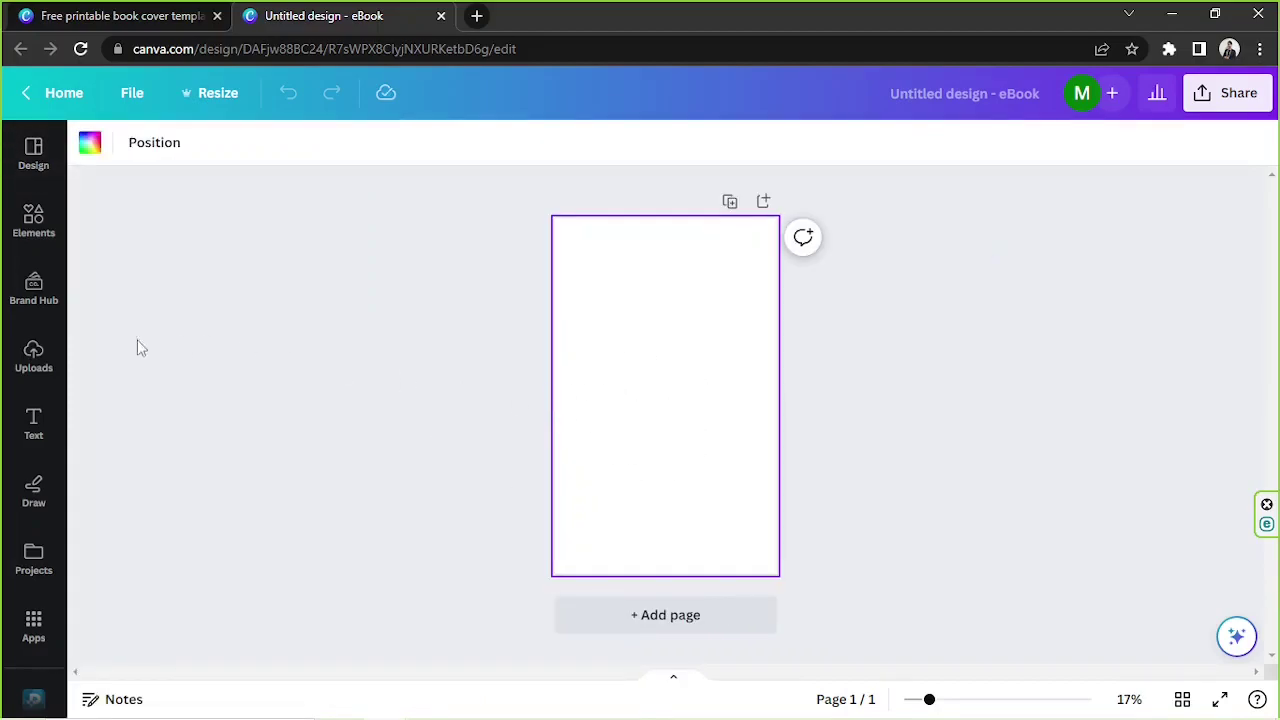
# - Show the uploaded images and view the file chooser for uploading new files, closing it without choosing one
pyautogui.click(34, 358)
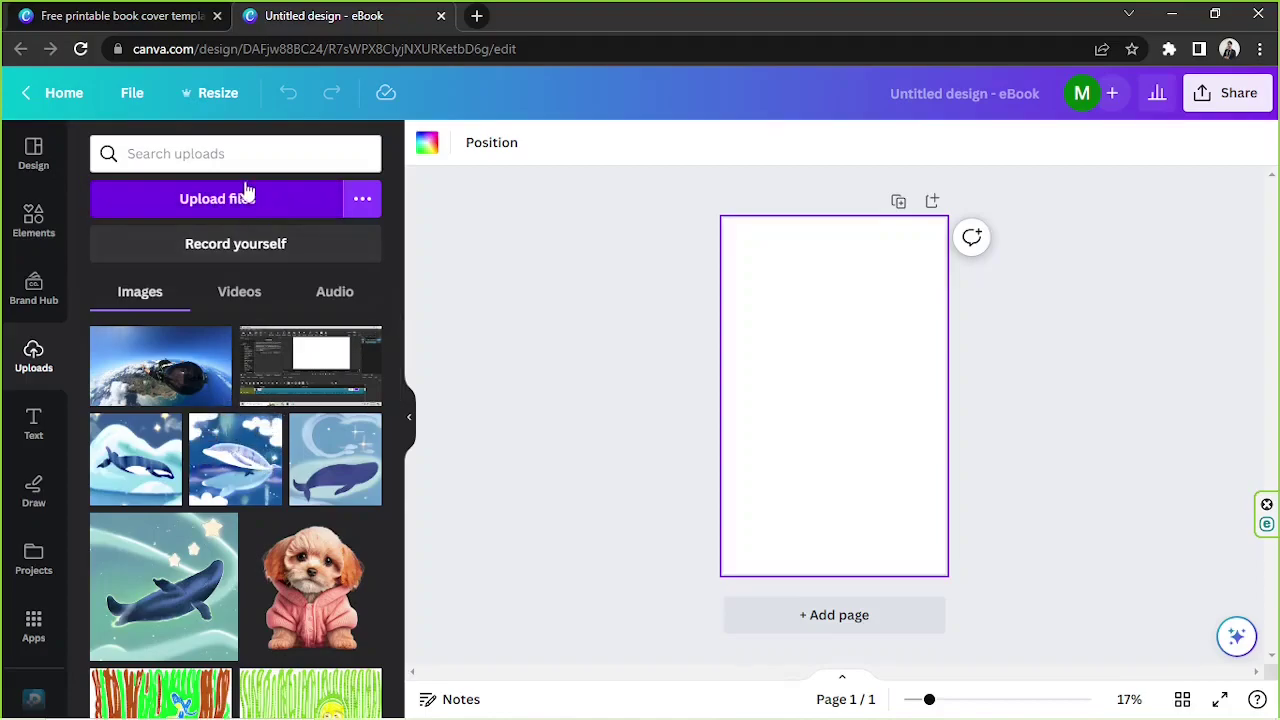
pyautogui.click(273, 200)
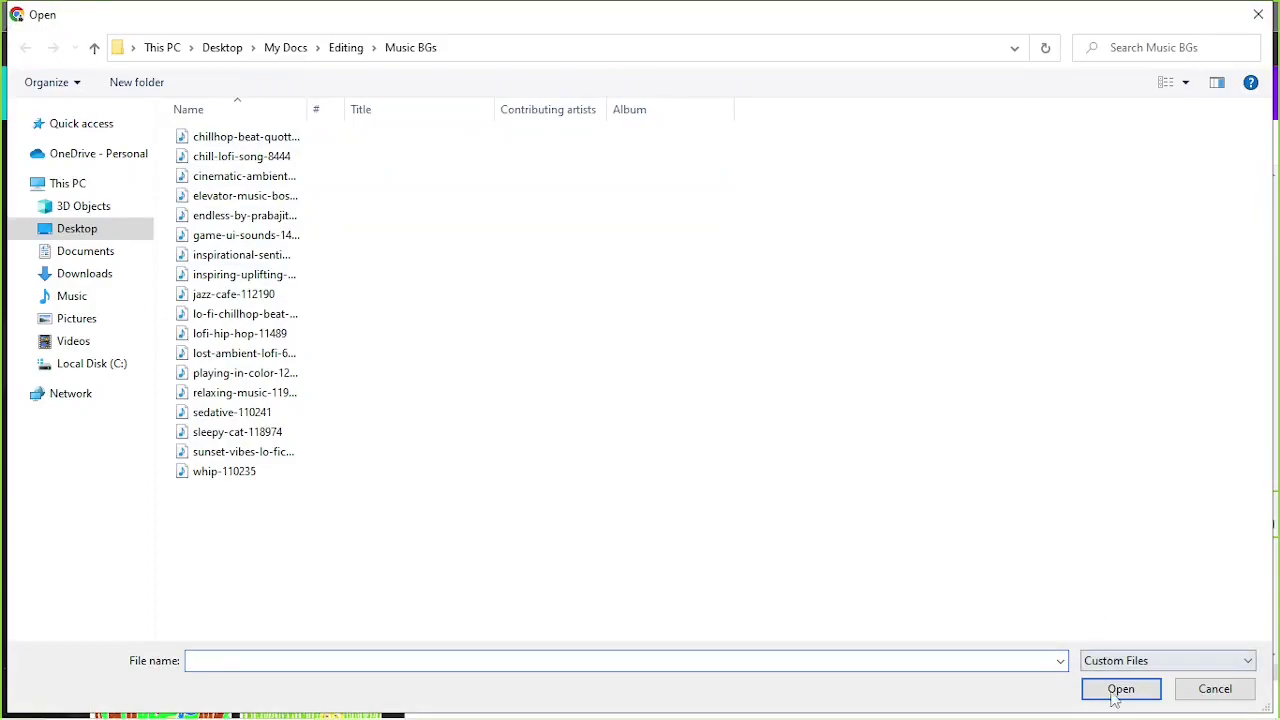
pyautogui.click(1258, 14)
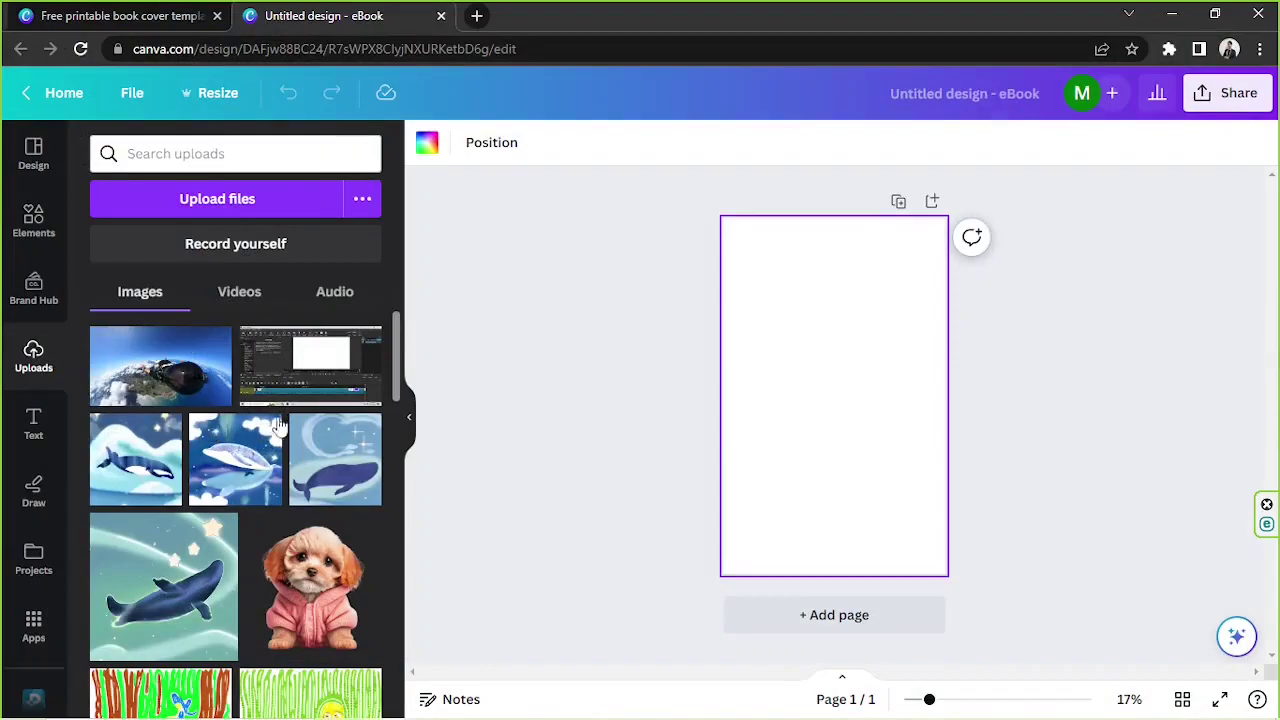
# - Try filling the page with the uploaded white whale image by moving and enlarging it, and delete it
pyautogui.click(236, 476)
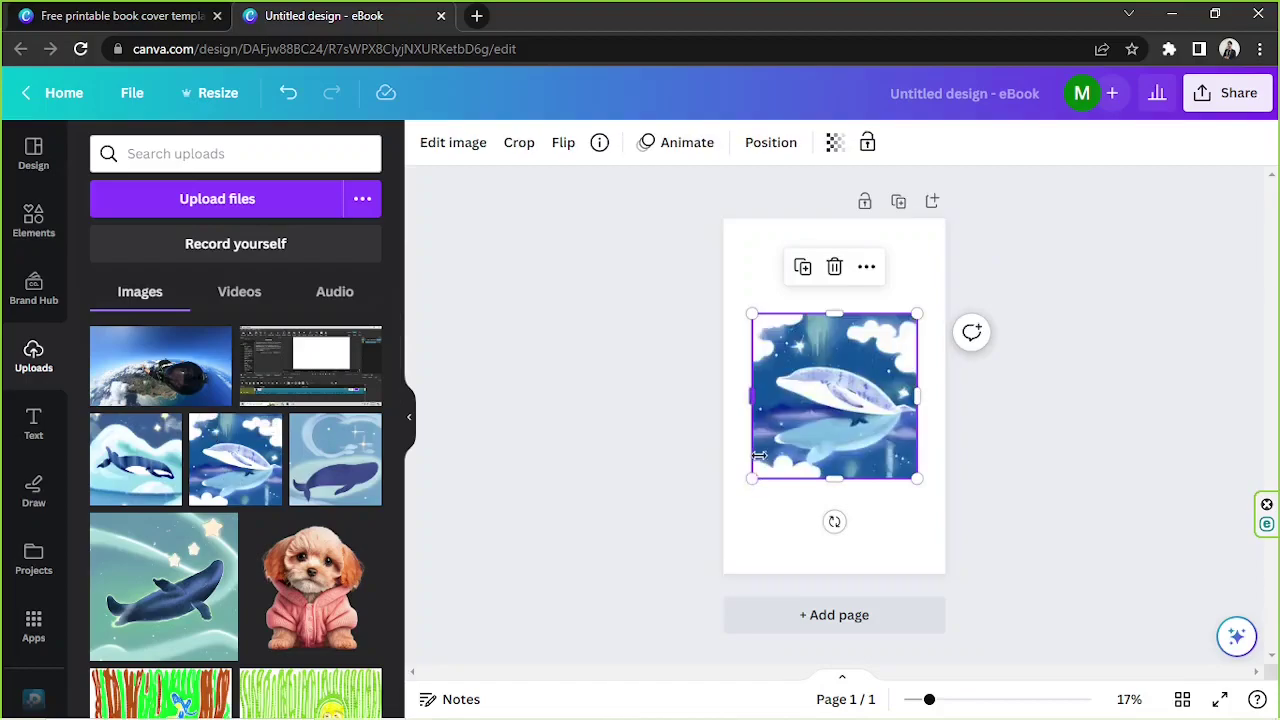
pyautogui.moveTo(838, 405); pyautogui.dragTo(810, 309)
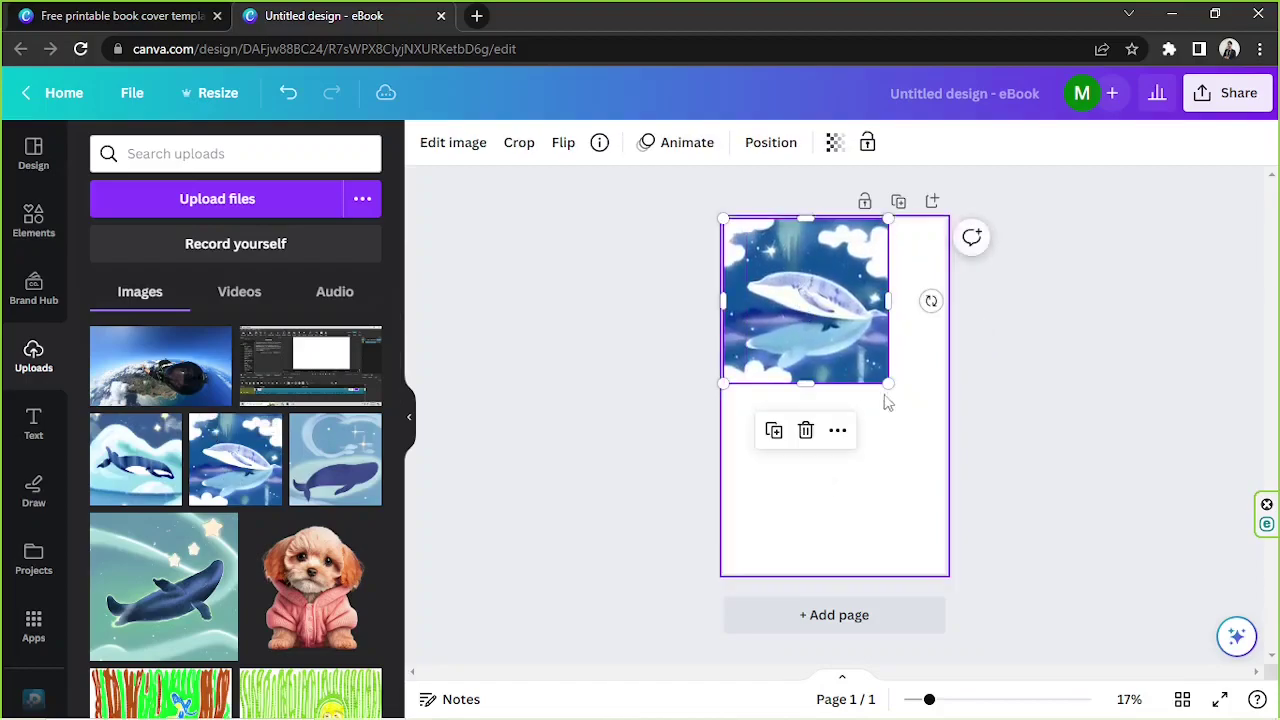
pyautogui.moveTo(889, 381); pyautogui.dragTo(1034, 632)
pyautogui.moveTo(1023, 574); pyautogui.dragTo(954, 603)
pyautogui.scroll(-6, 232, 521)
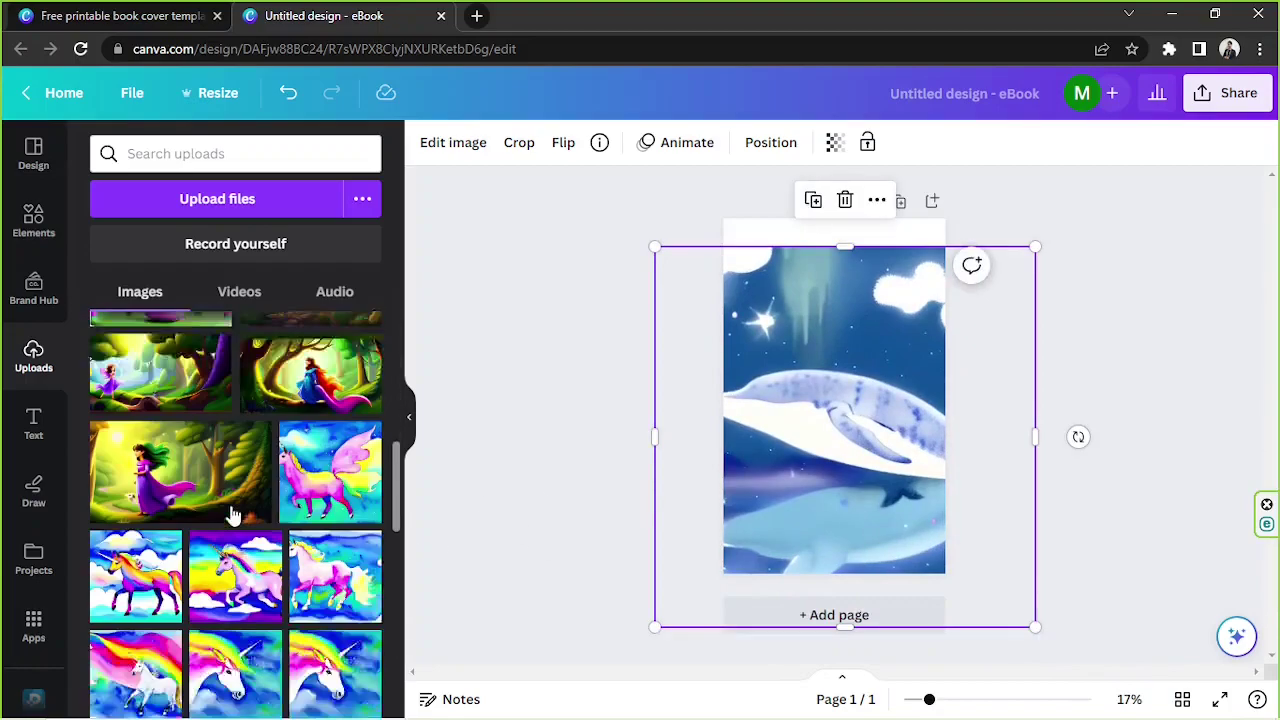
pyautogui.scroll(4, 232, 516)
pyautogui.scroll(5, 232, 516)
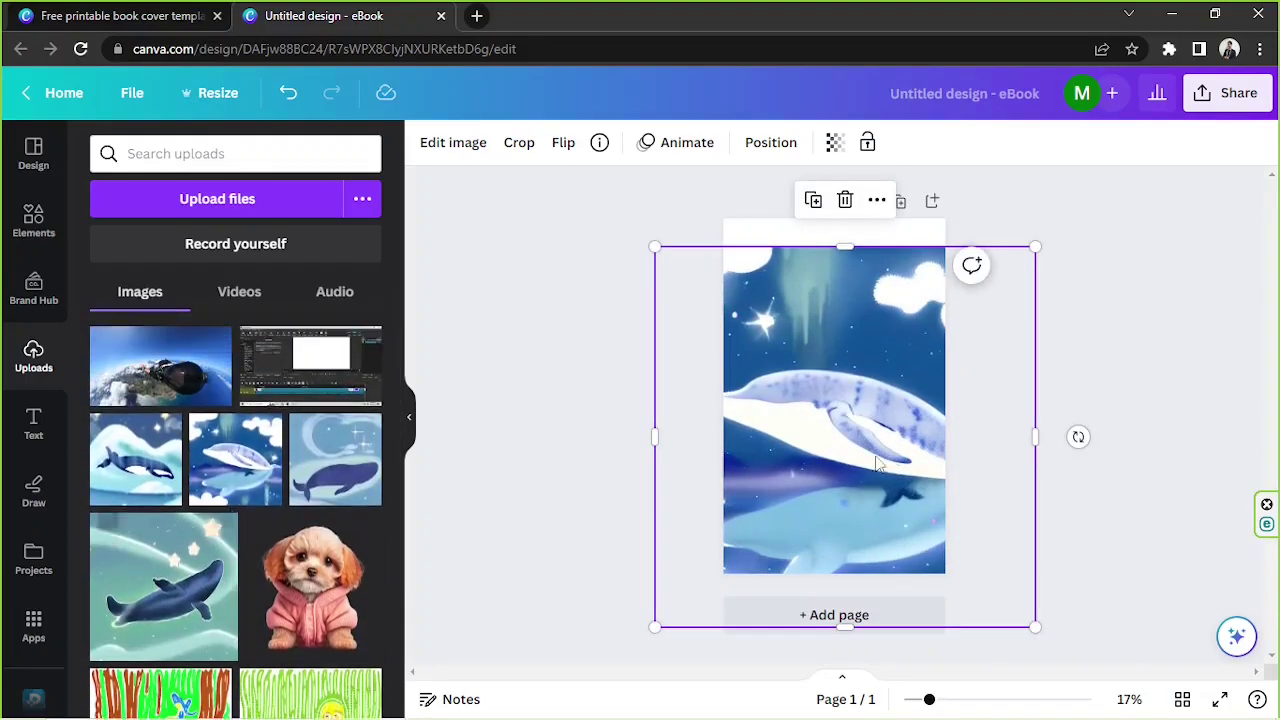
pyautogui.click(845, 200)
# - Try the uploaded dark blue whale image as the page background with a shifted crop, and remove it
pyautogui.click(340, 468)
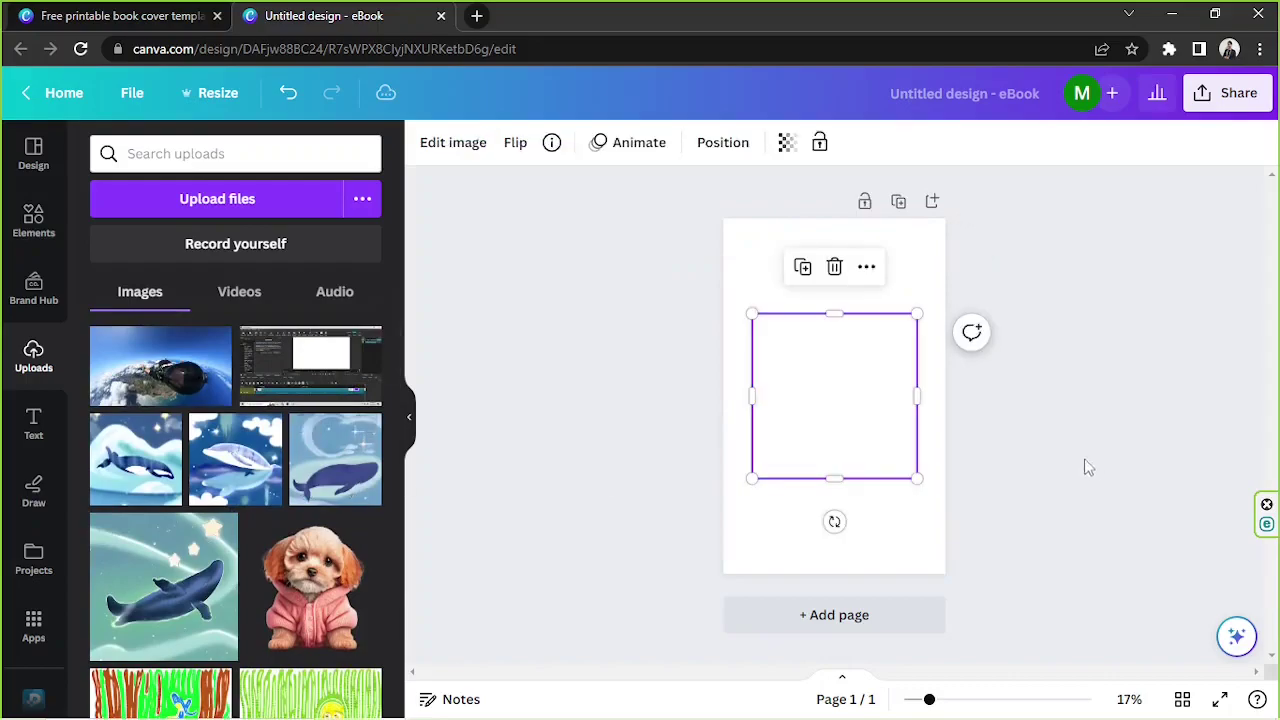
pyautogui.rightClick(840, 376)
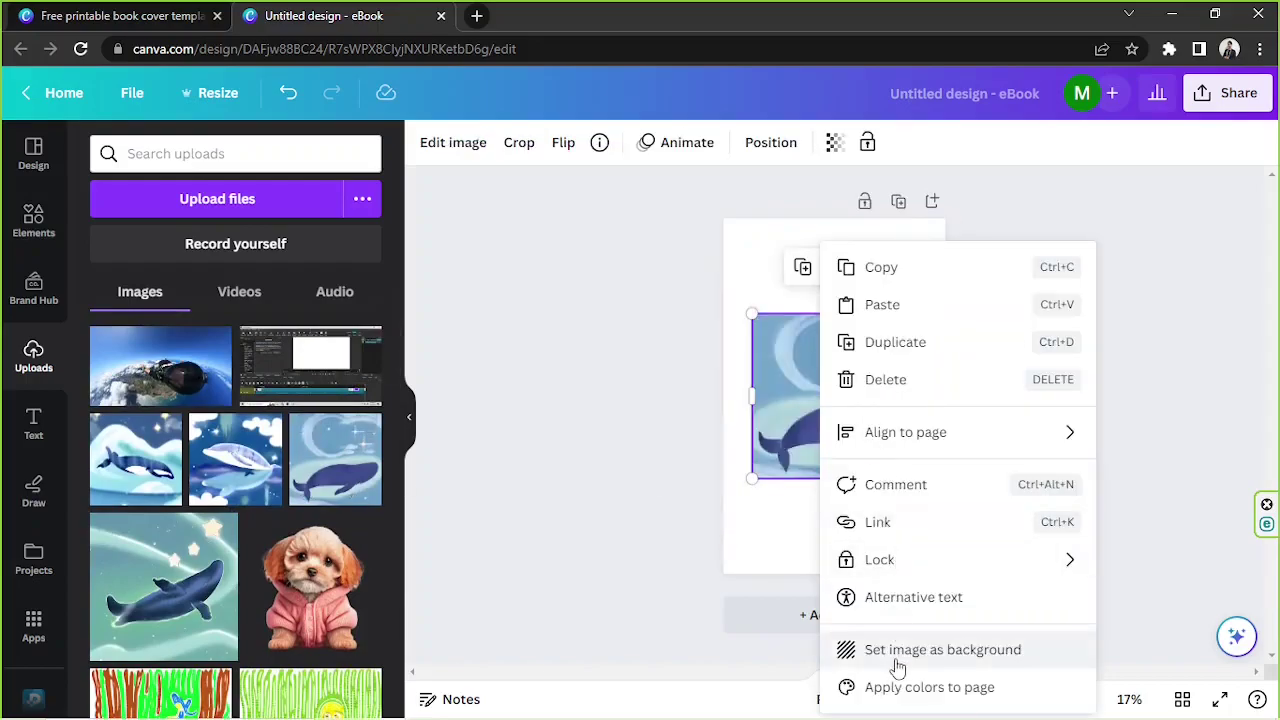
pyautogui.click(895, 648)
pyautogui.doubleClick(851, 420)
pyautogui.moveTo(826, 425); pyautogui.dragTo(920, 420)
pyautogui.click(1059, 429)
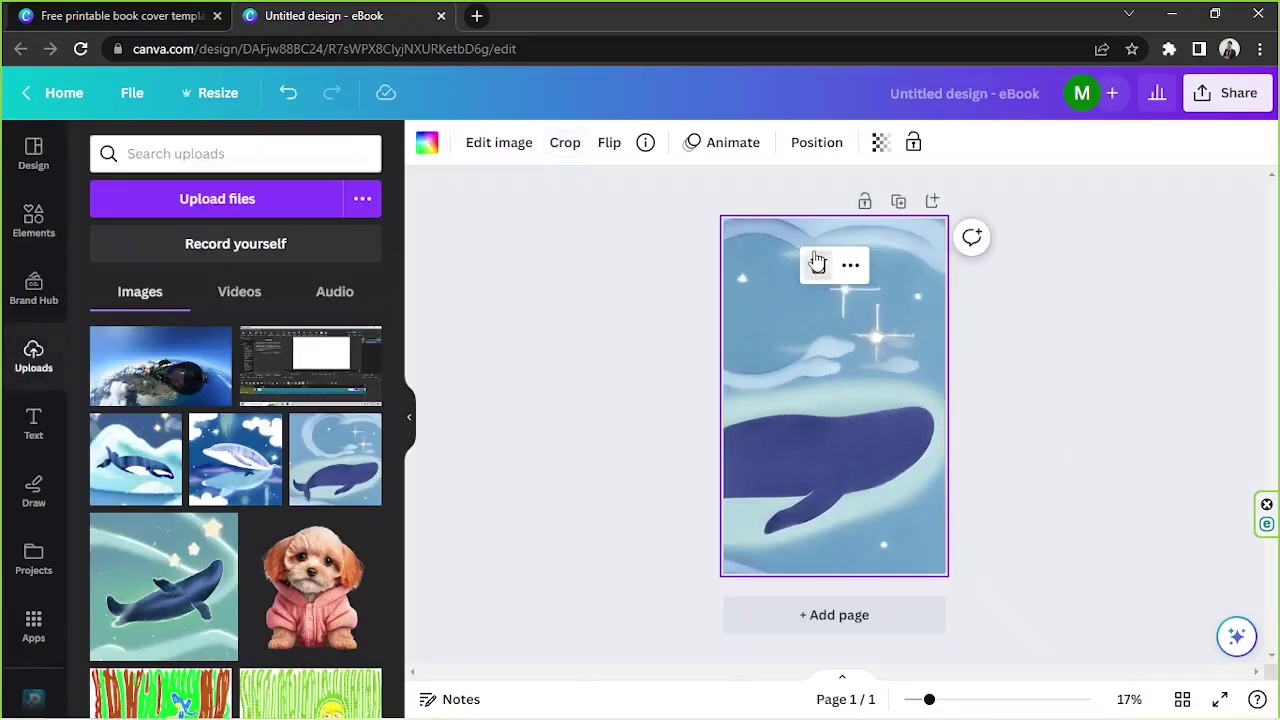
pyautogui.click(818, 265)
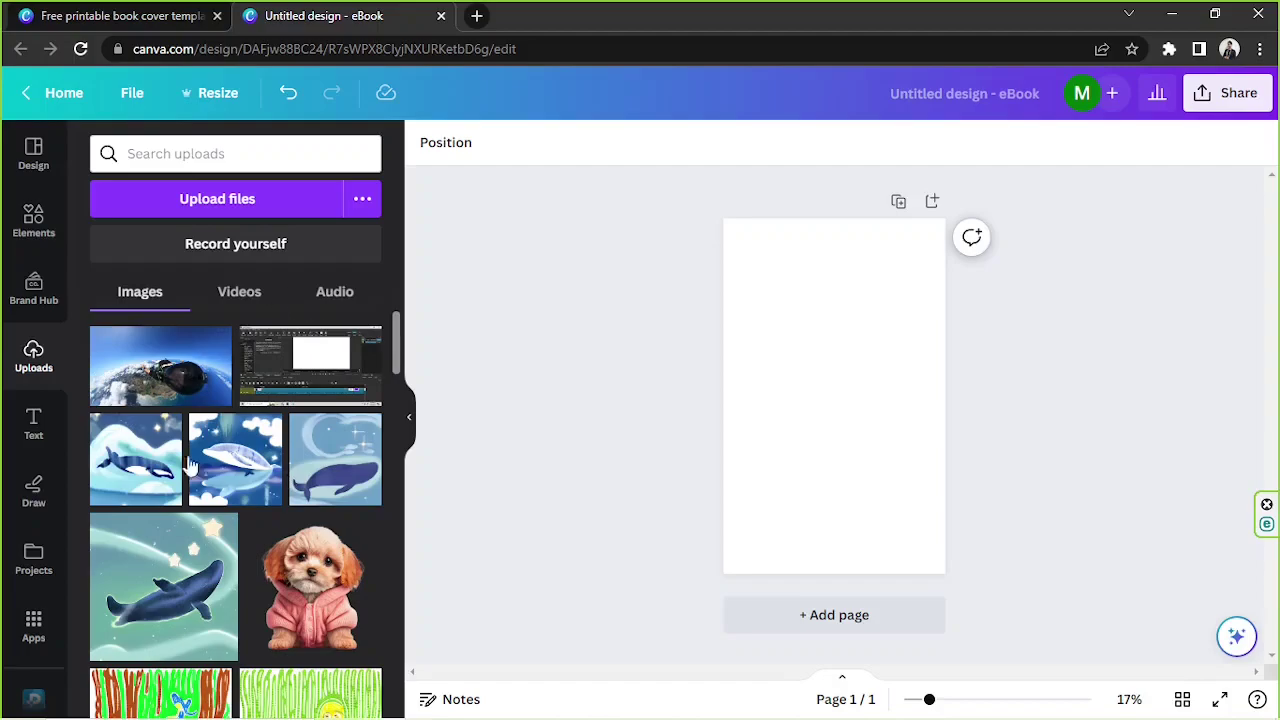
# - Search the elements for "fairytale"
pyautogui.scroll(-1, 160, 420)
pyautogui.scroll(1, 200, 395)
pyautogui.click(30, 225)
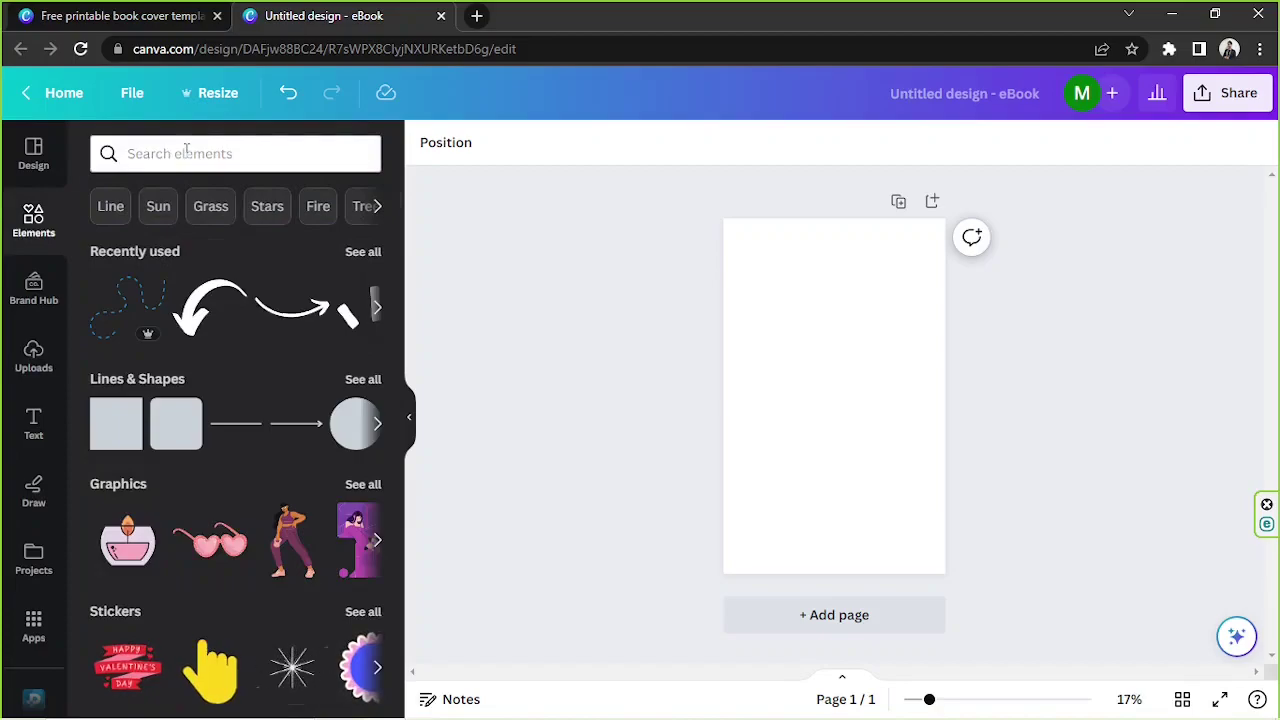
pyautogui.click(185, 152)
pyautogui.write('fari')
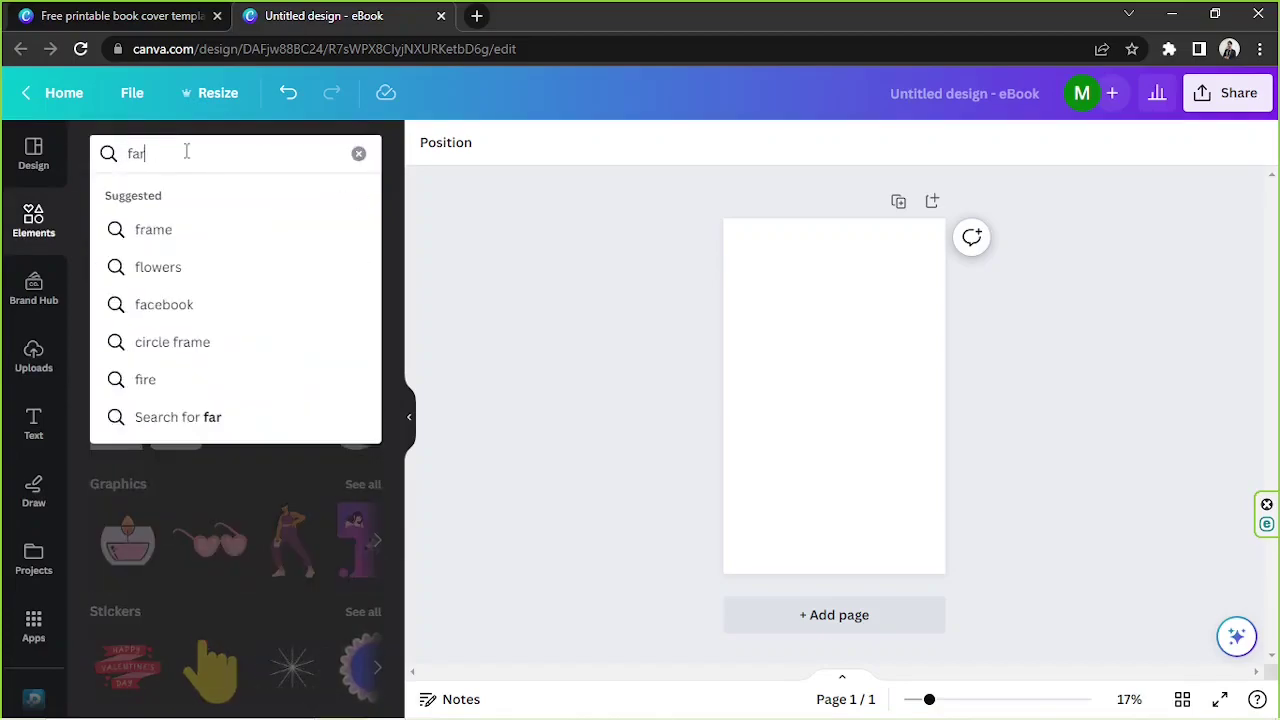
pyautogui.press('BackSpace')
pyautogui.press('BackSpace')
pyautogui.write('iry t')
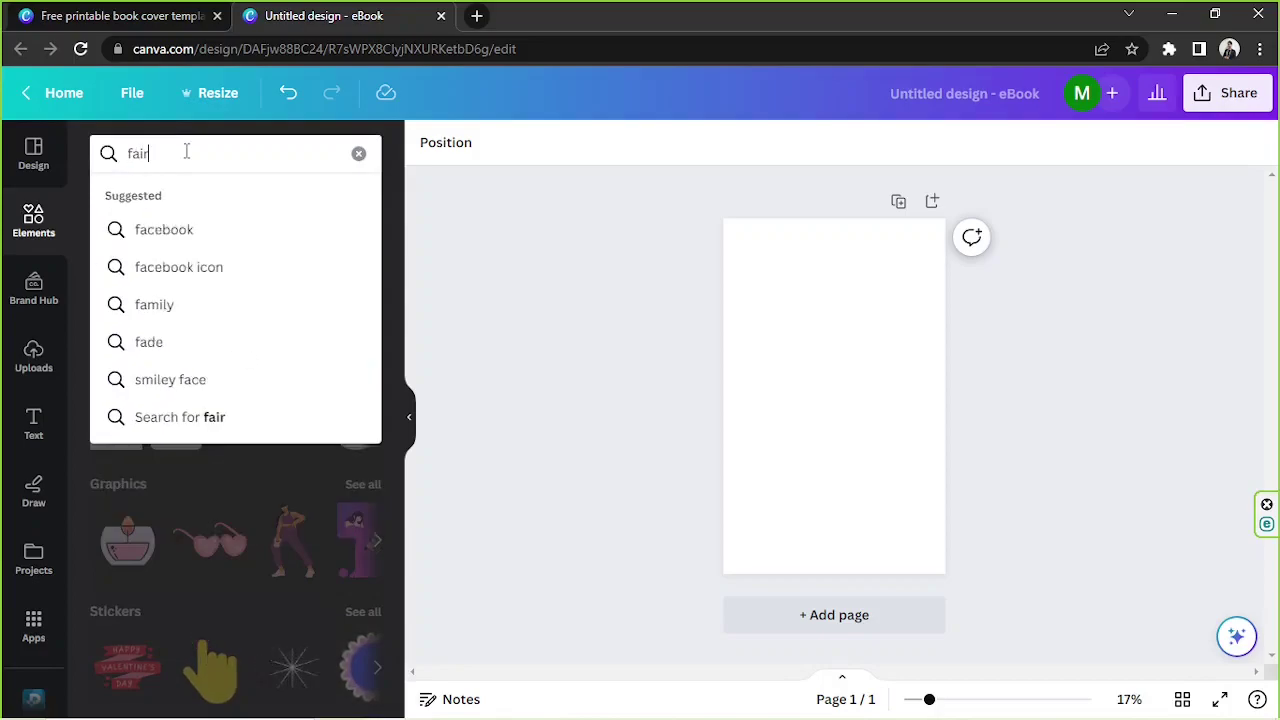
pyautogui.press('BackSpace')
pyautogui.press('BackSpace')
pyautogui.write('tale')
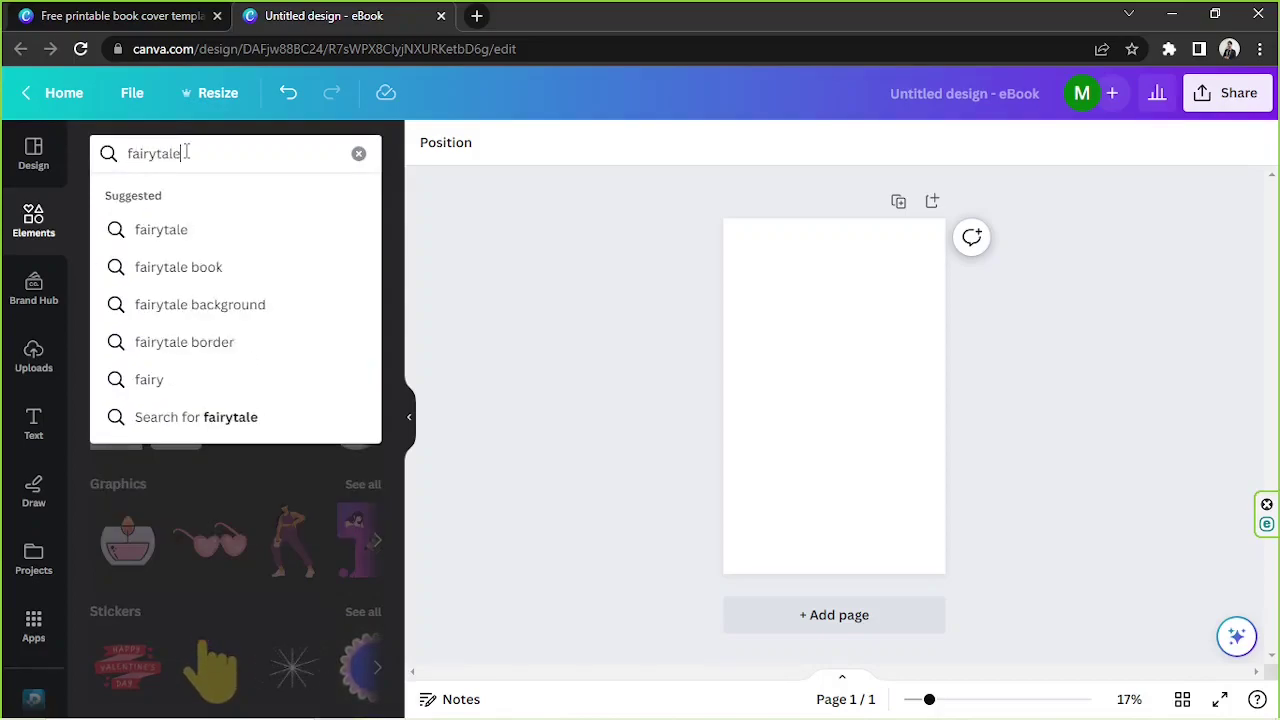
pyautogui.press('Return')
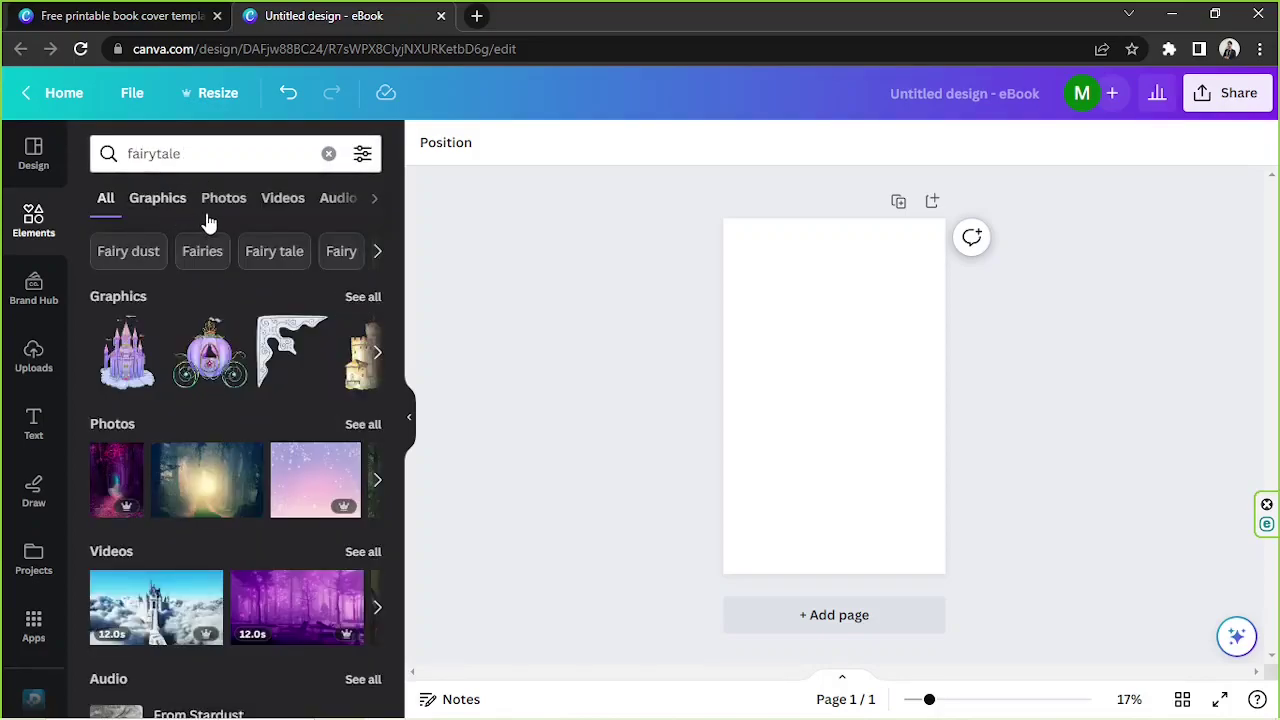
# - Limit the results to photos, add the green moonlit photo with the red umbrella, and set it as the page background
pyautogui.click(216, 210)
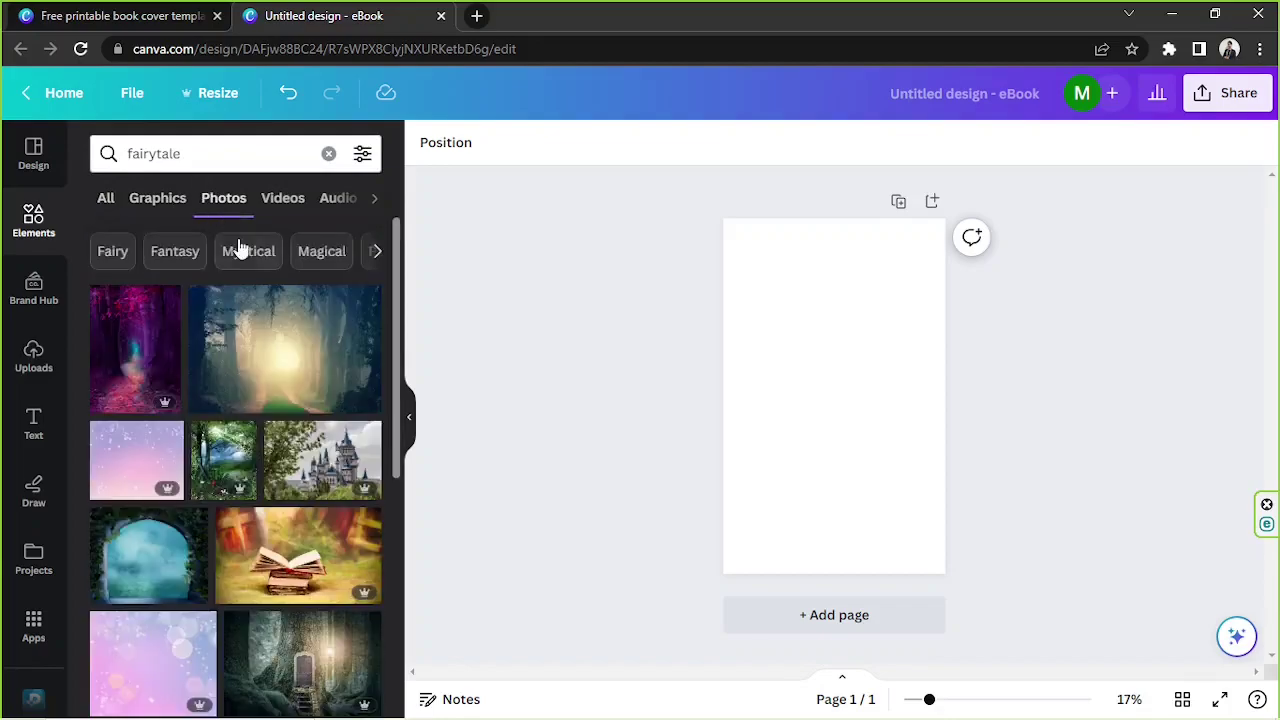
pyautogui.scroll(-3, 225, 398)
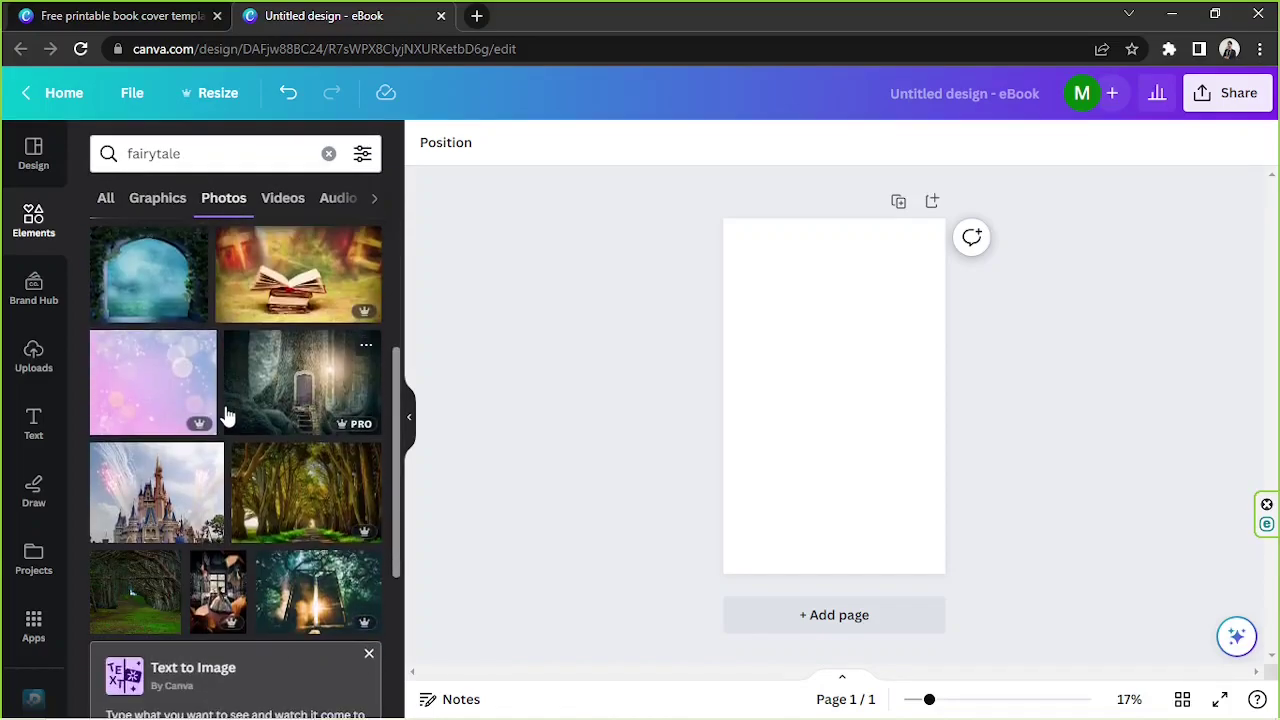
pyautogui.scroll(-4, 186, 449)
pyautogui.scroll(-3, 183, 460)
pyautogui.scroll(-2, 232, 335)
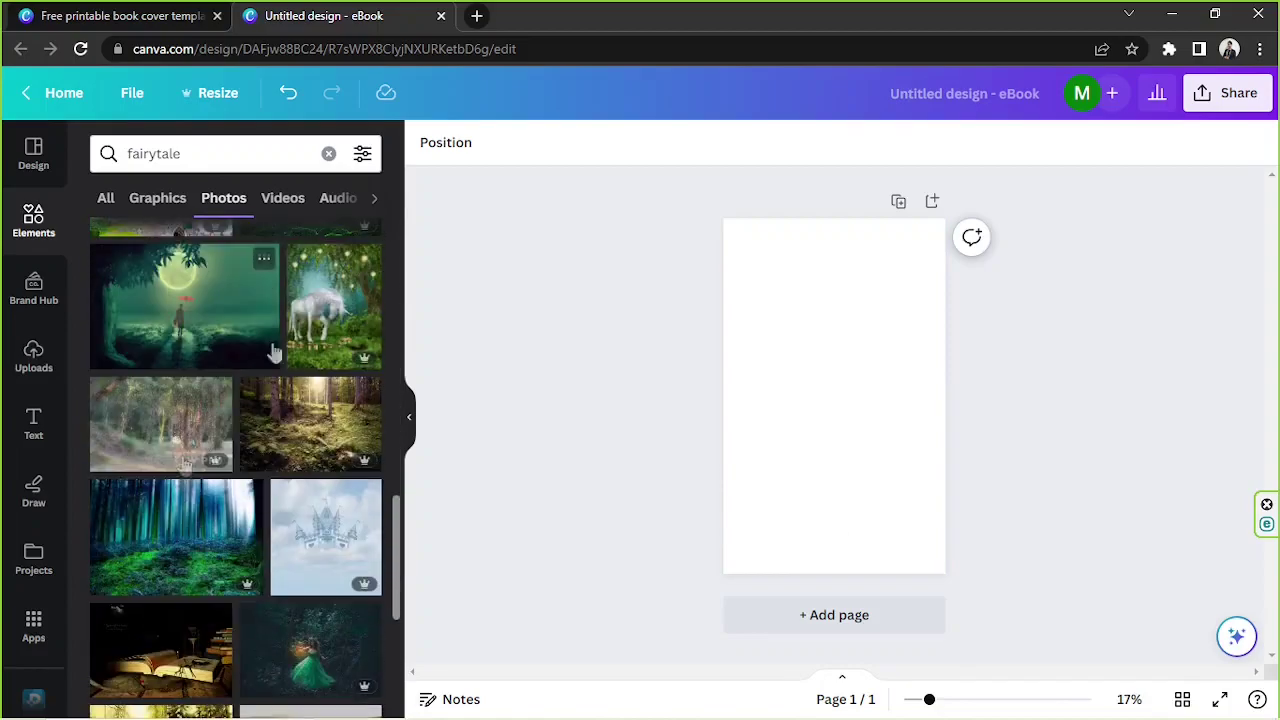
pyautogui.click(232, 335)
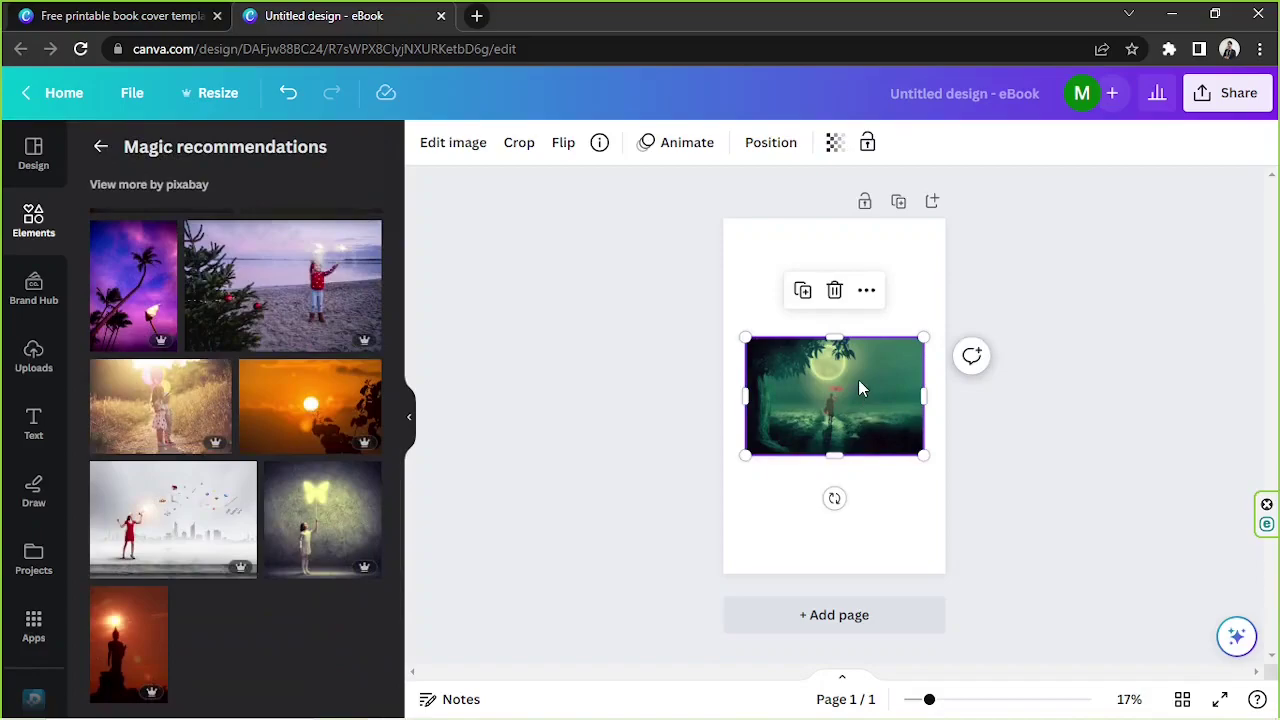
pyautogui.rightClick(858, 379)
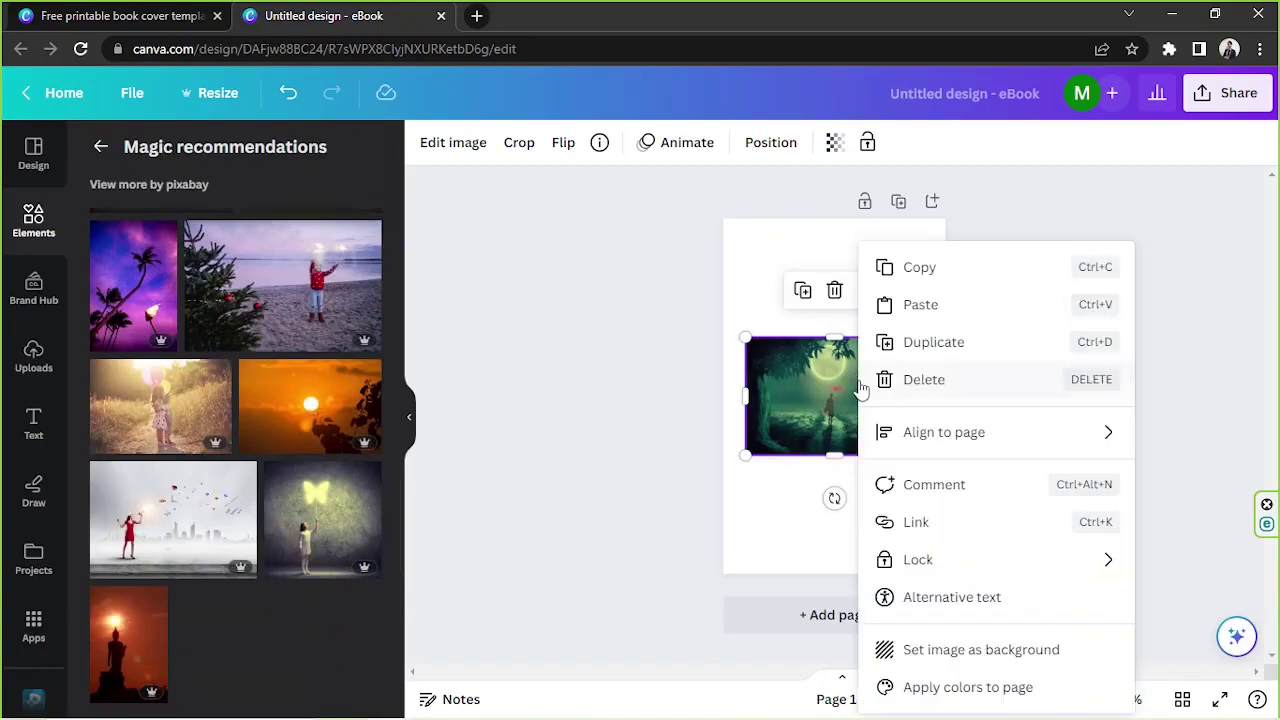
pyautogui.click(912, 649)
# - Shift the moonlit background photo slightly to the right within its crop
pyautogui.doubleClick(812, 486)
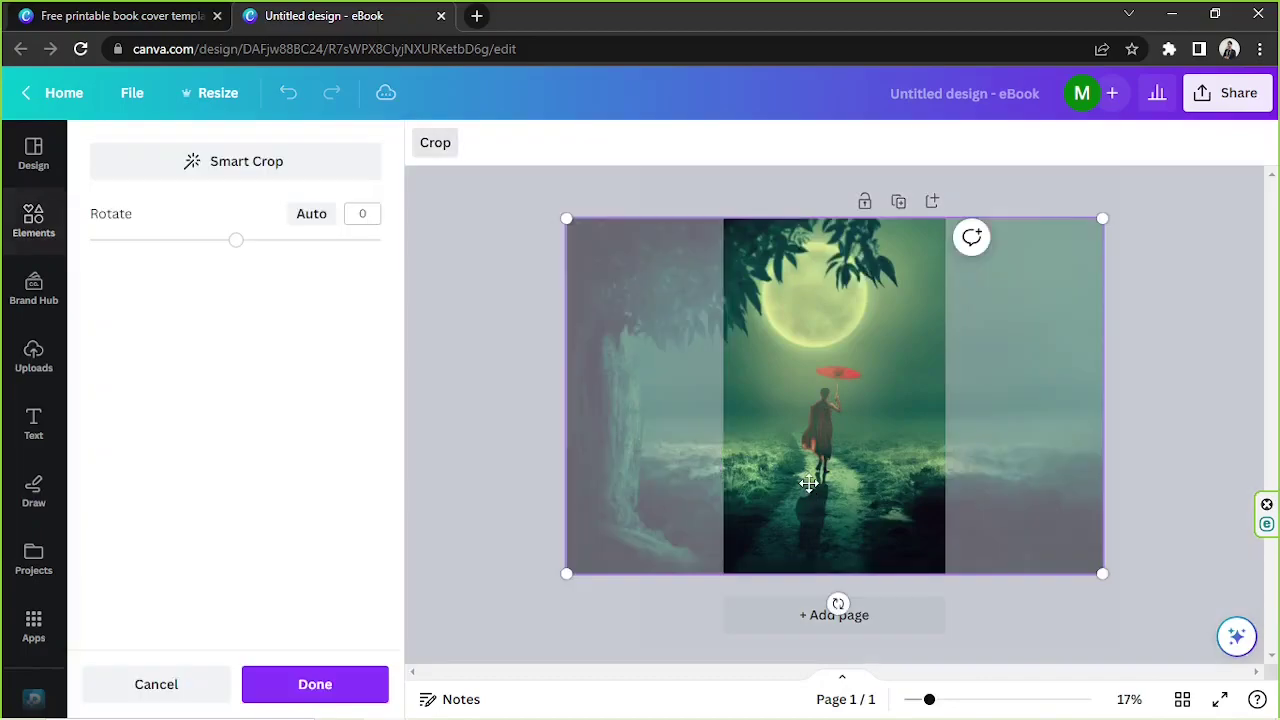
pyautogui.click(1163, 408)
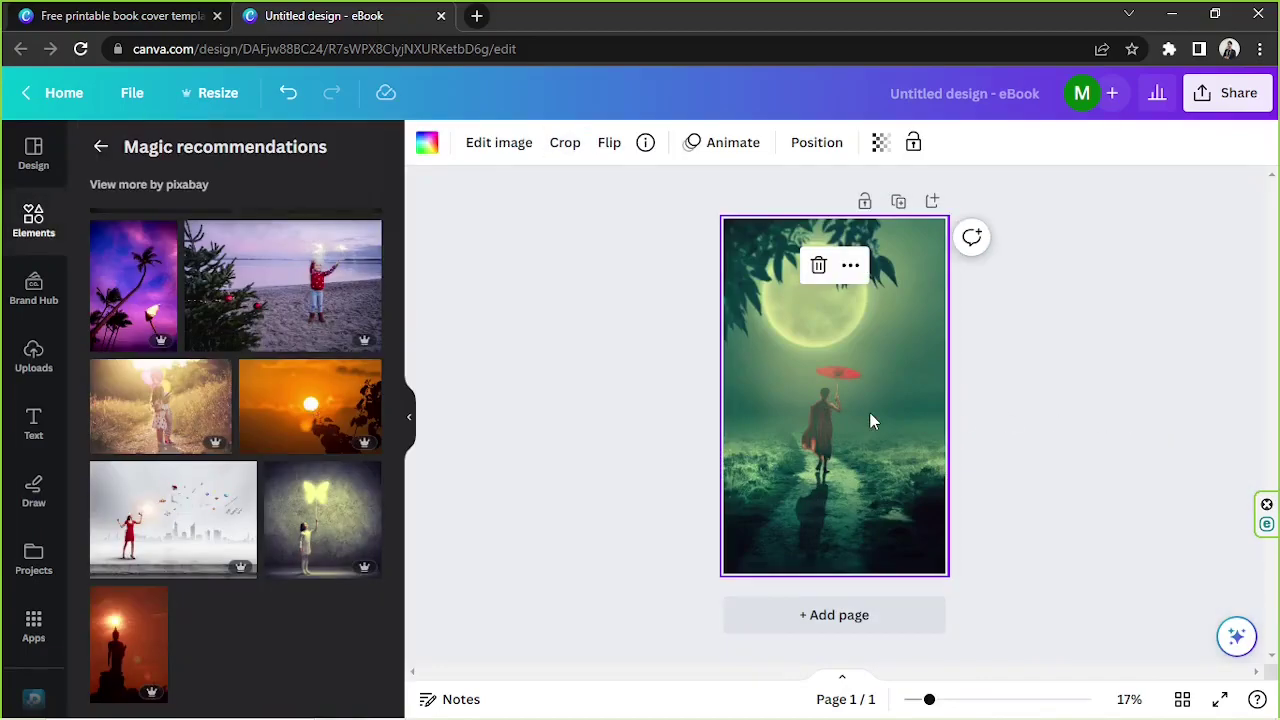
pyautogui.doubleClick(870, 422)
pyautogui.moveTo(780, 413); pyautogui.dragTo(794, 417)
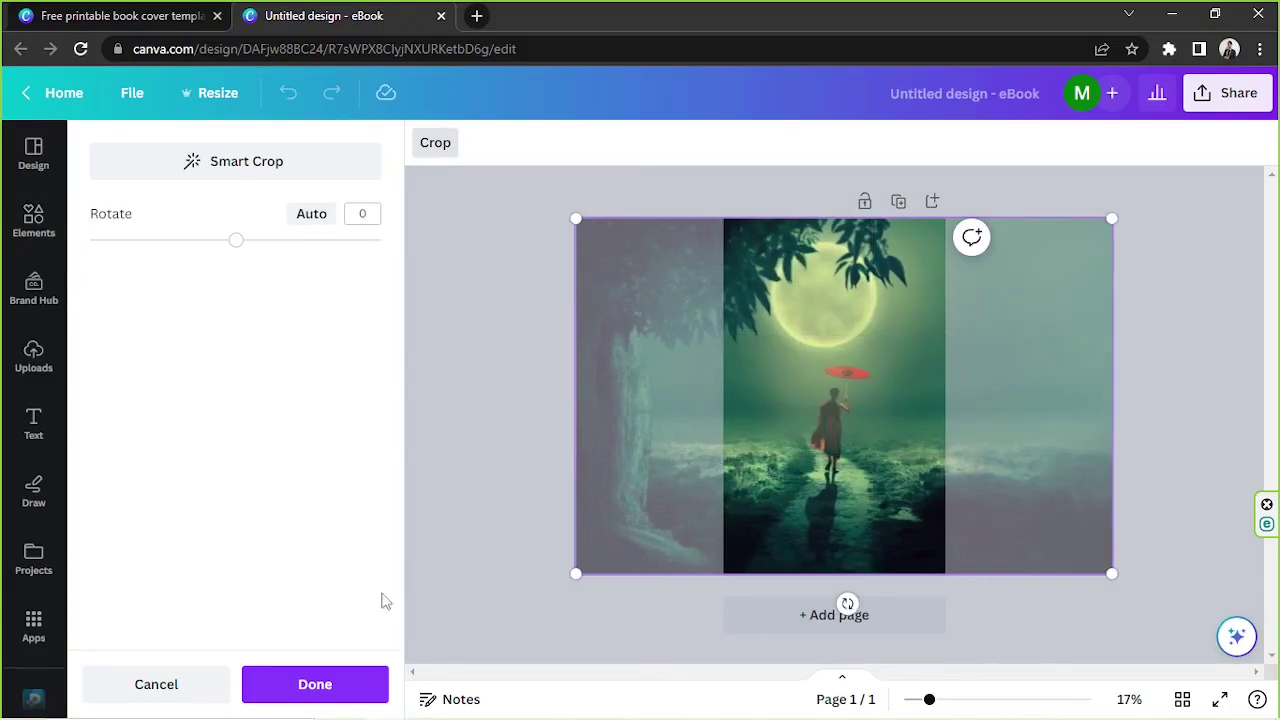
pyautogui.click(357, 686)
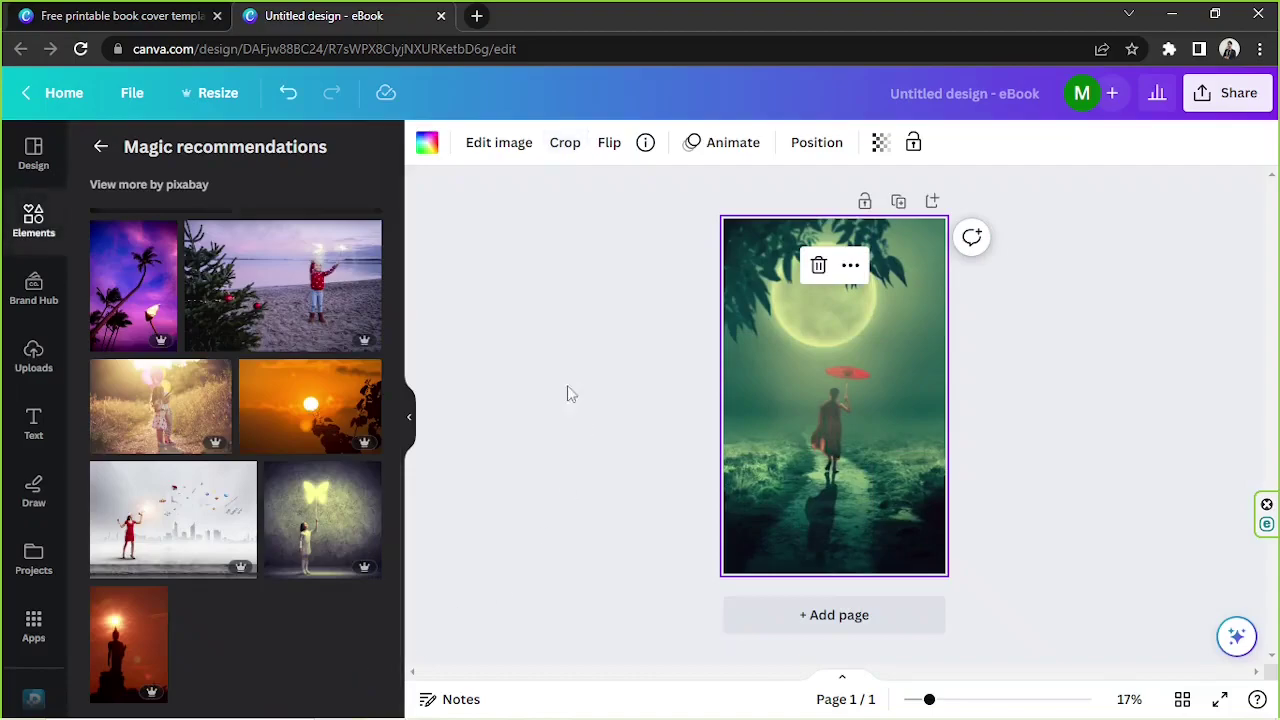
# - Look through more of the fairytale photos and search the photos for "door"
pyautogui.click(100, 147)
pyautogui.scroll(-3, 257, 325)
pyautogui.scroll(-2, 257, 325)
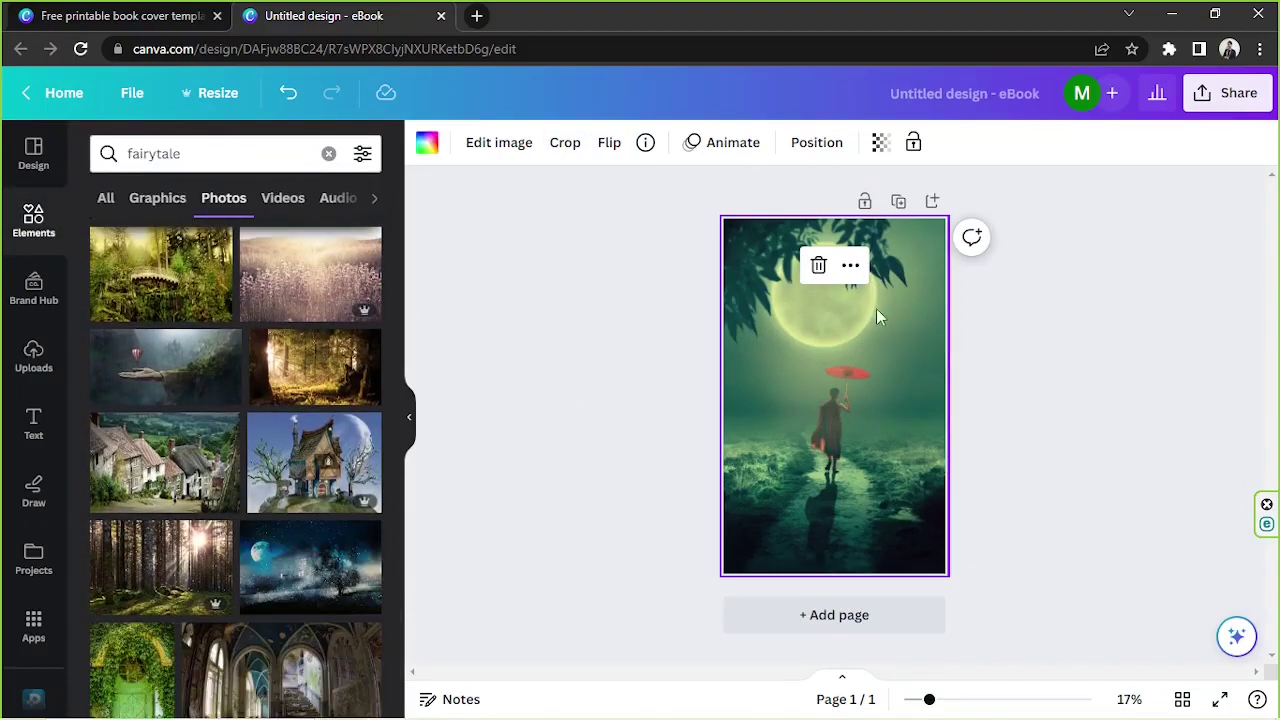
pyautogui.scroll(-3, 220, 366)
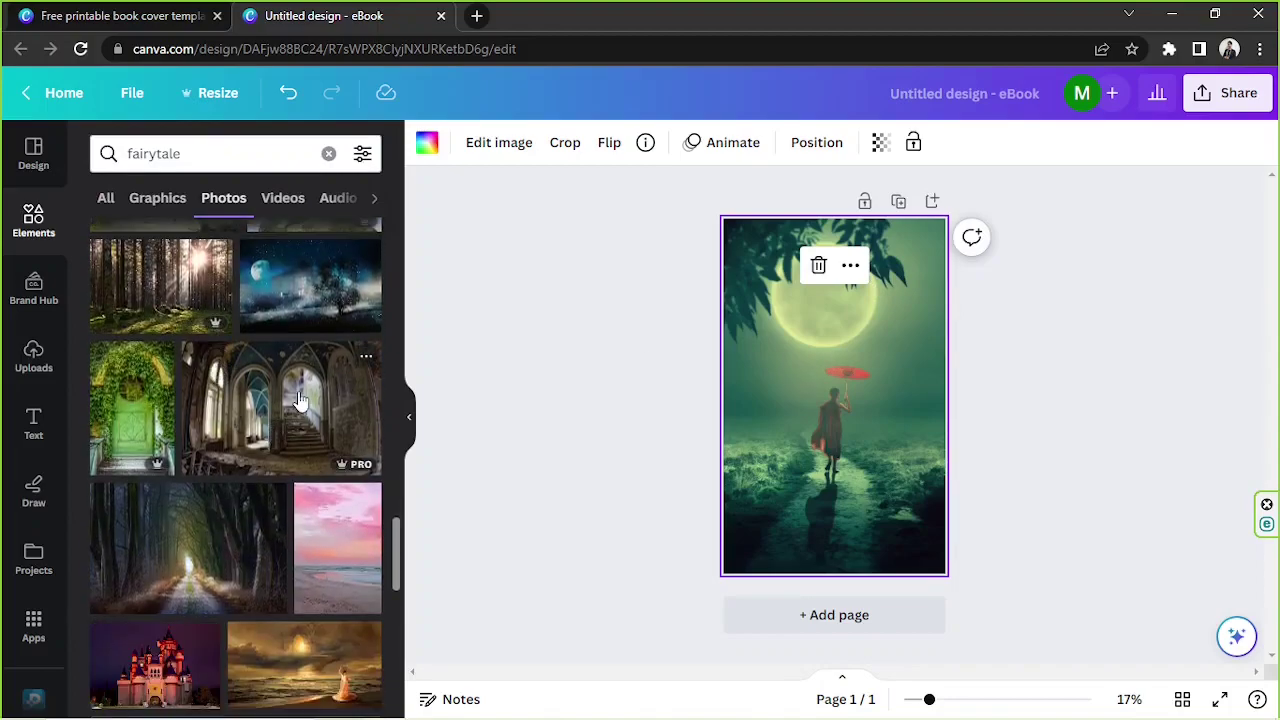
pyautogui.scroll(-3, 300, 400)
pyautogui.scroll(-5, 300, 397)
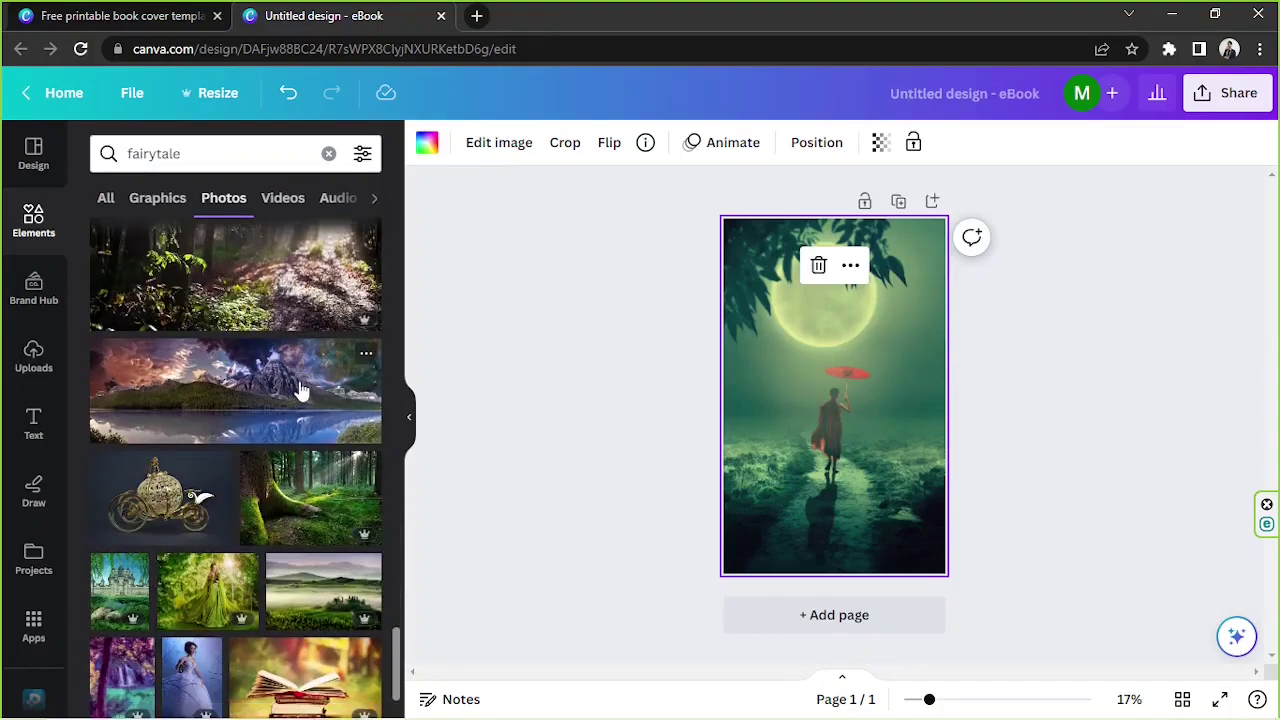
pyautogui.click(153, 153)
pyautogui.write('door')
pyautogui.press('Return')
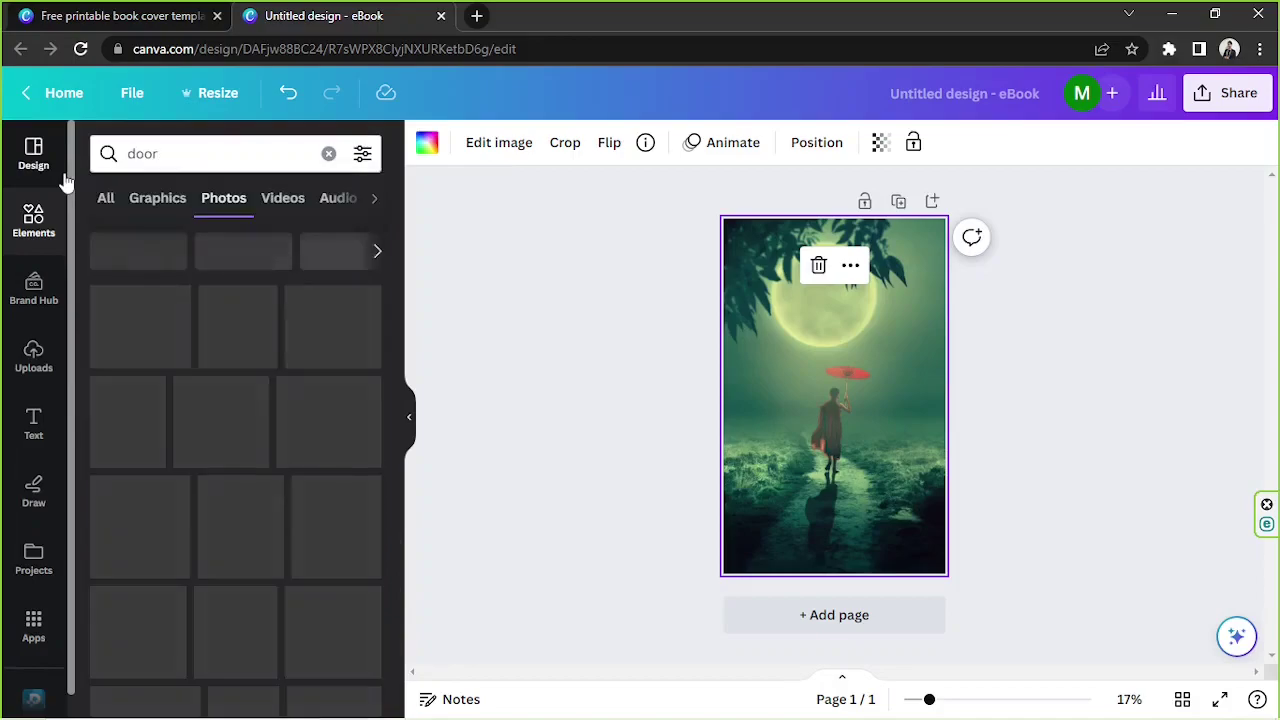
# - Add the photo of the brick wall with a window and wooden door, and set it as the page background
pyautogui.scroll(-1, 194, 437)
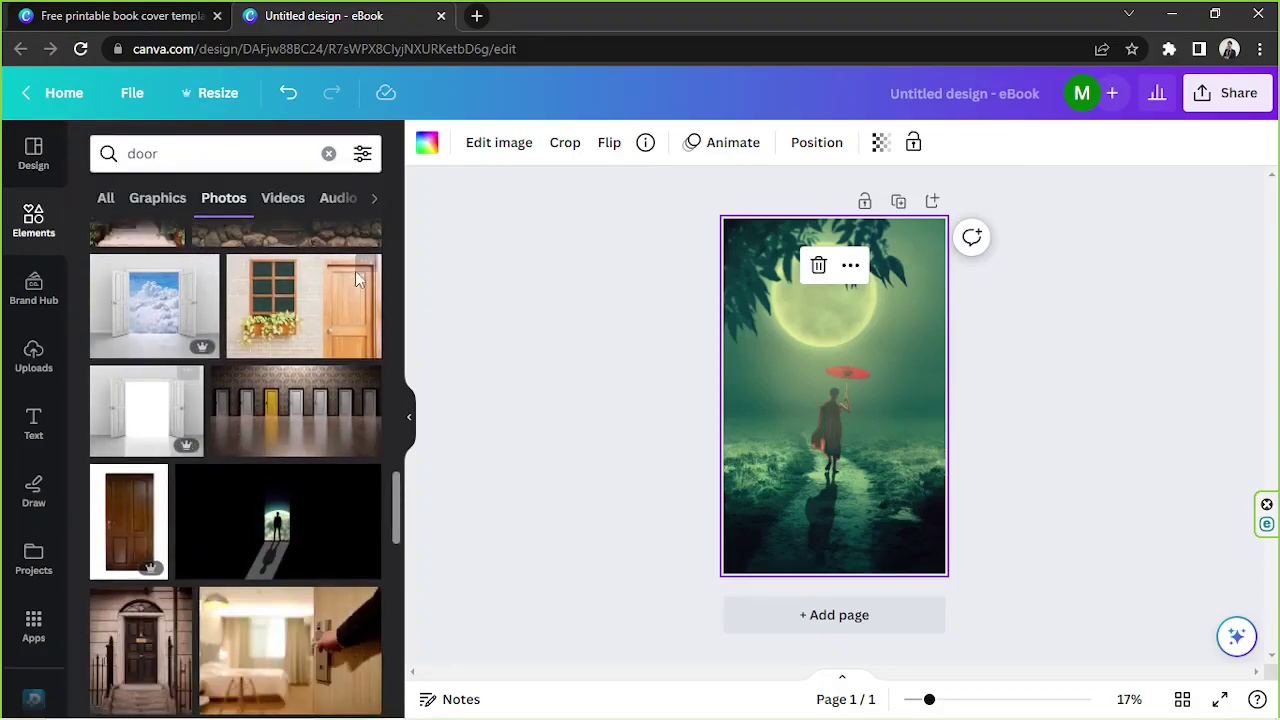
pyautogui.click(285, 300)
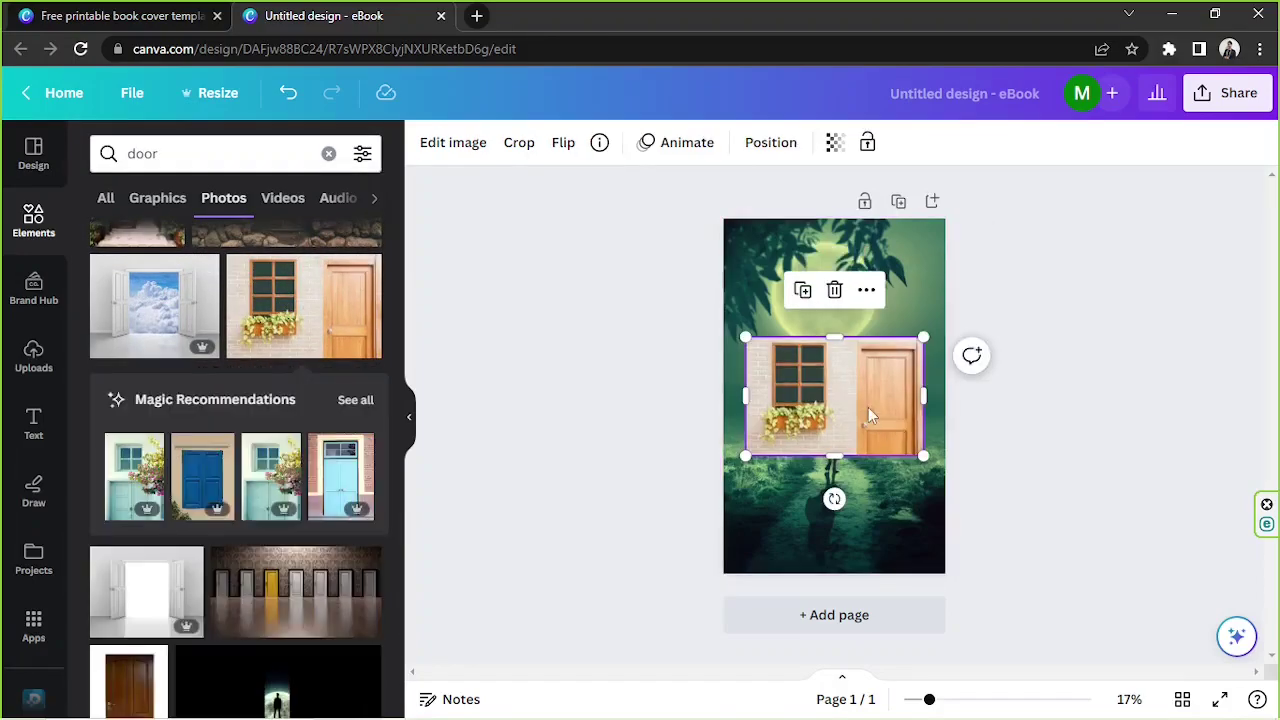
pyautogui.rightClick(868, 407)
pyautogui.click(890, 649)
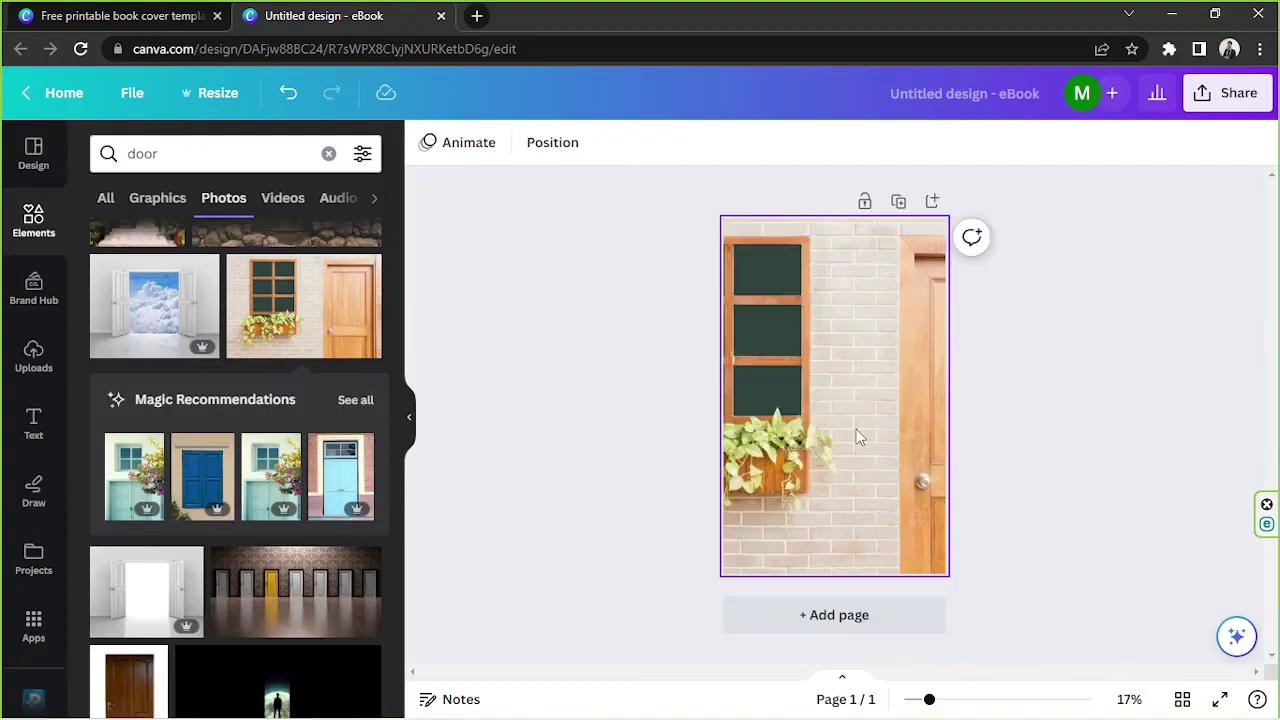
# - Shift the background photo's crop so the whole window with its flower box is centred on the page
pyautogui.doubleClick(856, 429)
pyautogui.moveTo(856, 429); pyautogui.dragTo(975, 426)
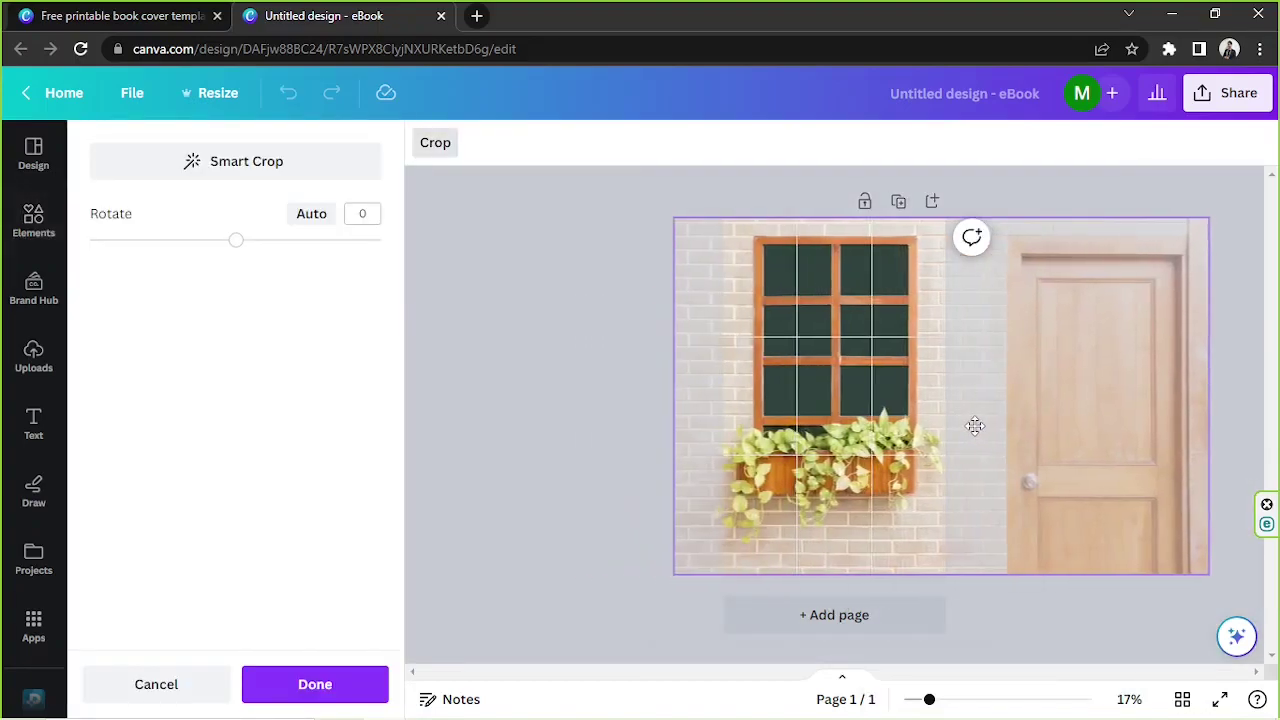
pyautogui.click(620, 398)
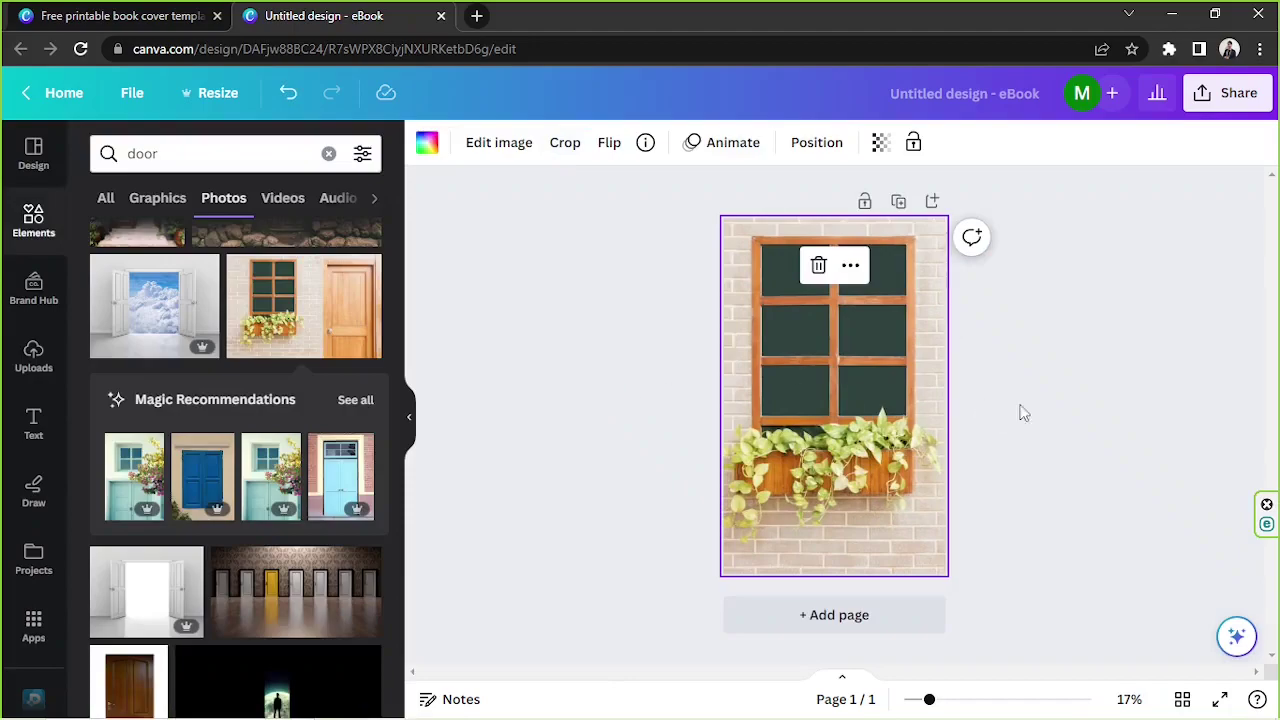
pyautogui.click(1068, 412)
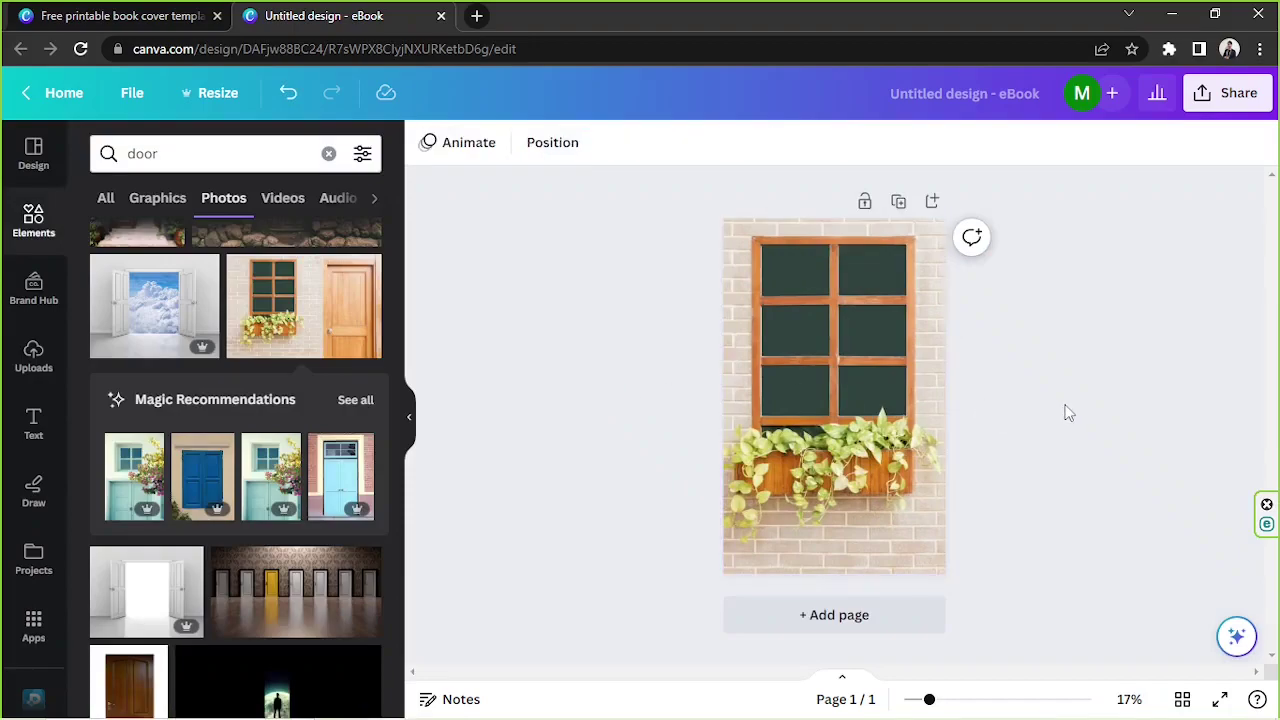
# - Look through the image effects for the window background, search them for "prisma" and open the Prisma styles
pyautogui.click(879, 408)
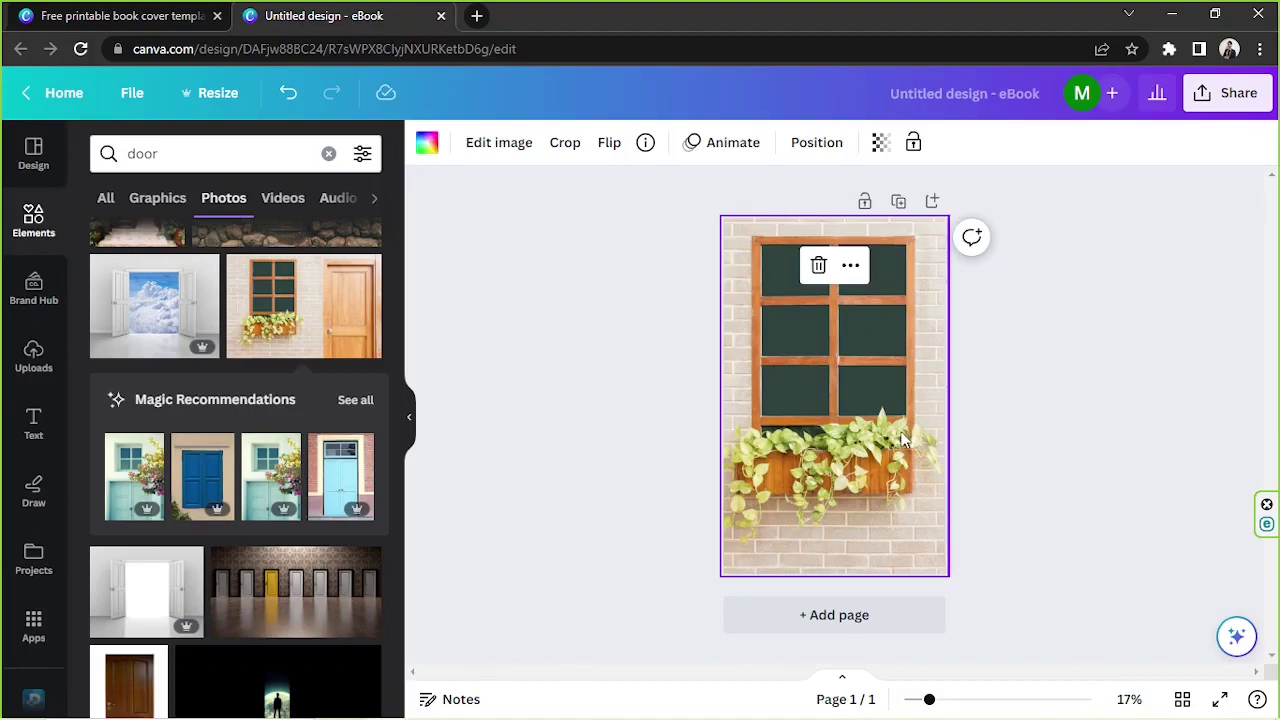
pyautogui.click(498, 148)
pyautogui.scroll(-3, 308, 346)
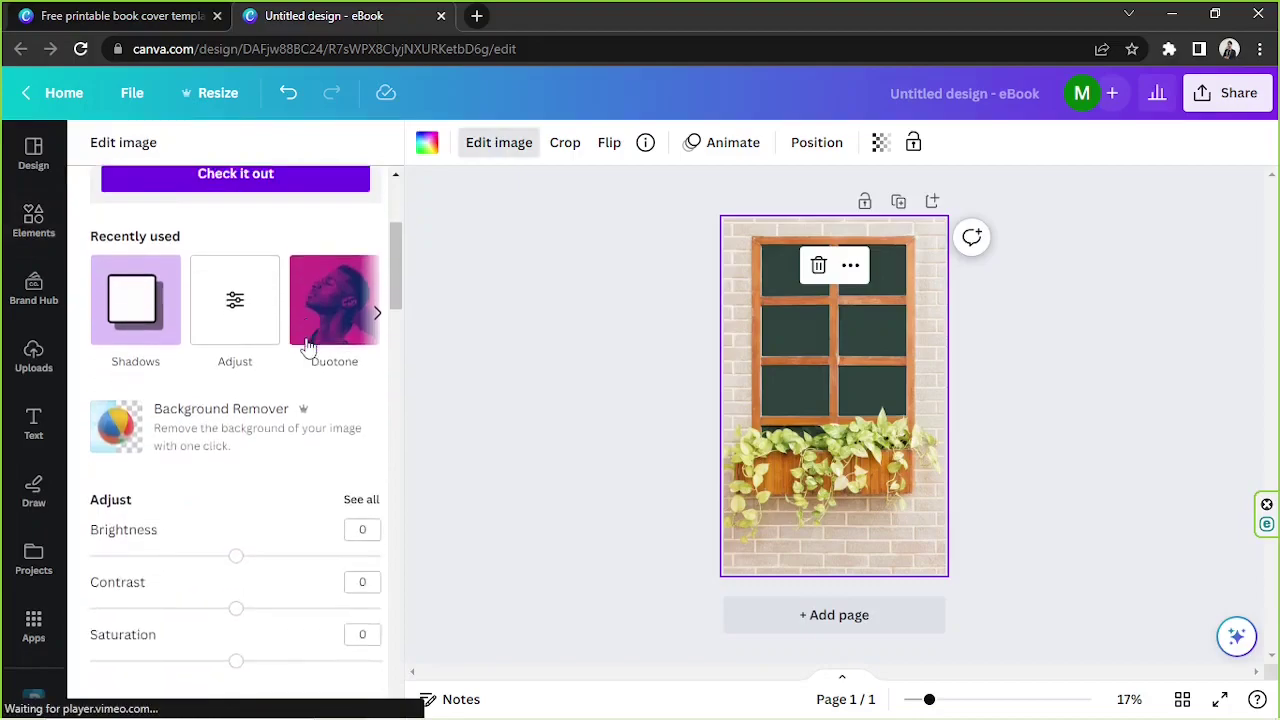
pyautogui.scroll(-8, 308, 346)
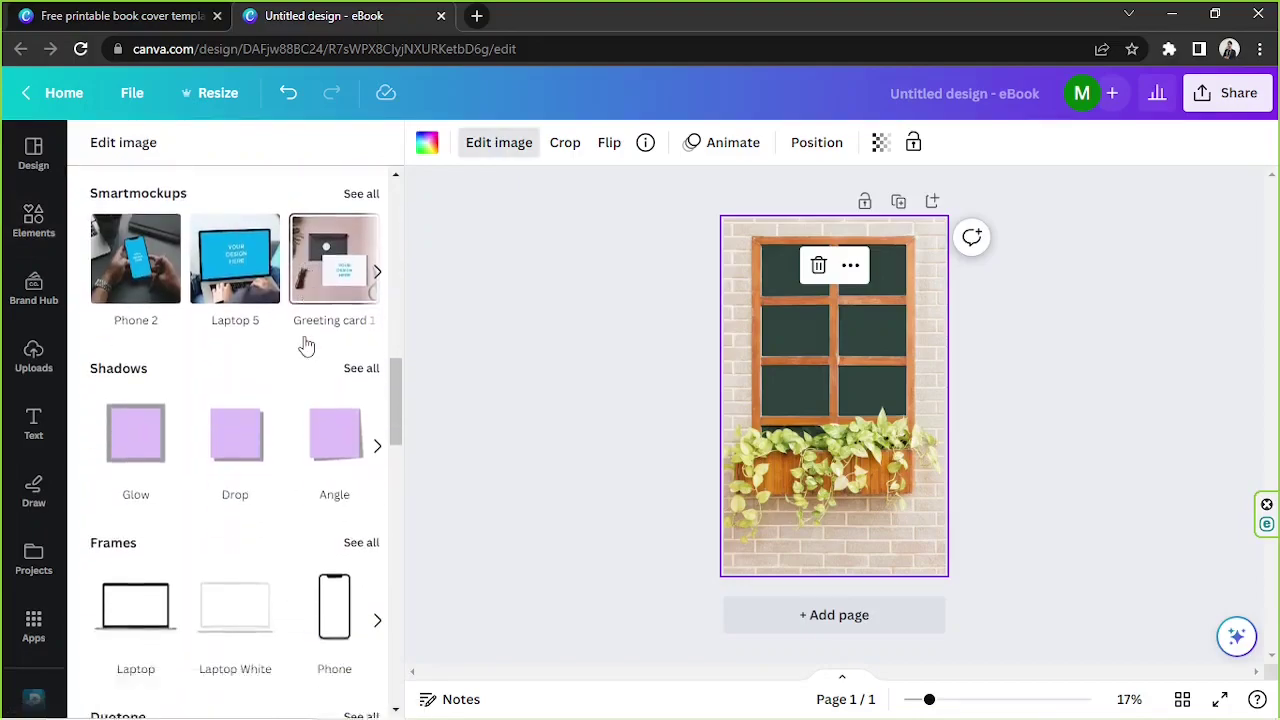
pyautogui.scroll(-5, 308, 346)
pyautogui.scroll(6, 308, 345)
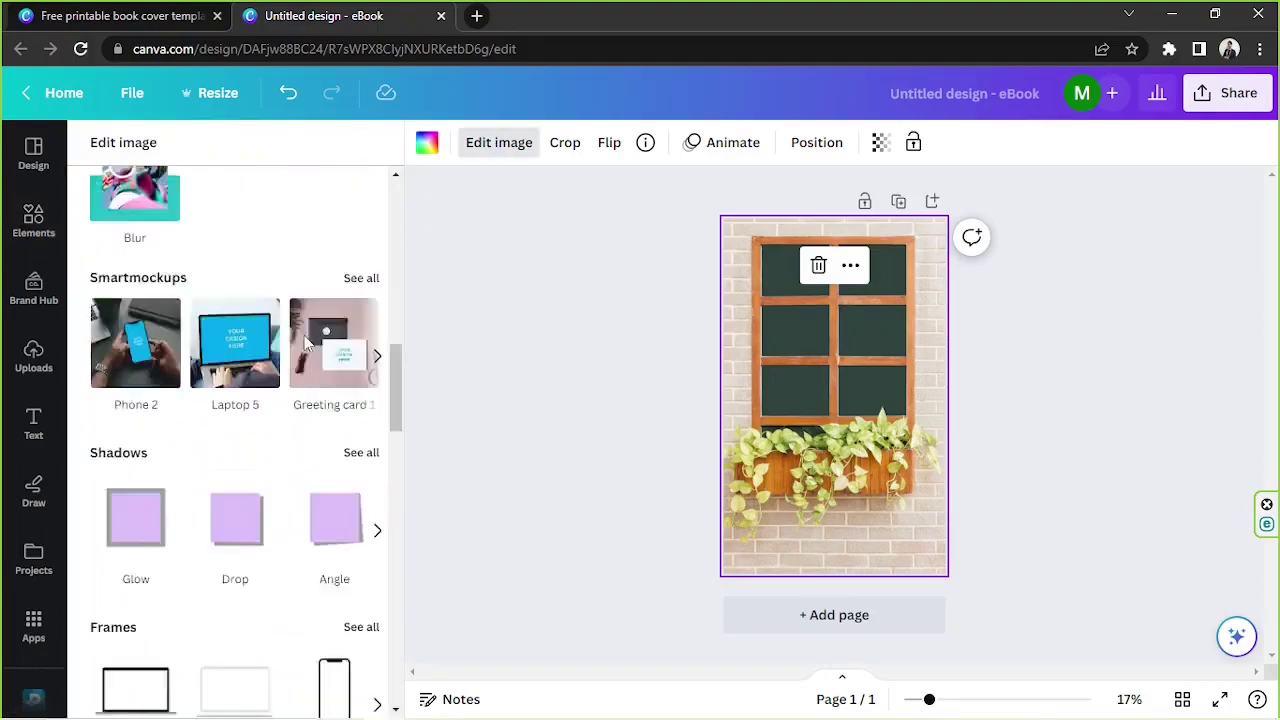
pyautogui.scroll(10, 308, 343)
pyautogui.click(254, 197)
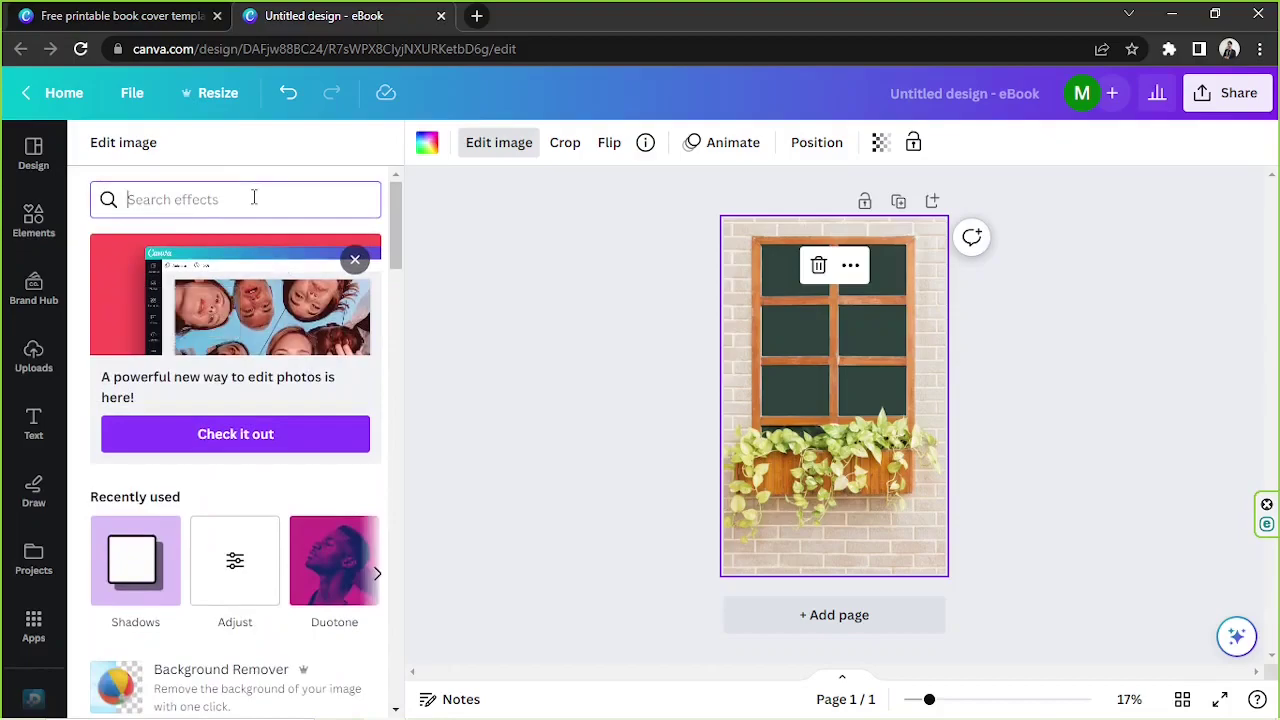
pyautogui.write('prism')
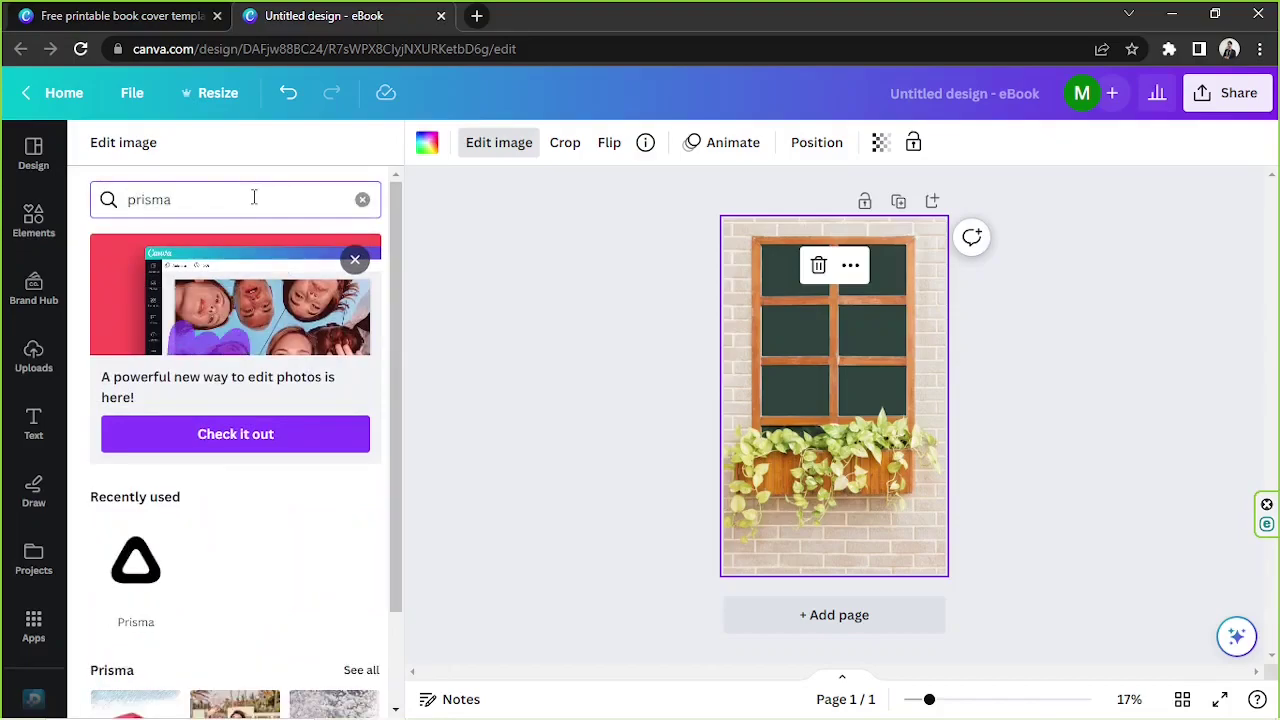
pyautogui.write('a')
pyautogui.click(150, 540)
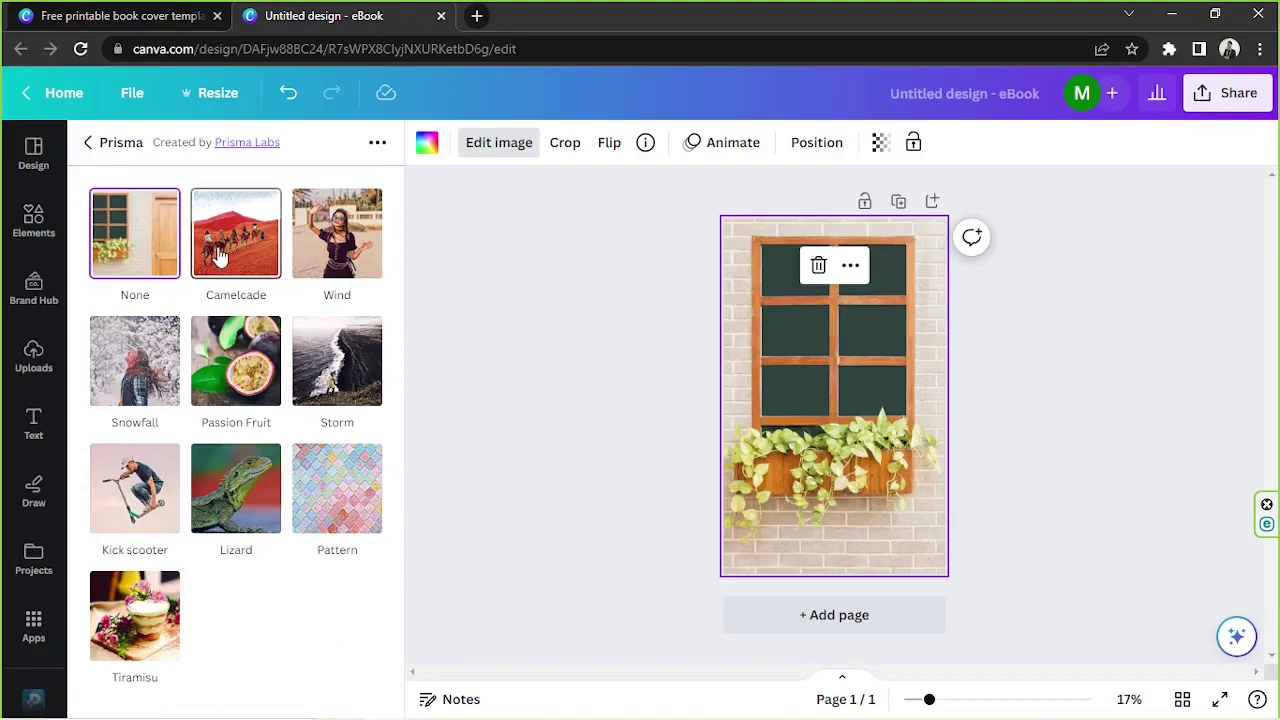
# - Try the Prisma styles Camelcade, Wind and Snowfall on the window background and settle on Passion Fruit
pyautogui.click(222, 256)
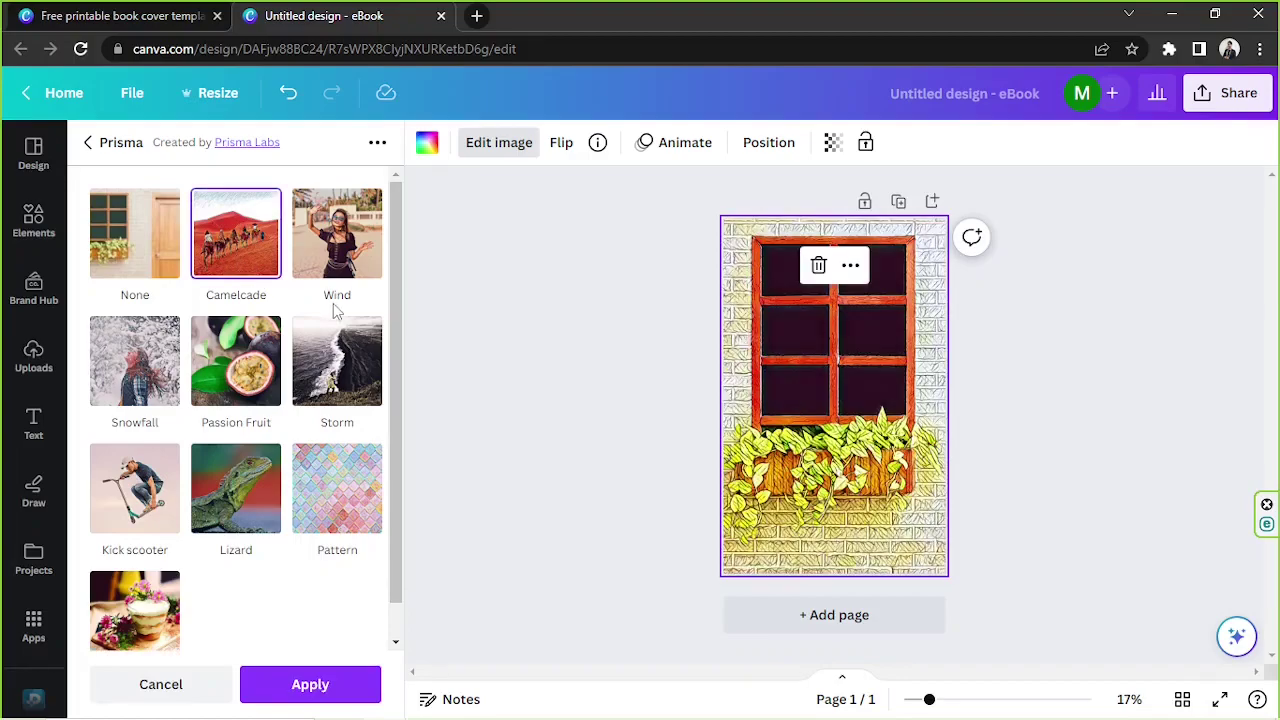
pyautogui.click(343, 262)
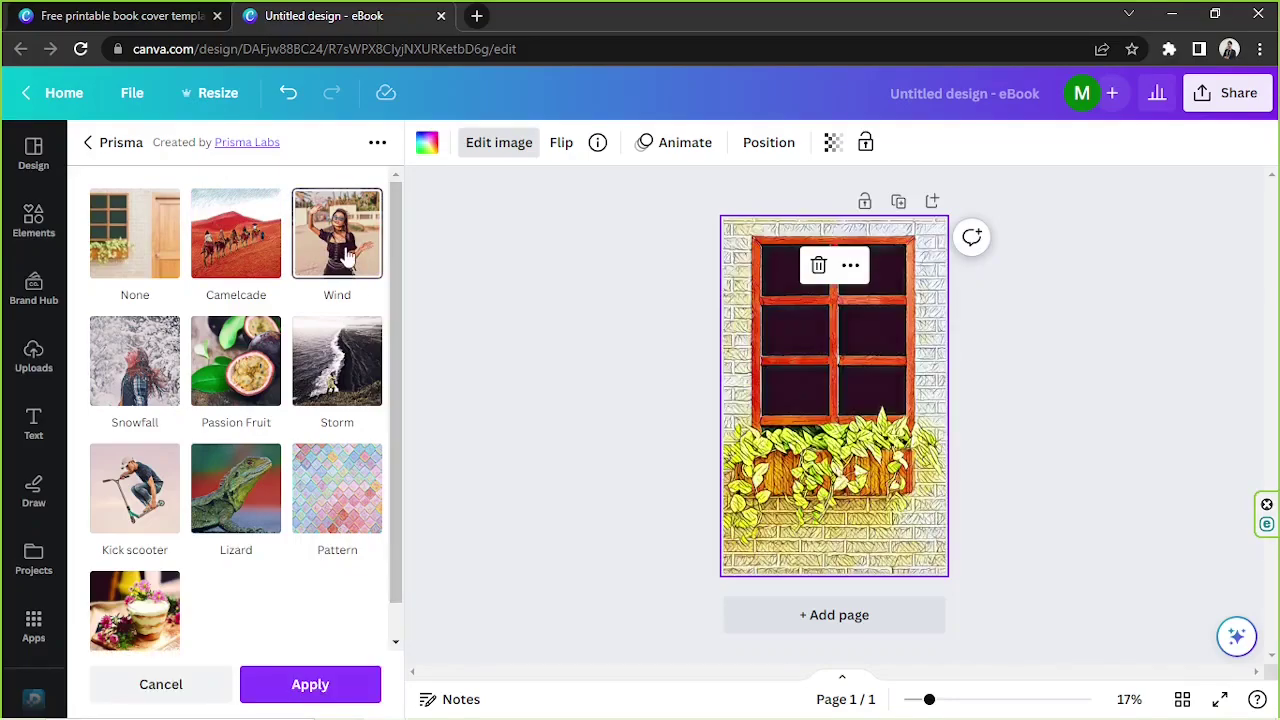
pyautogui.click(165, 358)
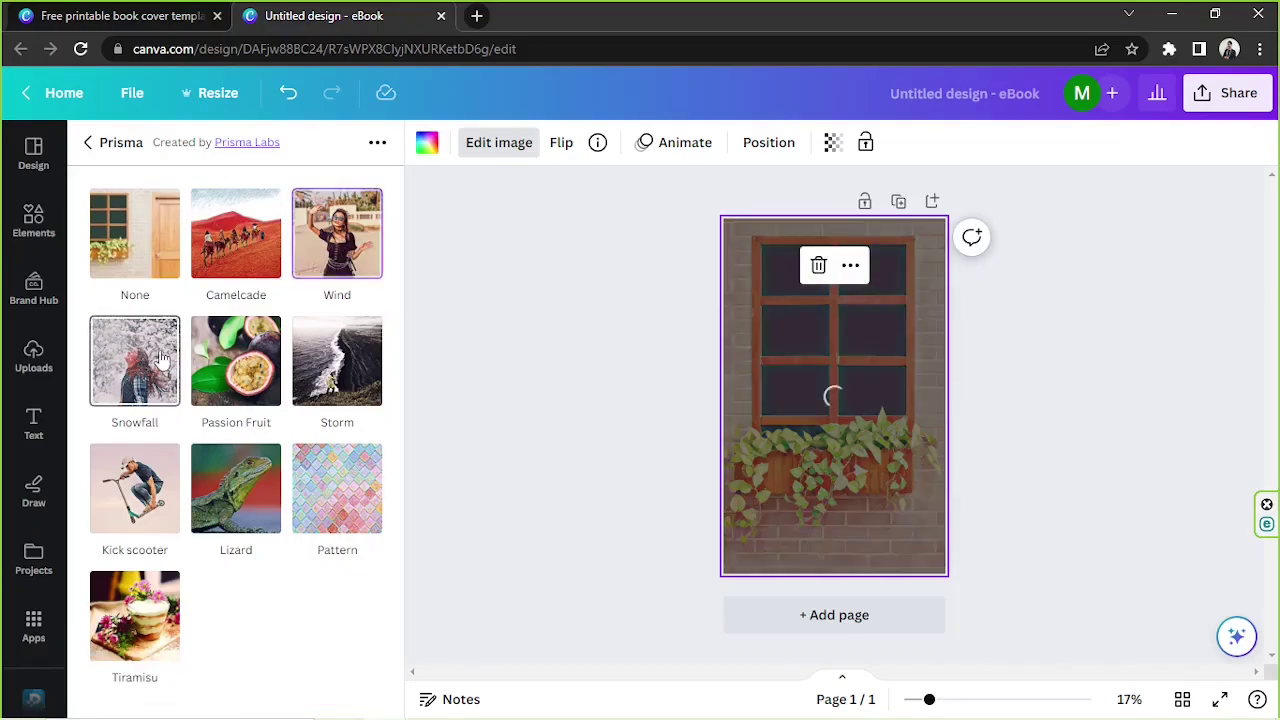
pyautogui.click(250, 350)
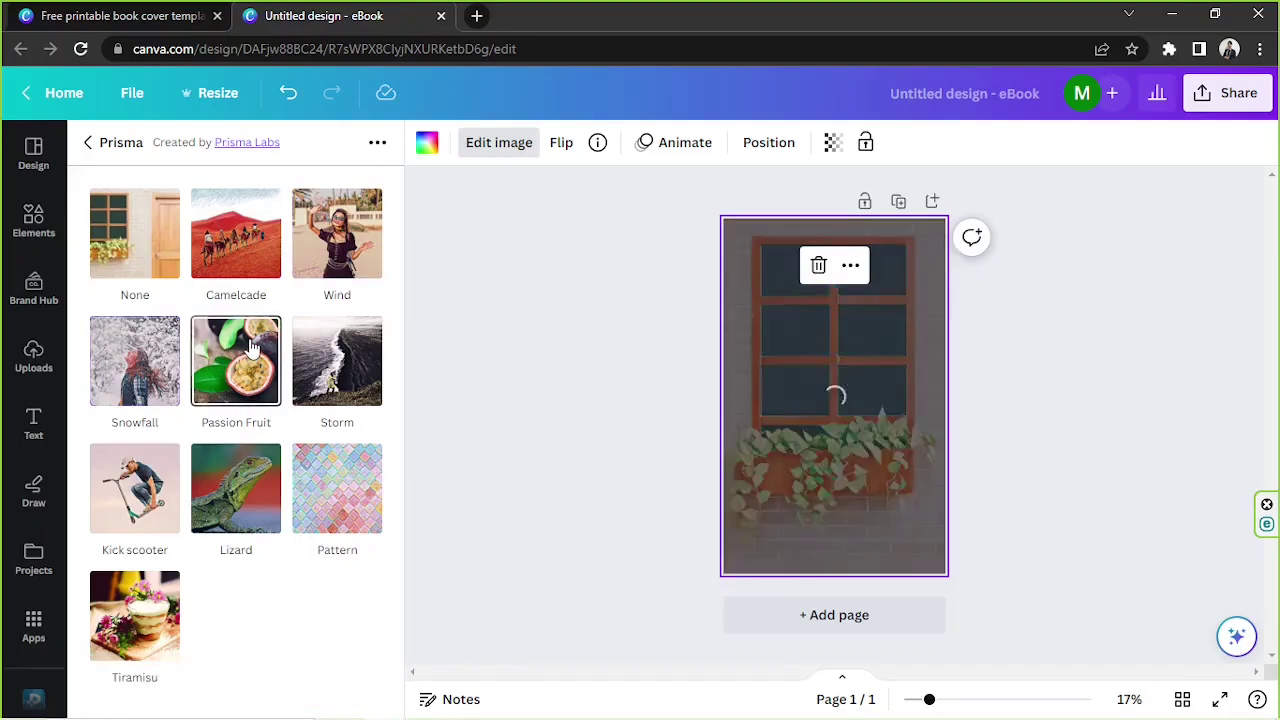
pyautogui.click(670, 472)
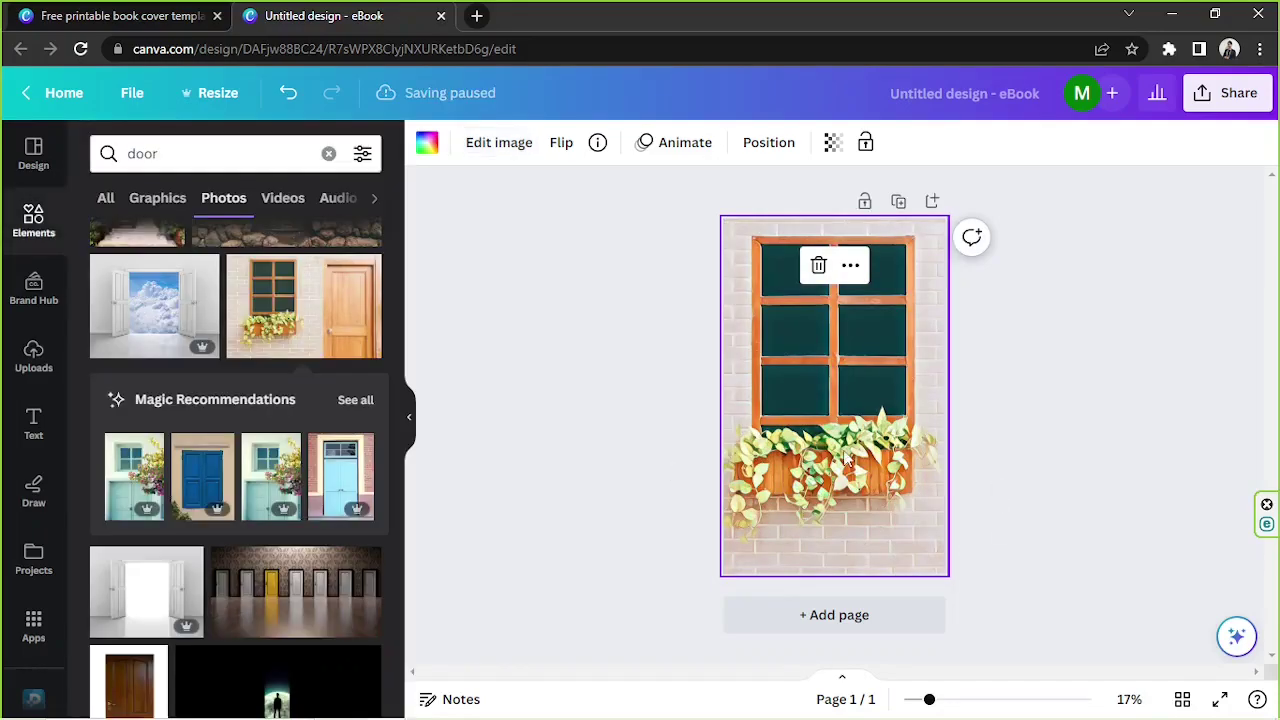
pyautogui.click(1011, 406)
pyautogui.click(882, 404)
pyautogui.click(668, 408)
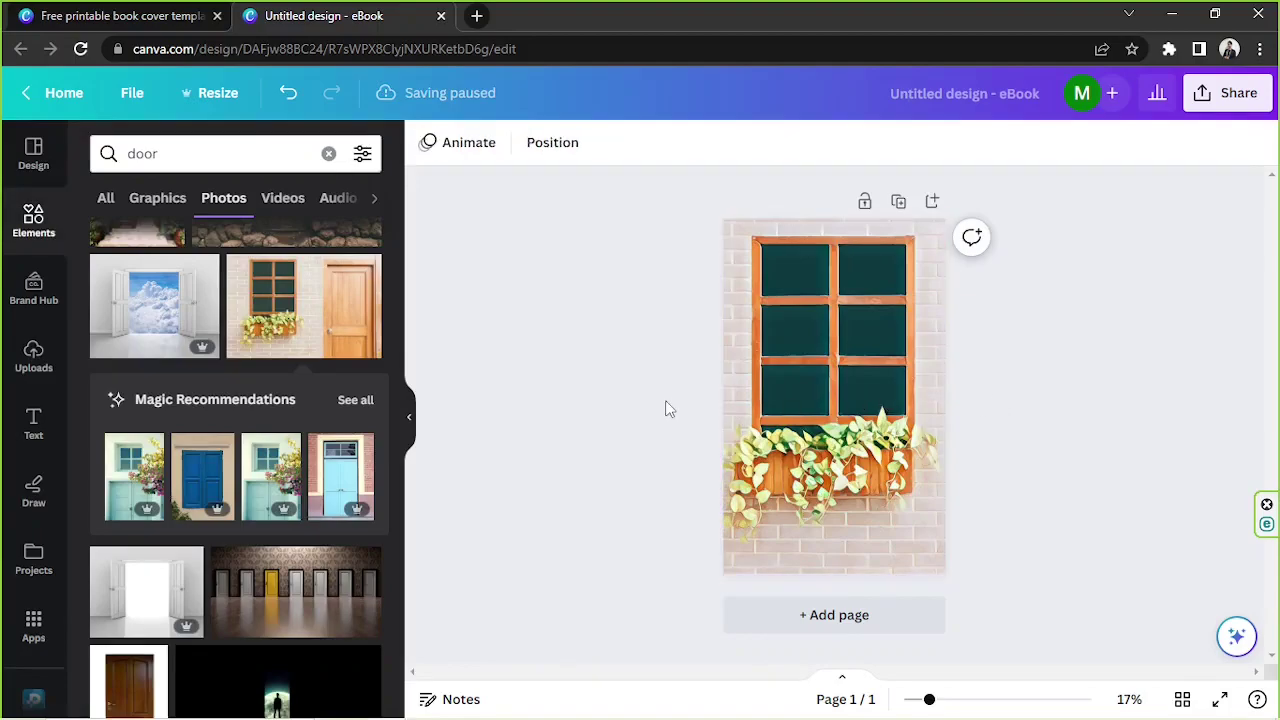
# - Search the elements for "sparkles" and look through the matching graphics
pyautogui.click(30, 222)
pyautogui.write('sparkles')
pyautogui.press('Return')
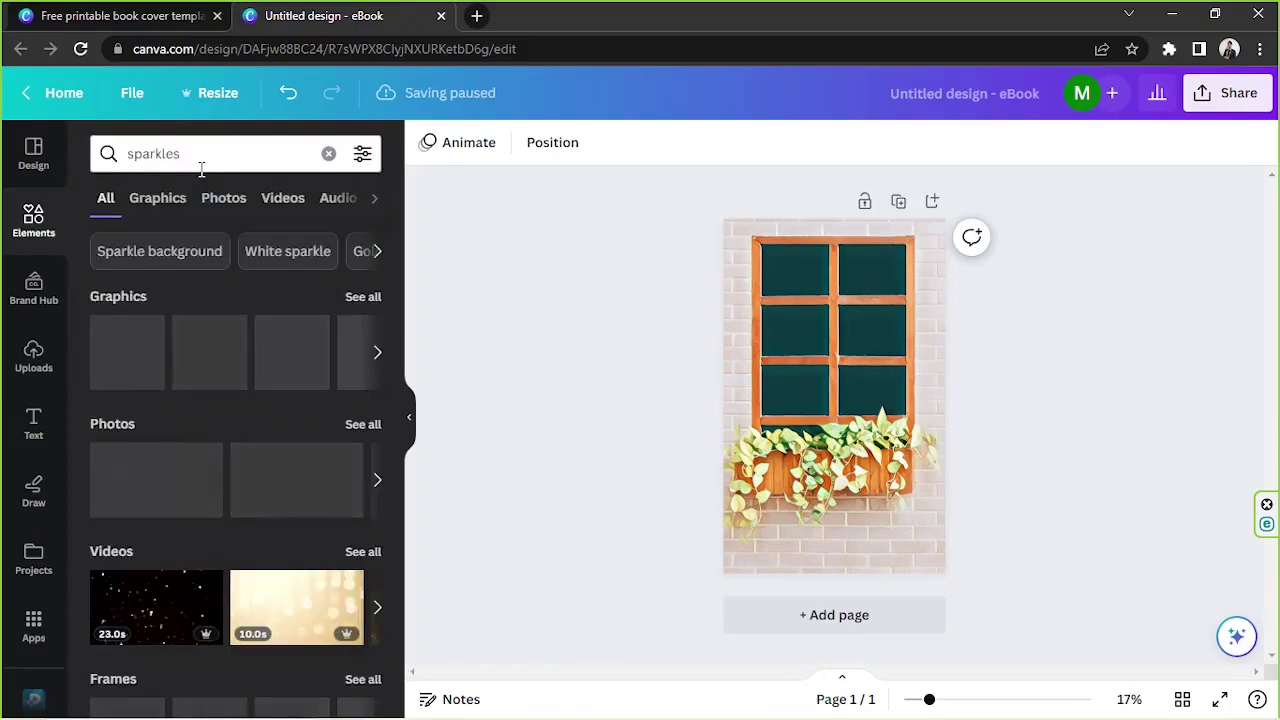
pyautogui.click(157, 200)
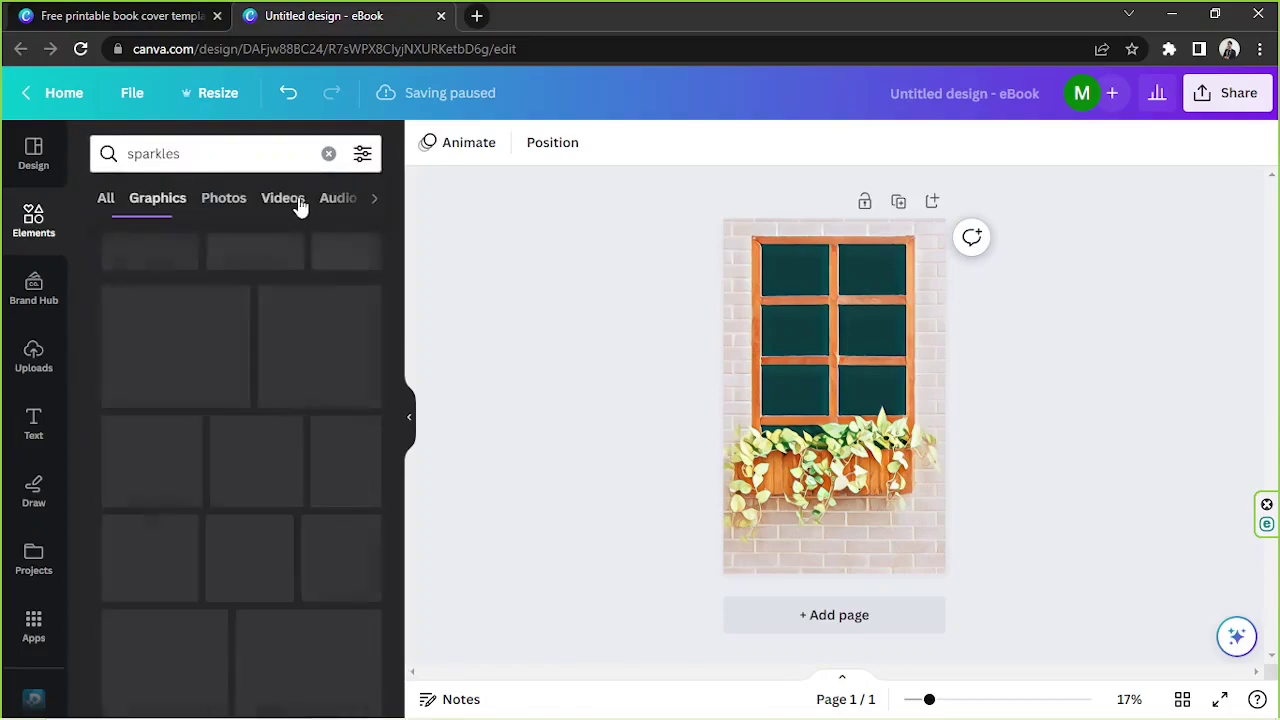
pyautogui.scroll(-2, 297, 308)
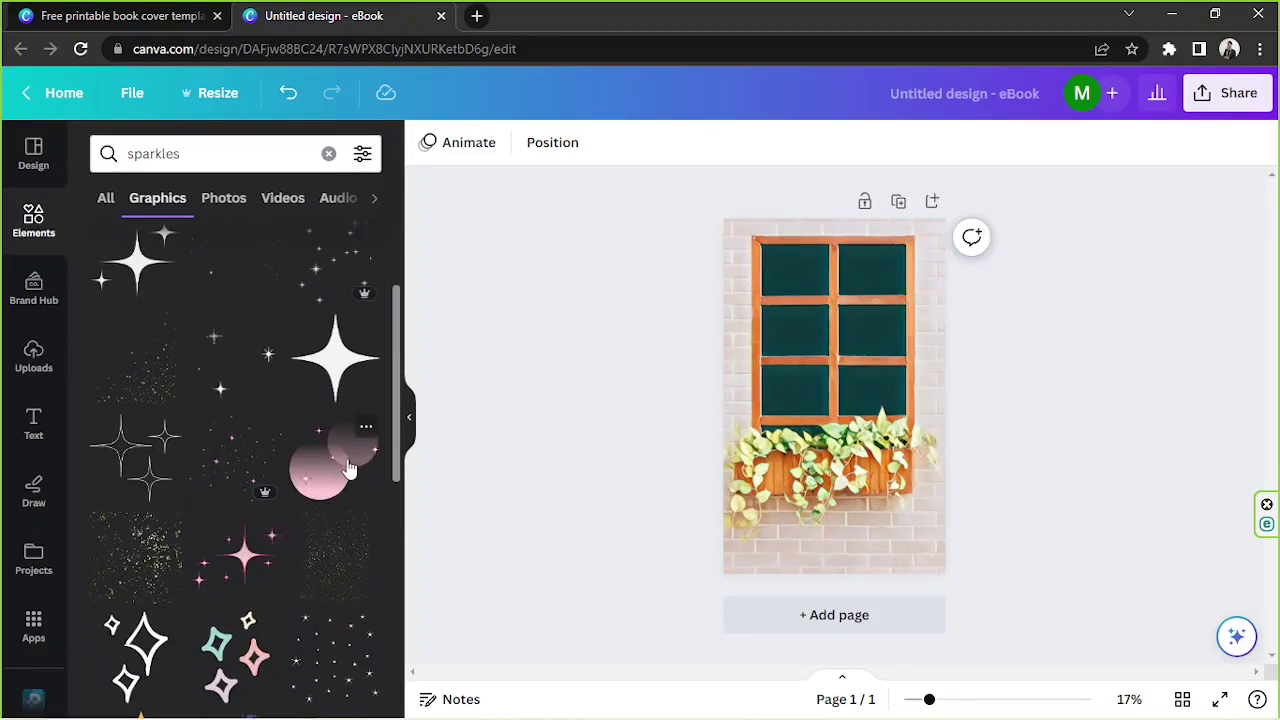
# - Try the pink circles graphic and the scattered pink sparkle graphic on the page and remove both
pyautogui.click(390, 470)
pyautogui.moveTo(831, 470); pyautogui.dragTo(888, 520)
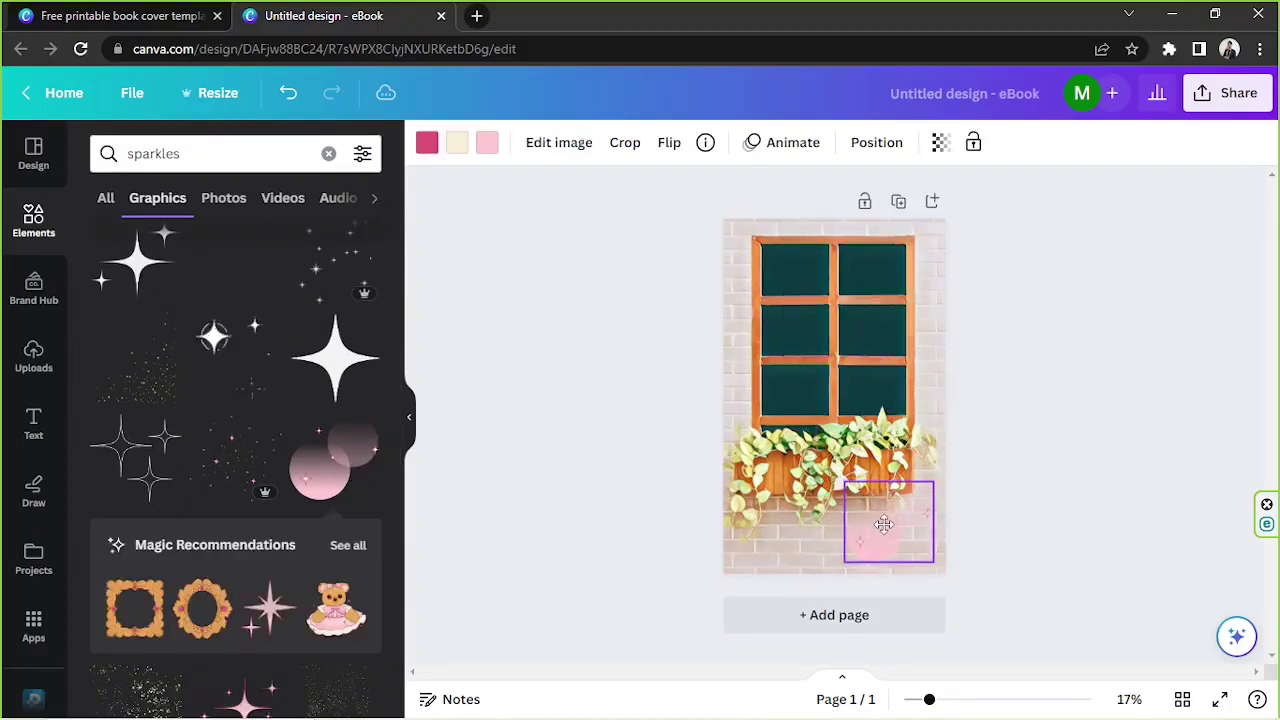
pyautogui.click(891, 429)
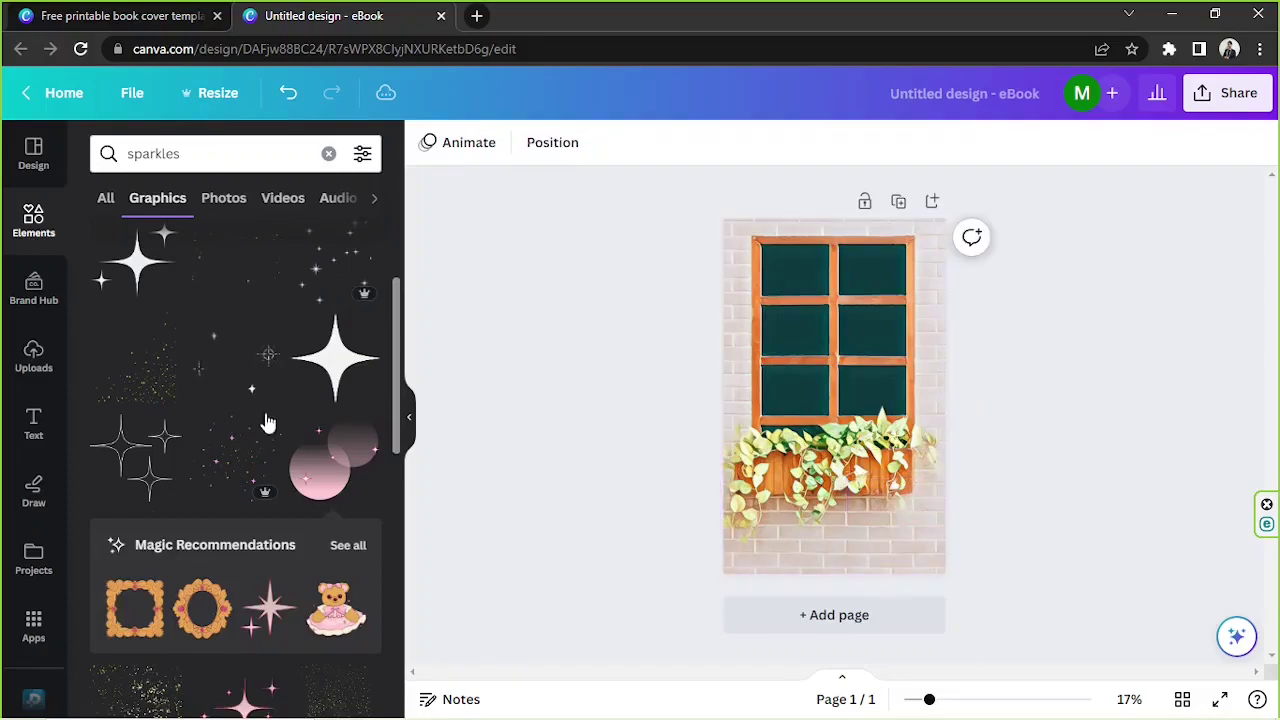
pyautogui.scroll(-3, 230, 420)
pyautogui.scroll(3, 213, 413)
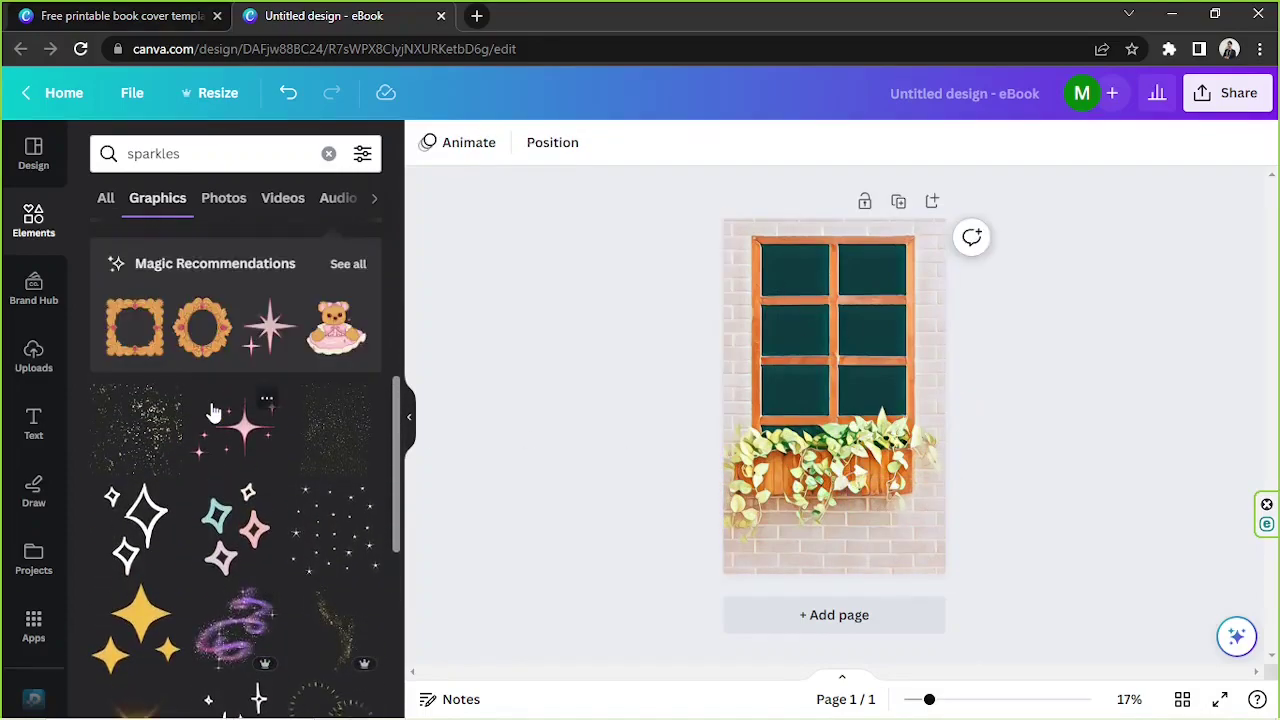
pyautogui.scroll(1, 213, 413)
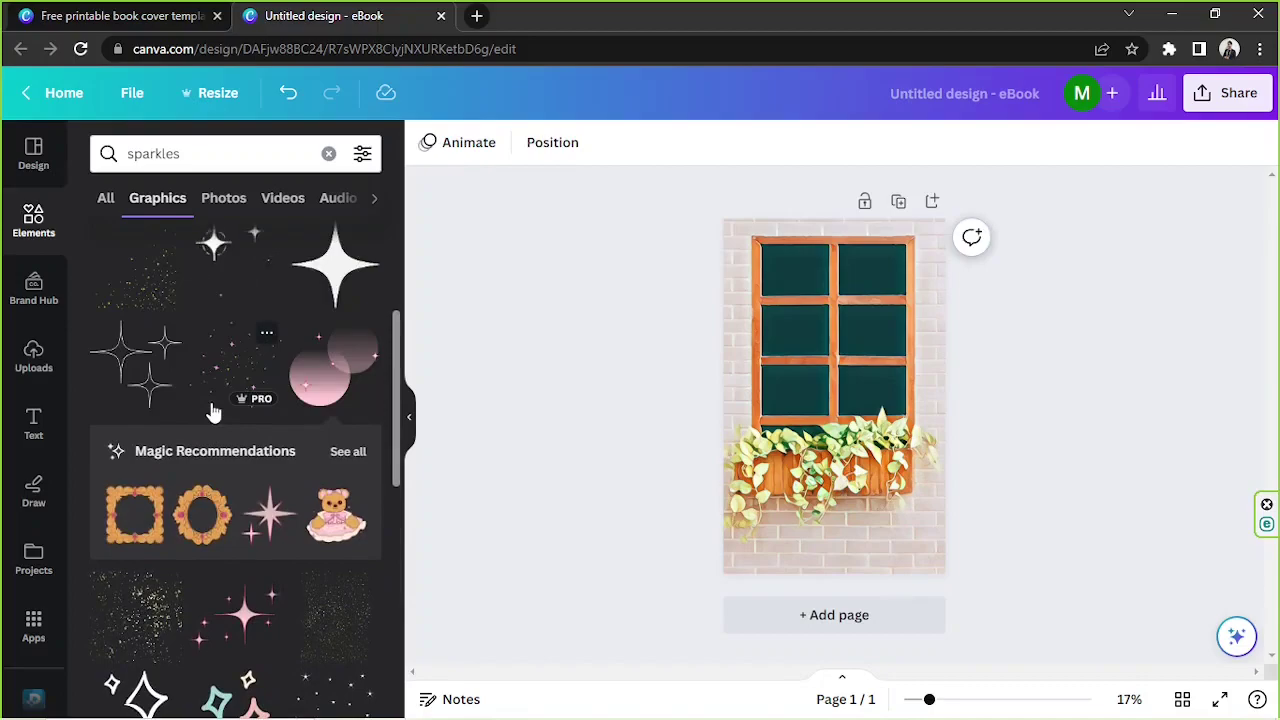
pyautogui.click(832, 322)
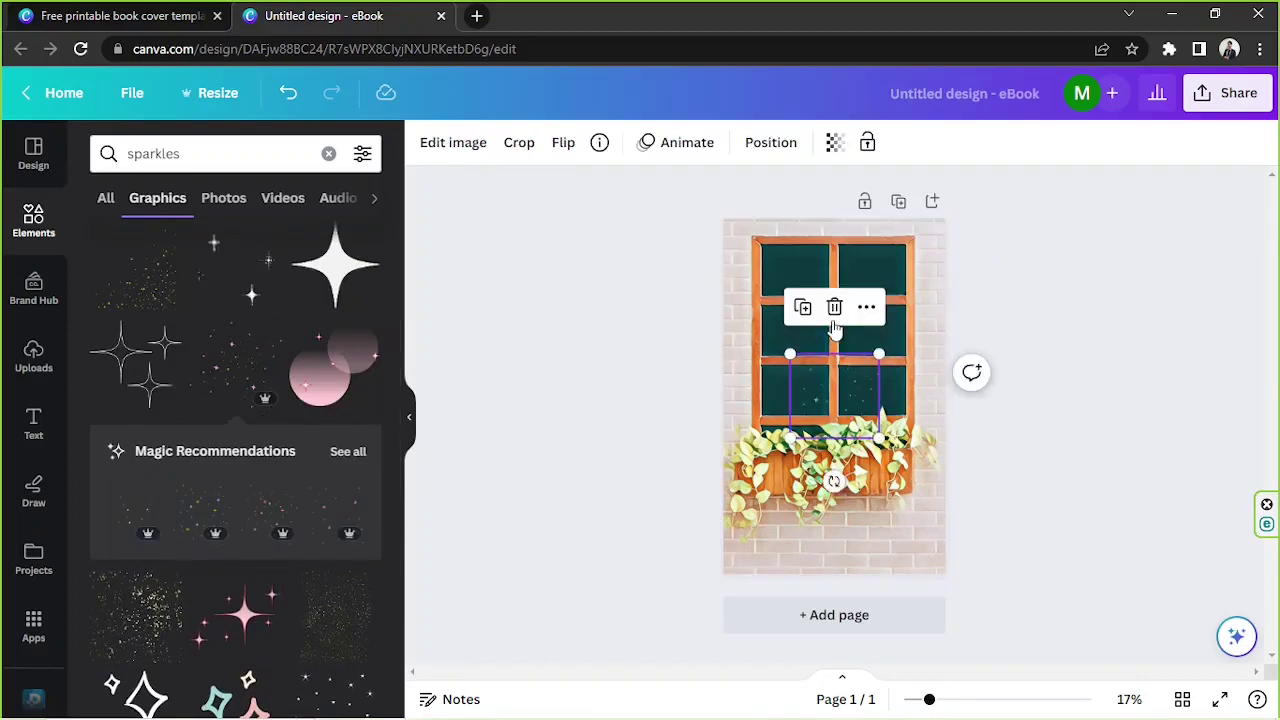
pyautogui.click(609, 360)
# - Add the pink circles graphic, move it to the page's lower right and recolour all three of its colours to white
pyautogui.click(352, 372)
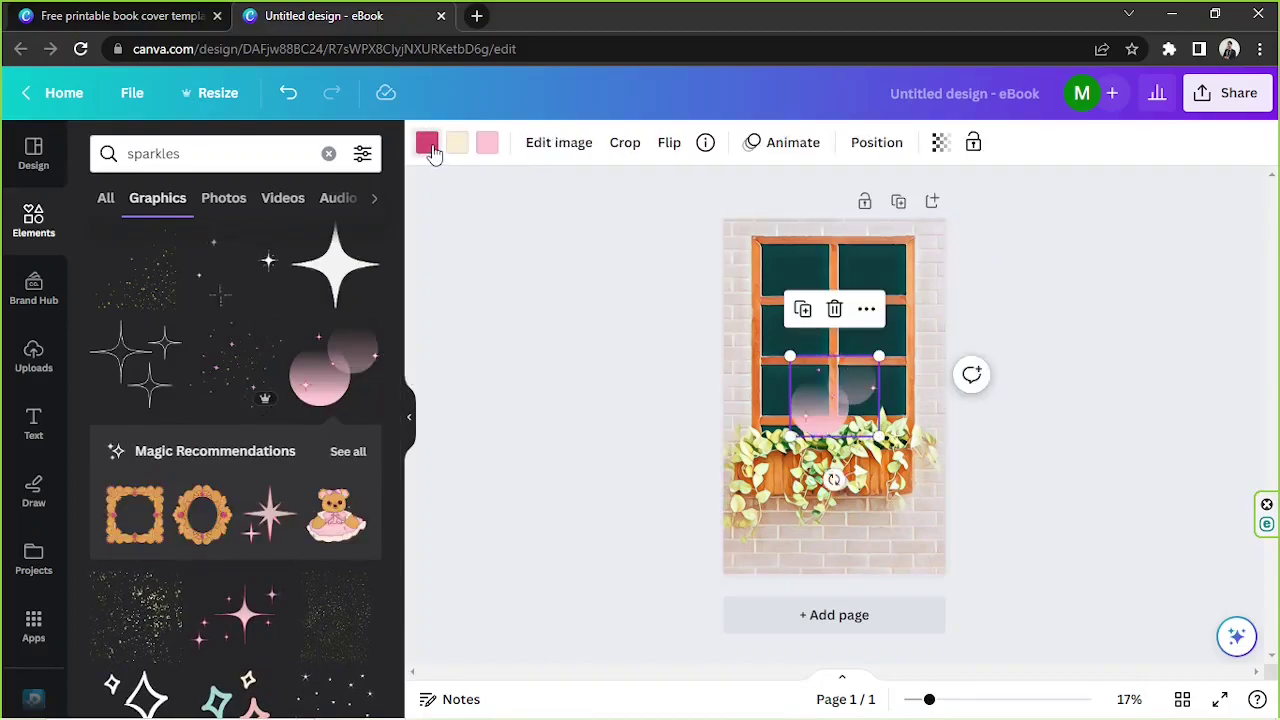
pyautogui.click(486, 143)
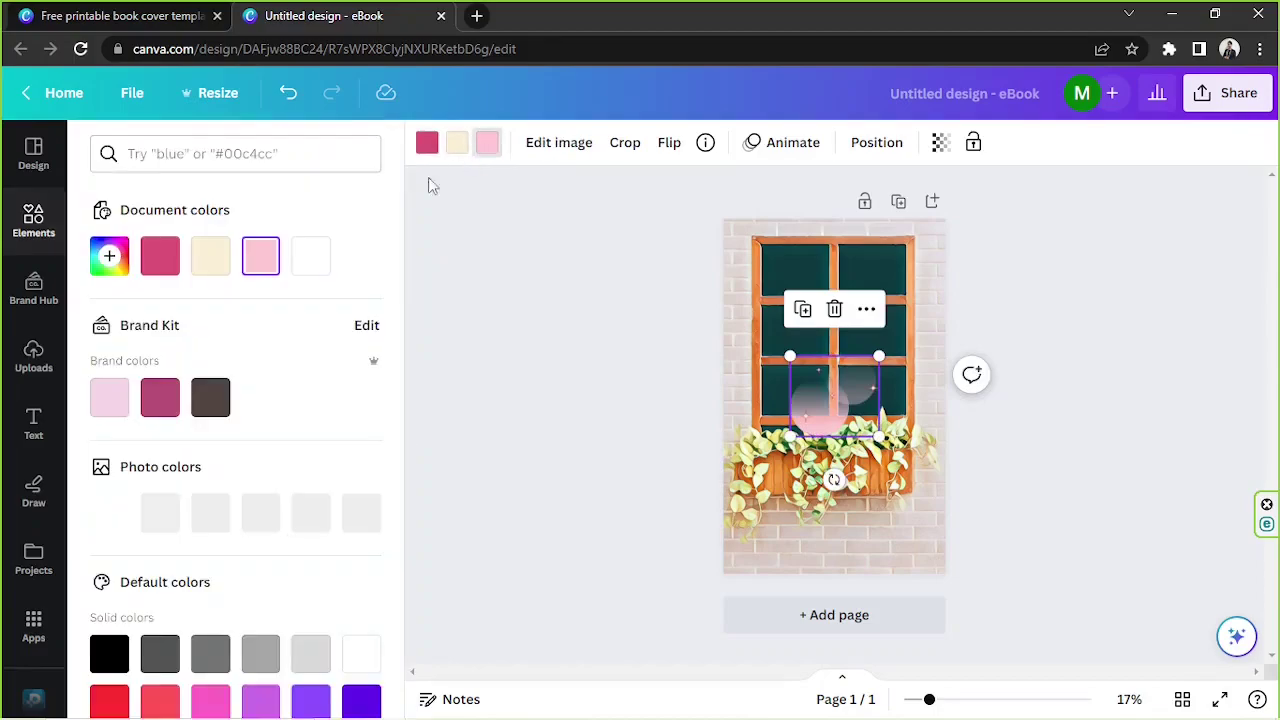
pyautogui.click(311, 257)
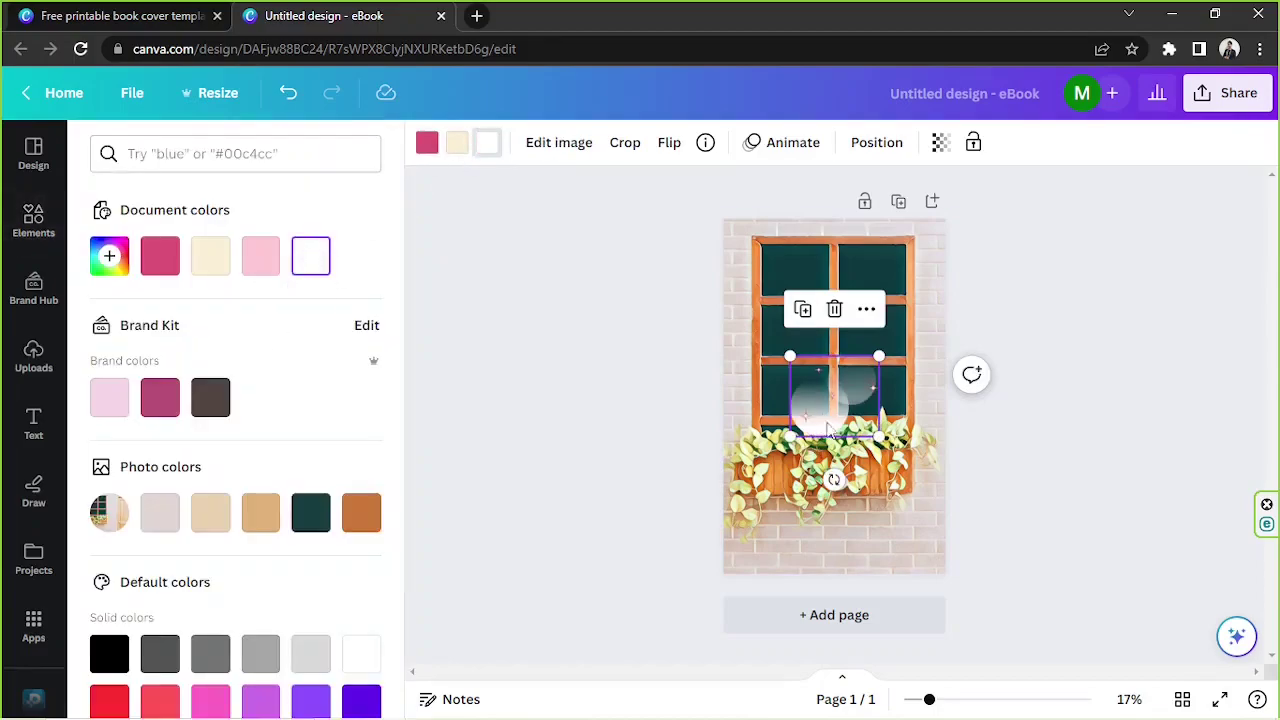
pyautogui.moveTo(828, 428); pyautogui.dragTo(881, 543)
pyautogui.click(455, 146)
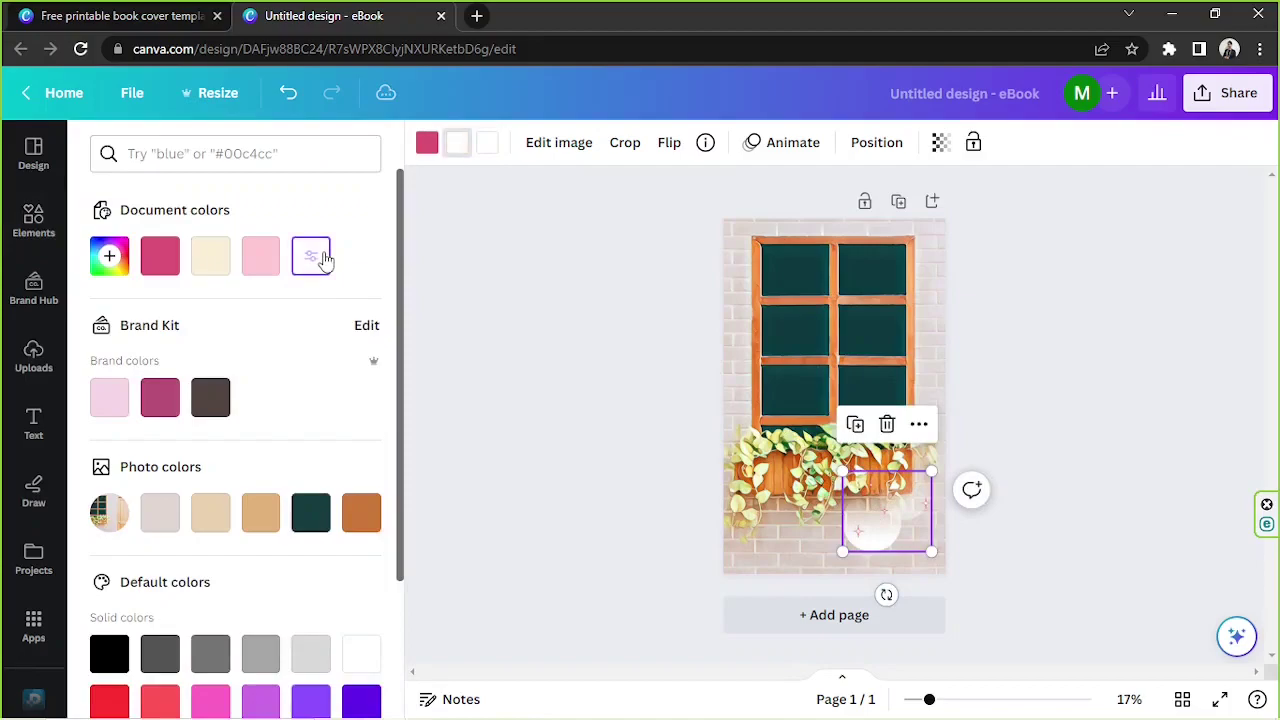
pyautogui.click(311, 257)
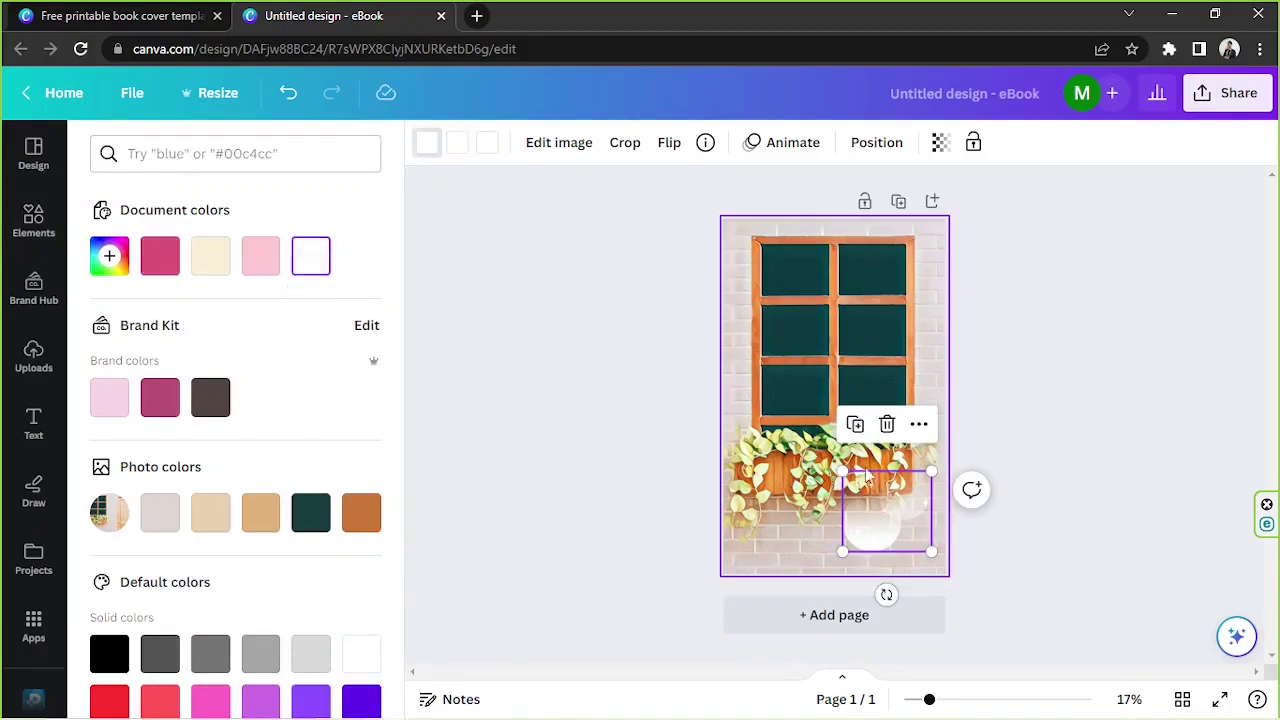
# - Shrink the white circles graphic and place it near the lower-right corner of the page
pyautogui.moveTo(882, 523); pyautogui.dragTo(903, 538)
pyautogui.moveTo(951, 487); pyautogui.dragTo(930, 523)
pyautogui.click(1047, 437)
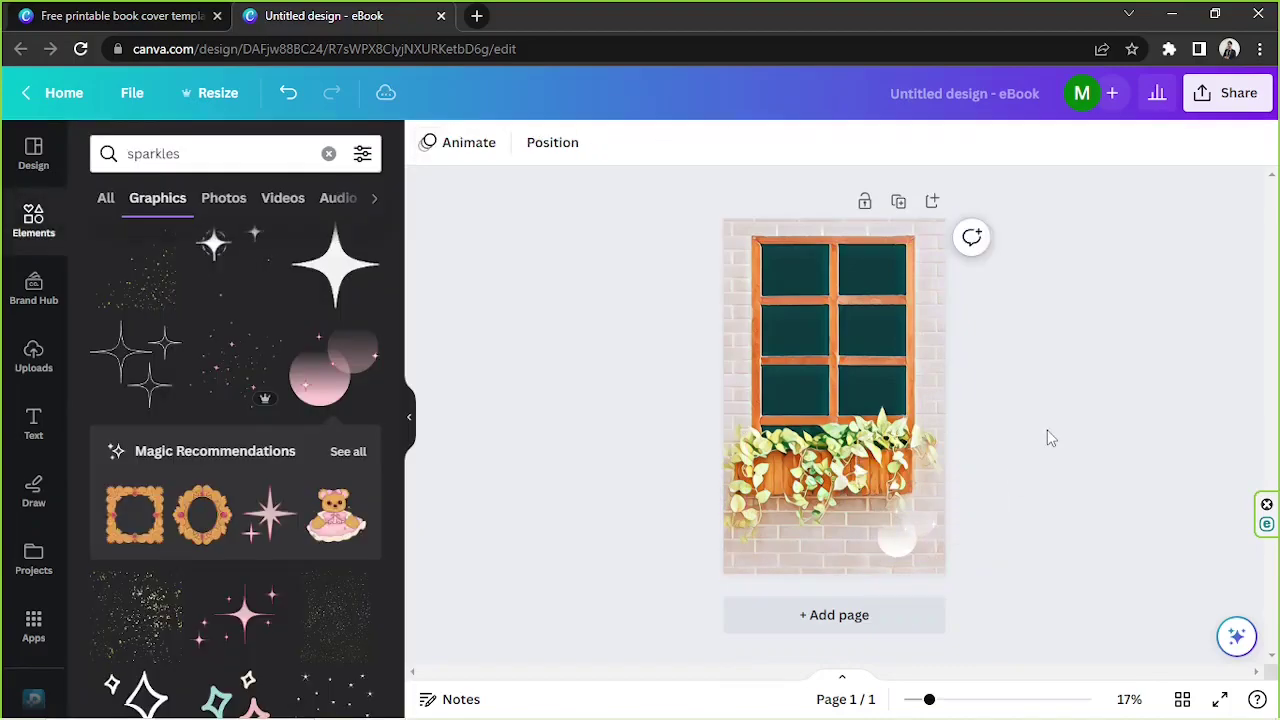
# - Search the graphics for "gradient" and add the purple-to-transparent square gradient to the page
pyautogui.click(206, 155)
pyautogui.write('gradient')
pyautogui.press('Return')
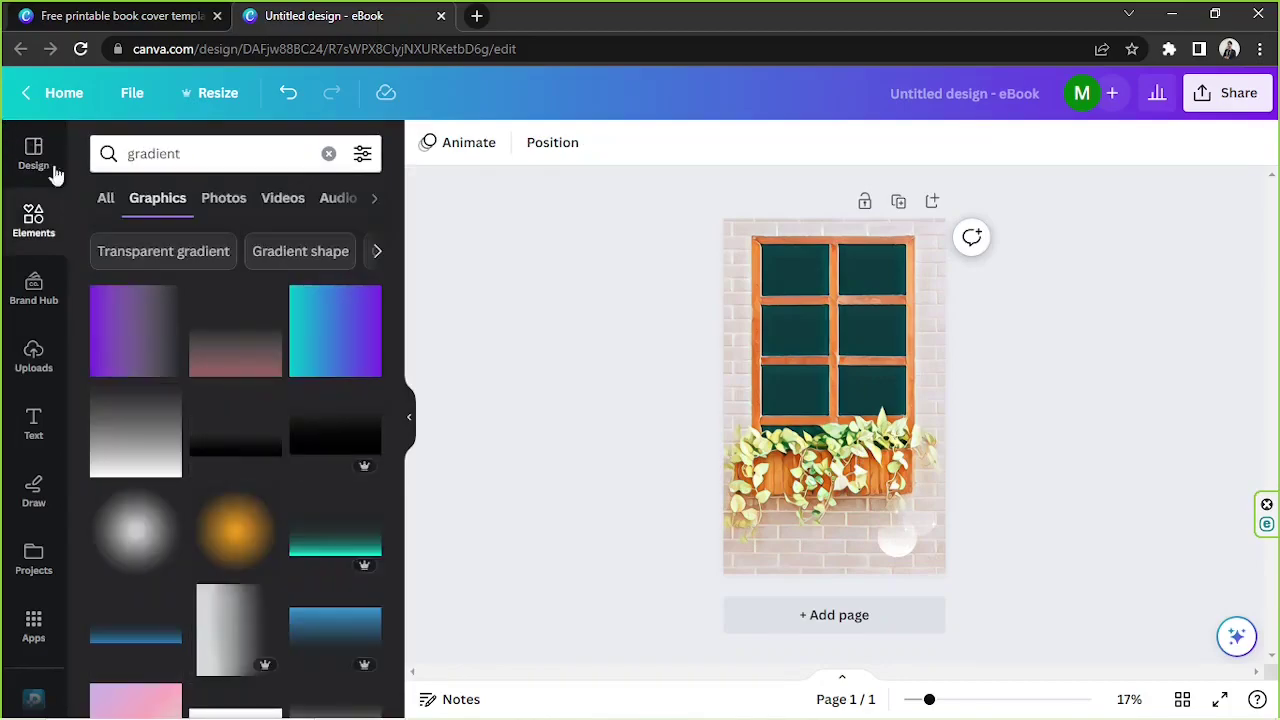
pyautogui.scroll(-4, 231, 283)
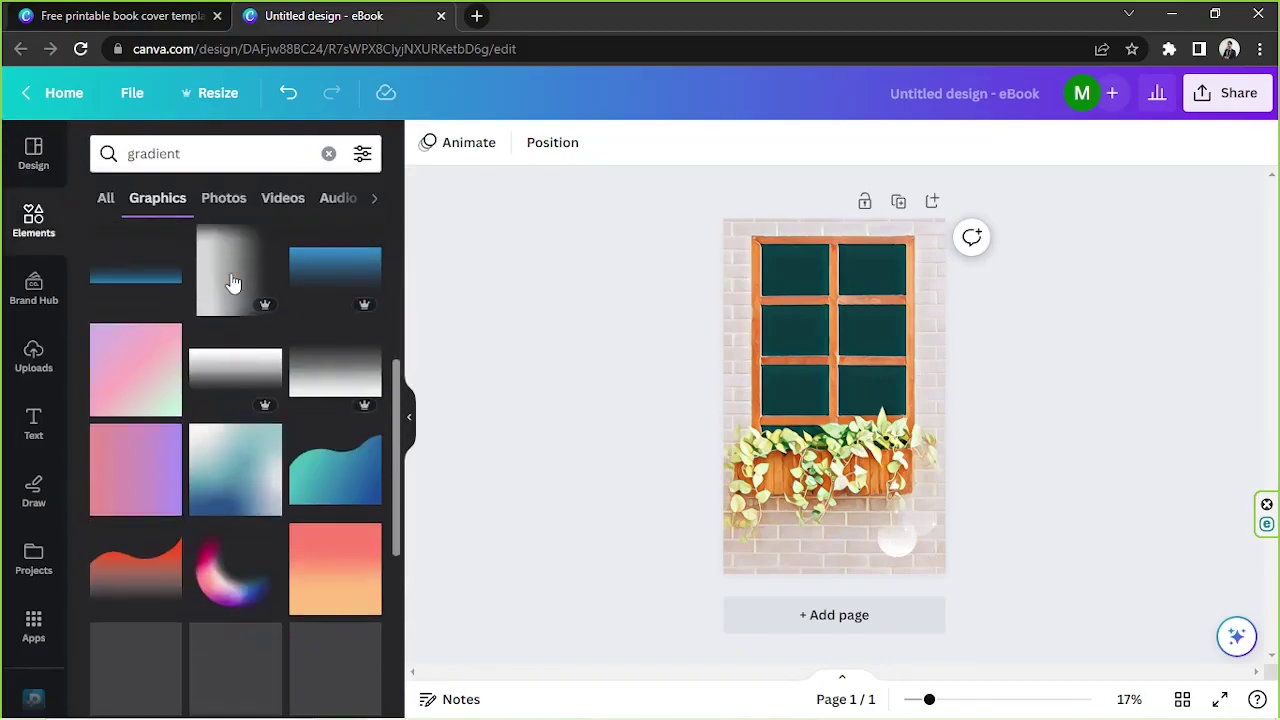
pyautogui.scroll(-1, 231, 283)
pyautogui.scroll(4, 233, 281)
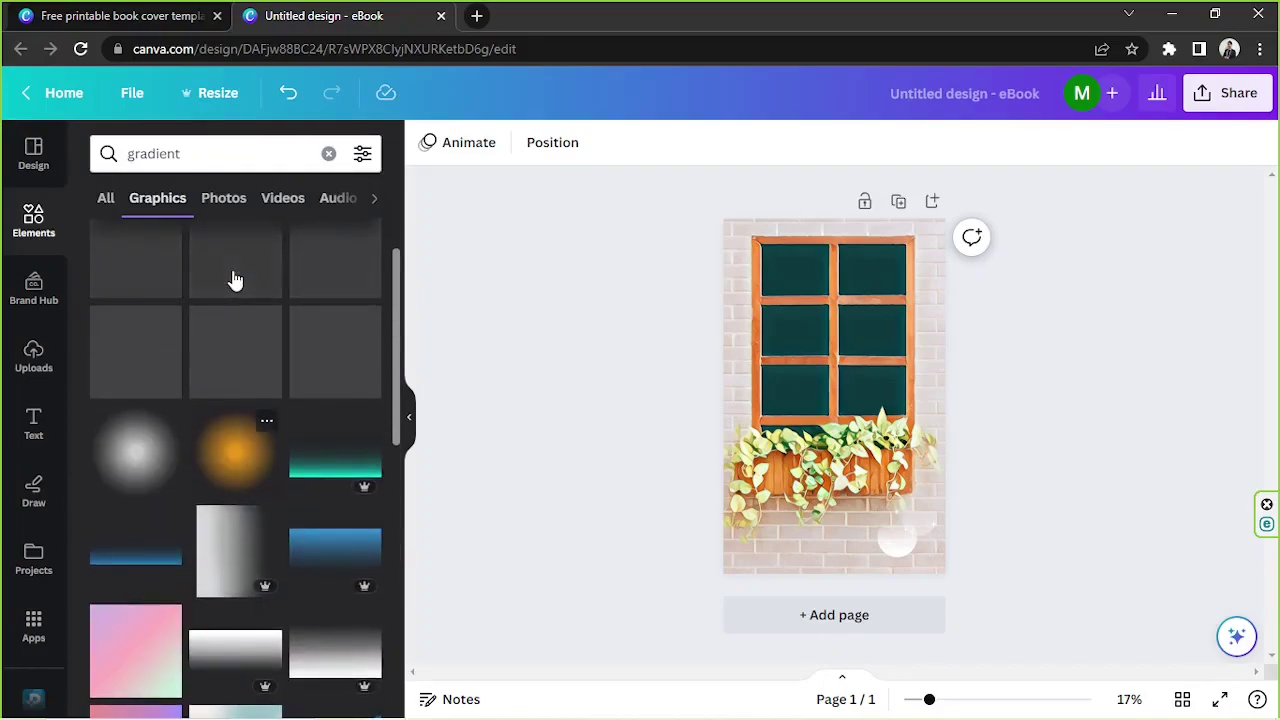
pyautogui.scroll(1, 234, 282)
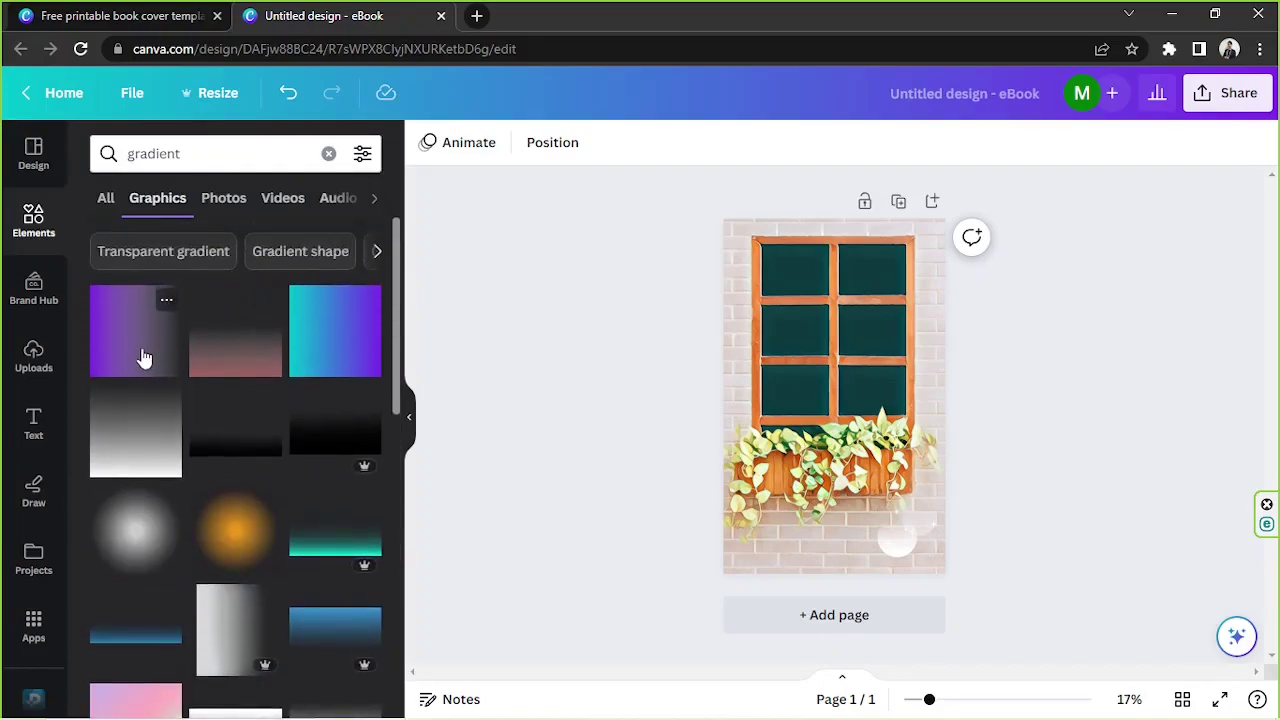
pyautogui.click(236, 358)
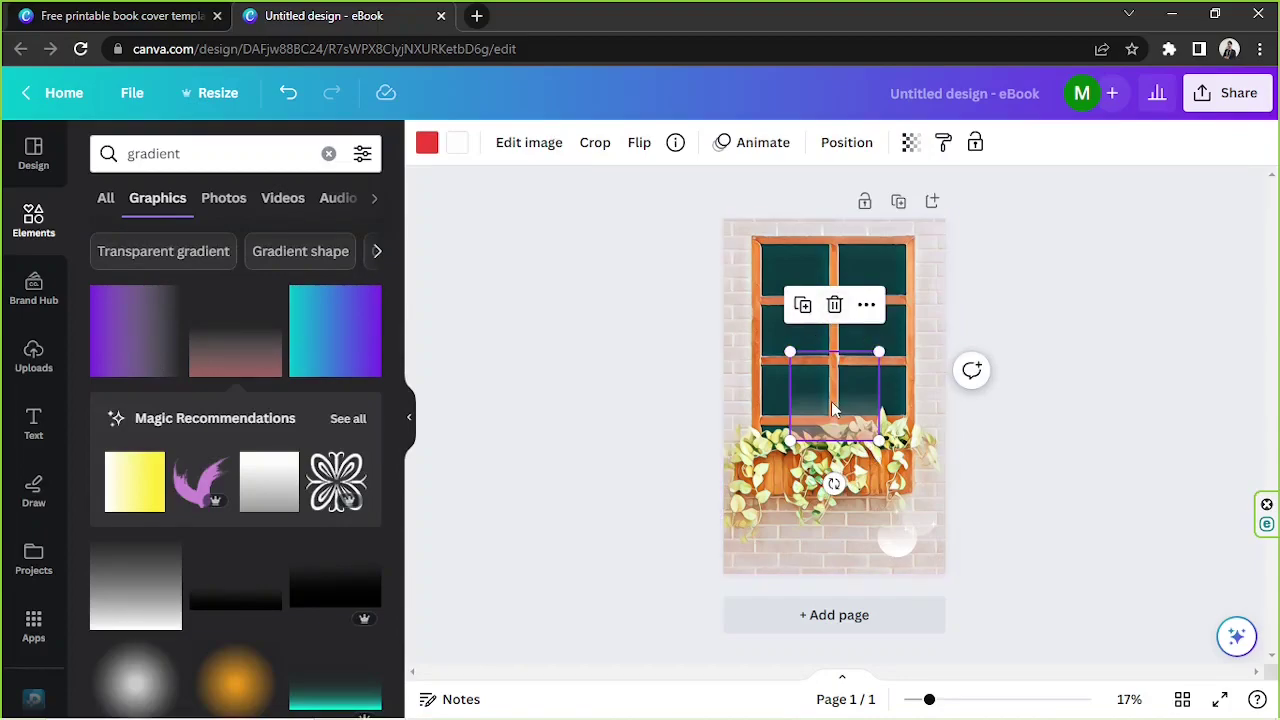
pyautogui.click(126, 323)
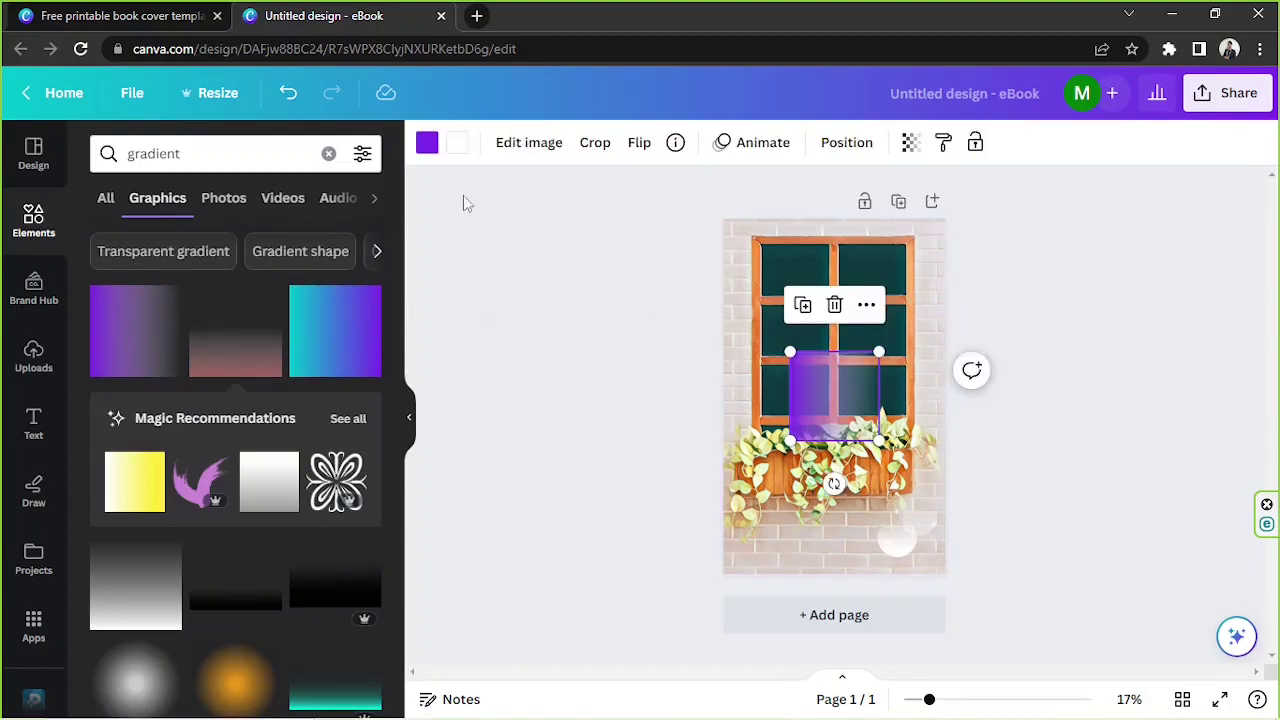
# - Recolour both colours of the purple gradient to the same light pink
pyautogui.click(427, 145)
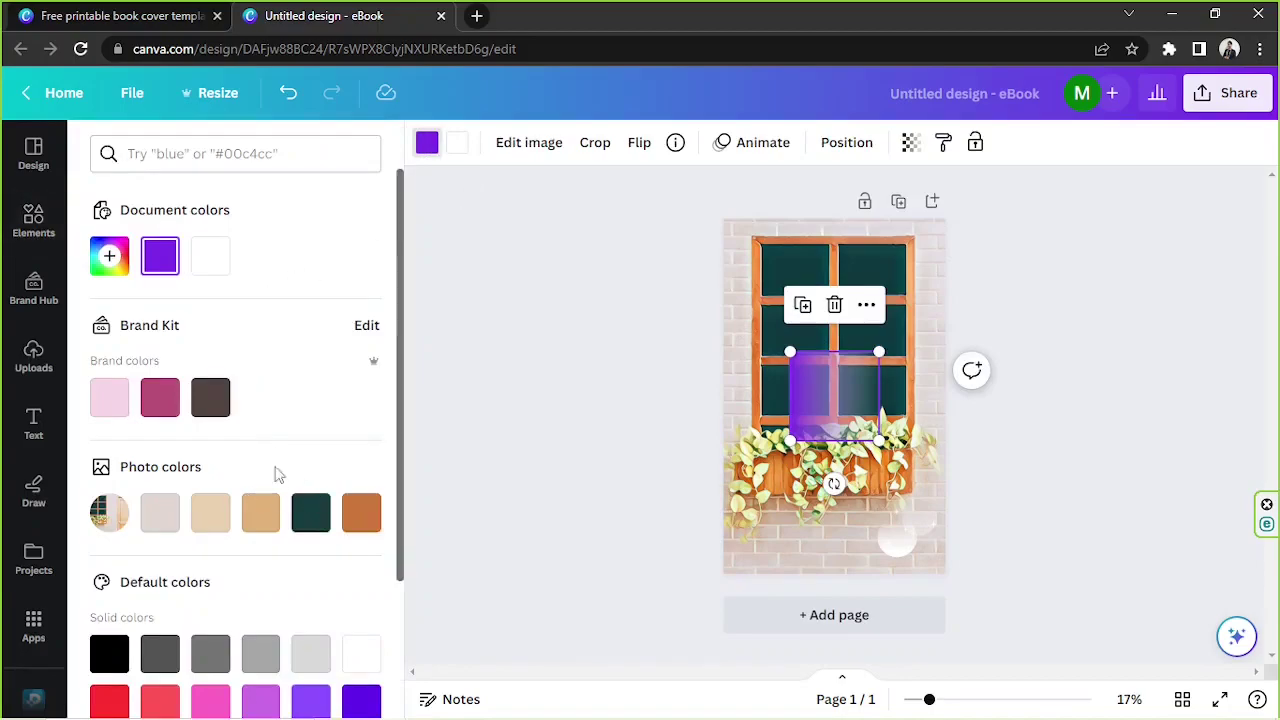
pyautogui.click(118, 250)
pyautogui.moveTo(298, 420); pyautogui.dragTo(334, 420)
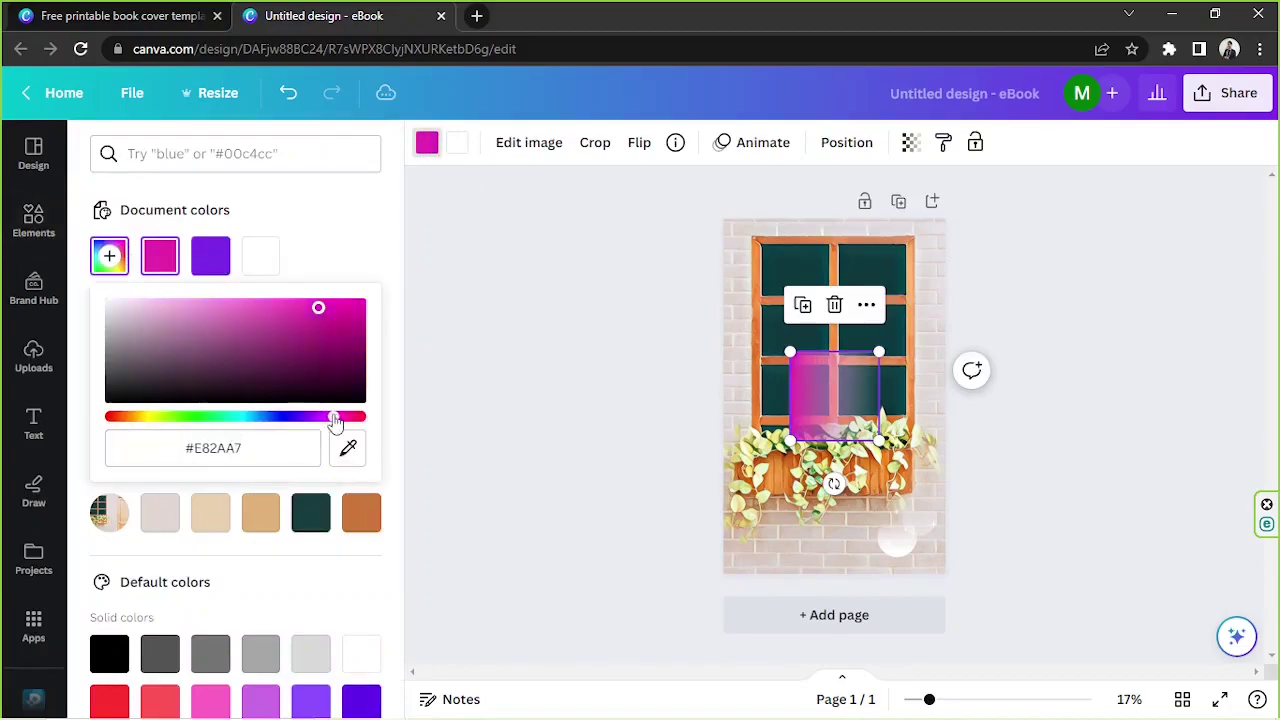
pyautogui.click(209, 256)
pyautogui.click(170, 272)
pyautogui.moveTo(317, 303); pyautogui.dragTo(166, 300)
pyautogui.moveTo(309, 417); pyautogui.dragTo(345, 417)
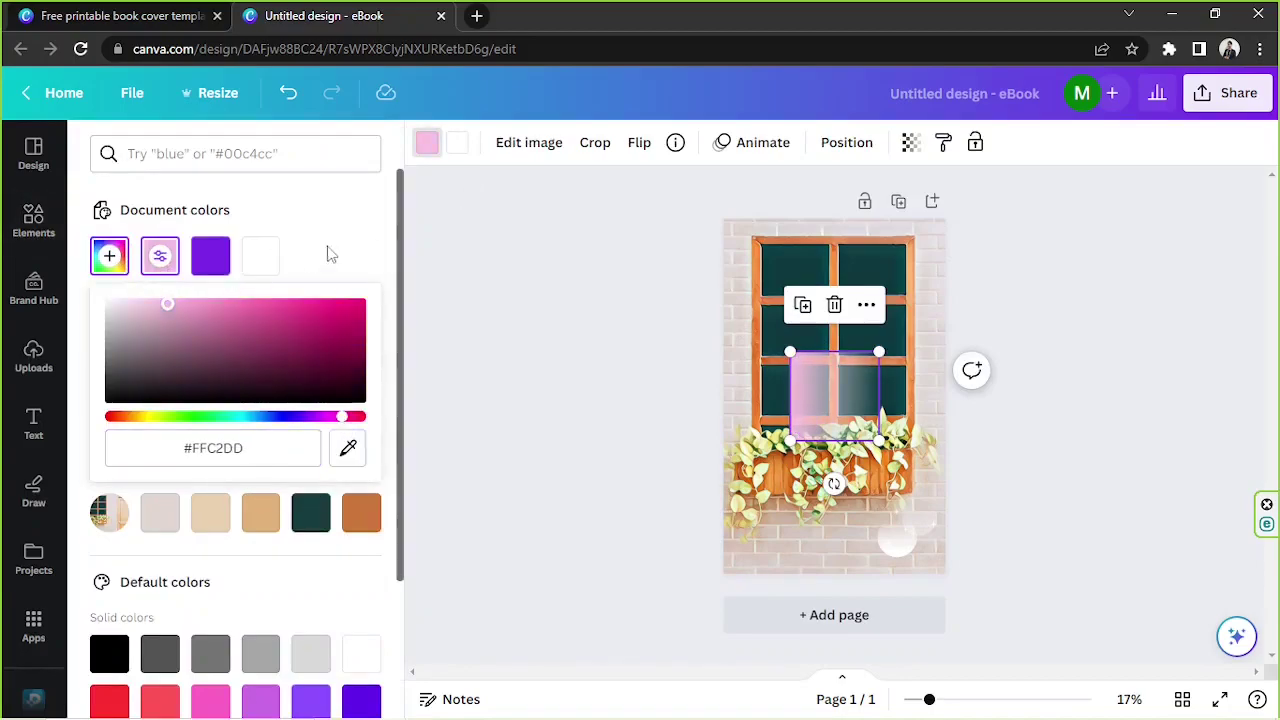
pyautogui.click(205, 265)
pyautogui.click(457, 142)
pyautogui.click(160, 256)
# - Enlarge and rotate the pink gradient so it runs diagonally across the whole page, and shift it slightly towards the upper left
pyautogui.moveTo(790, 352); pyautogui.dragTo(480, 320)
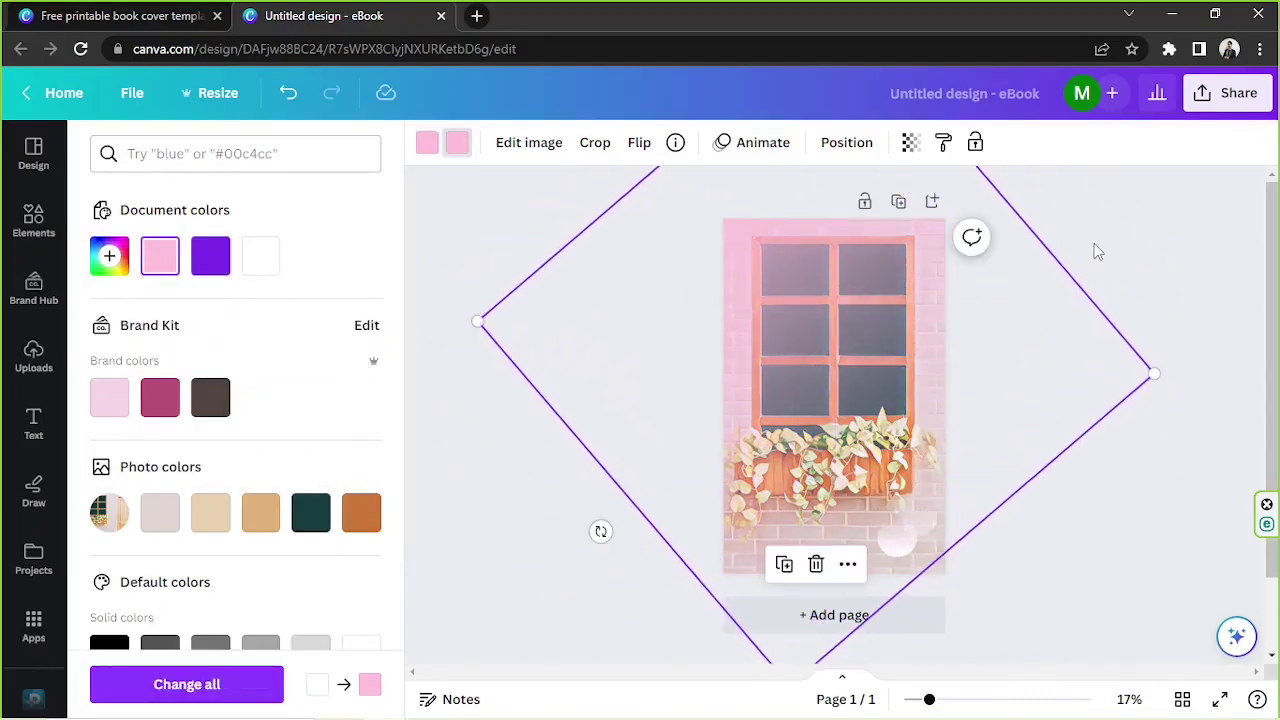
pyautogui.click(497, 482)
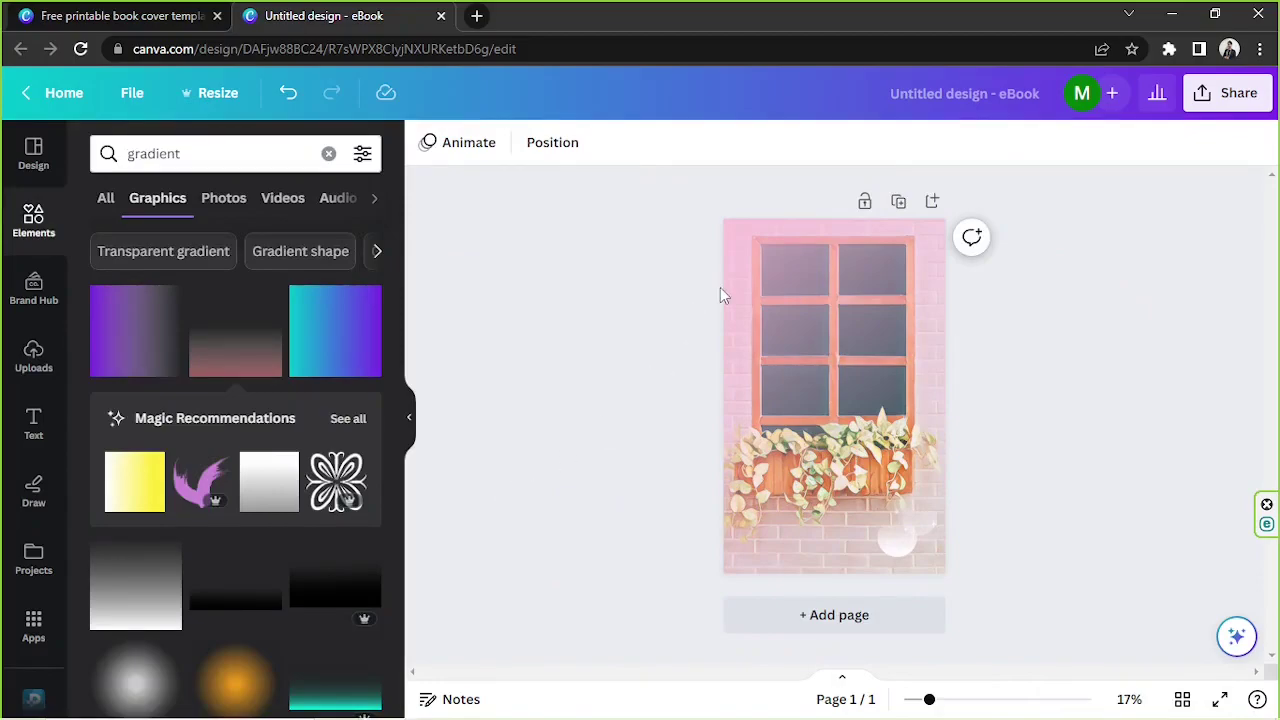
pyautogui.click(723, 256)
pyautogui.moveTo(723, 256); pyautogui.dragTo(709, 237)
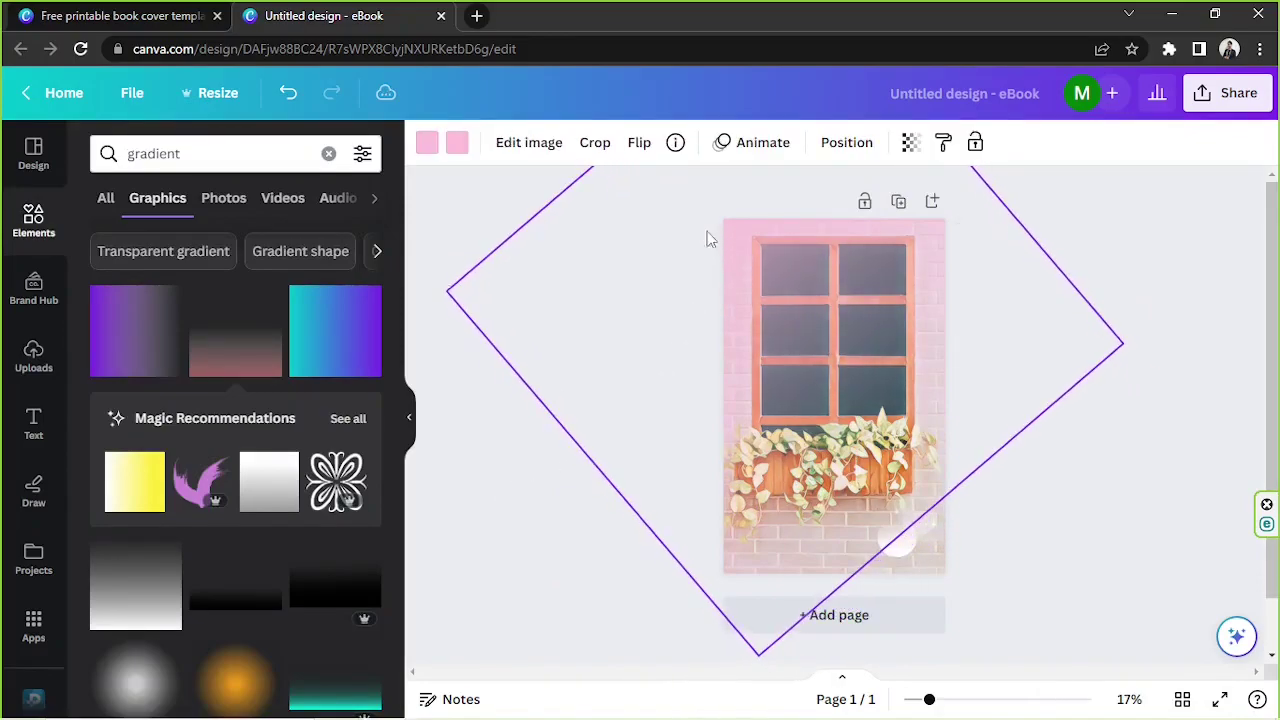
pyautogui.click(1080, 247)
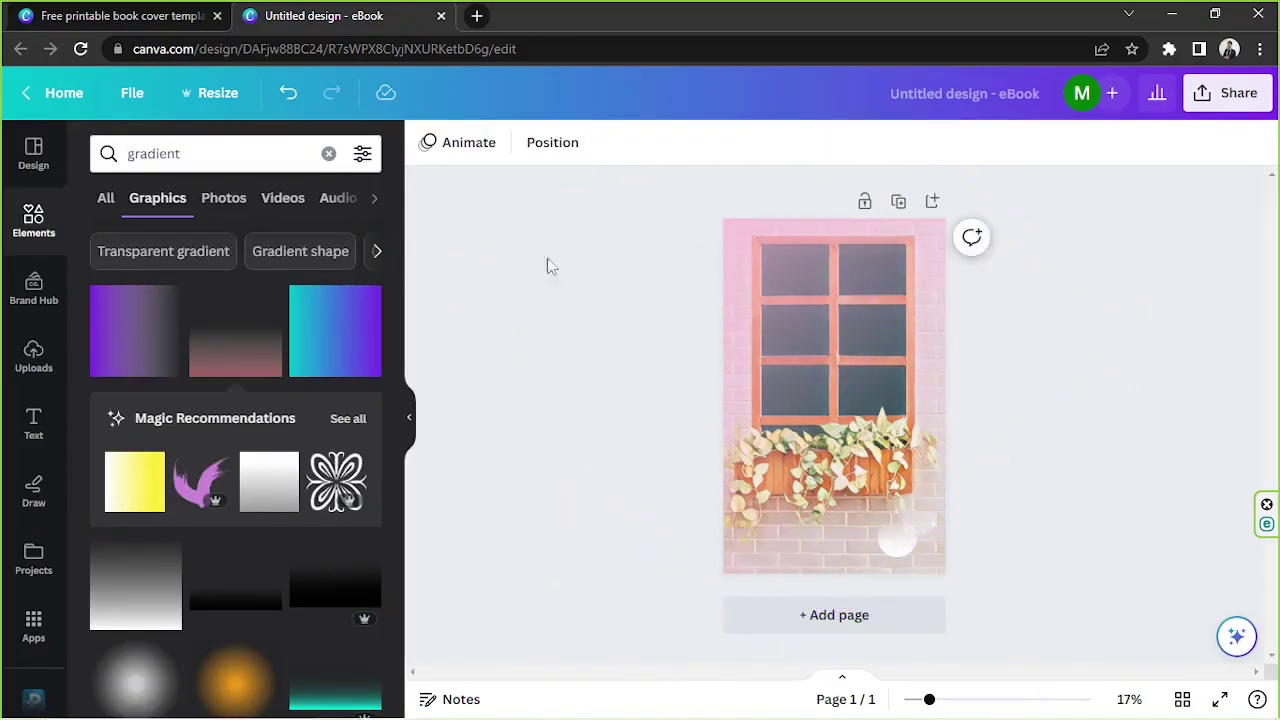
# - Browse the ready-made text styles for a design that could serve as the cover title
pyautogui.click(34, 425)
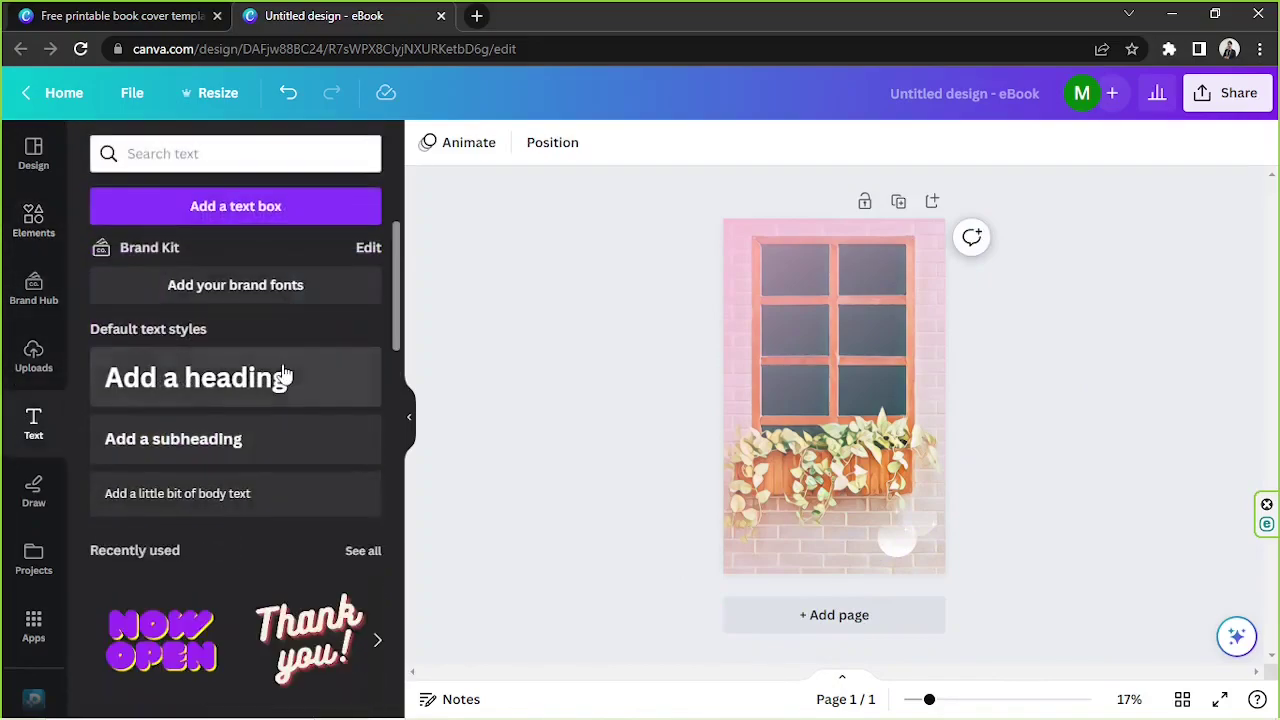
pyautogui.scroll(-3, 282, 374)
pyautogui.scroll(-4, 282, 374)
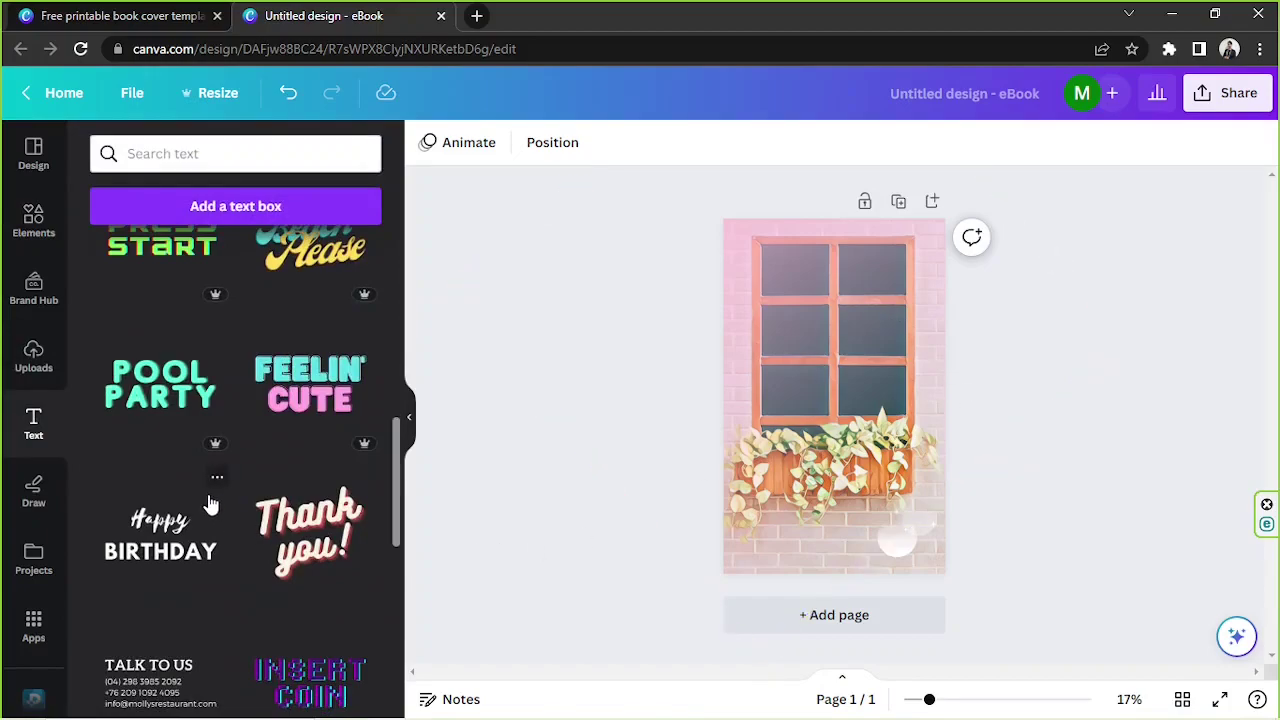
pyautogui.scroll(-2, 210, 505)
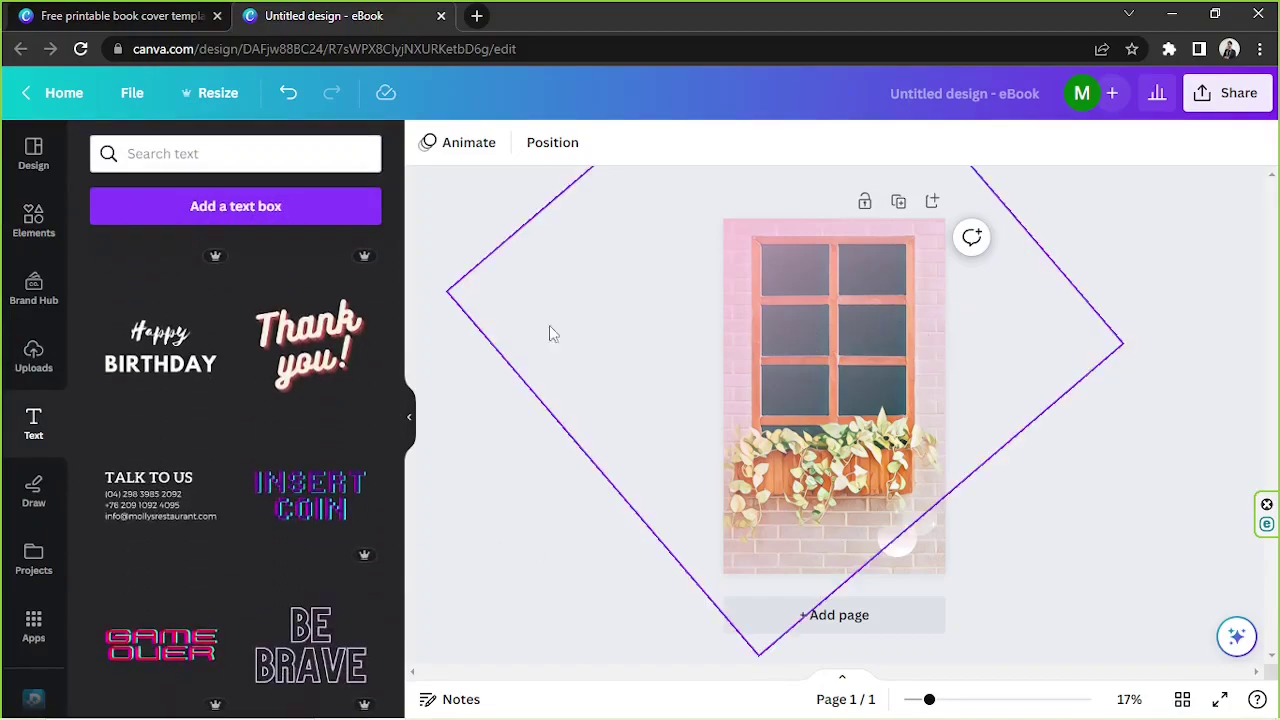
pyautogui.scroll(-4, 228, 396)
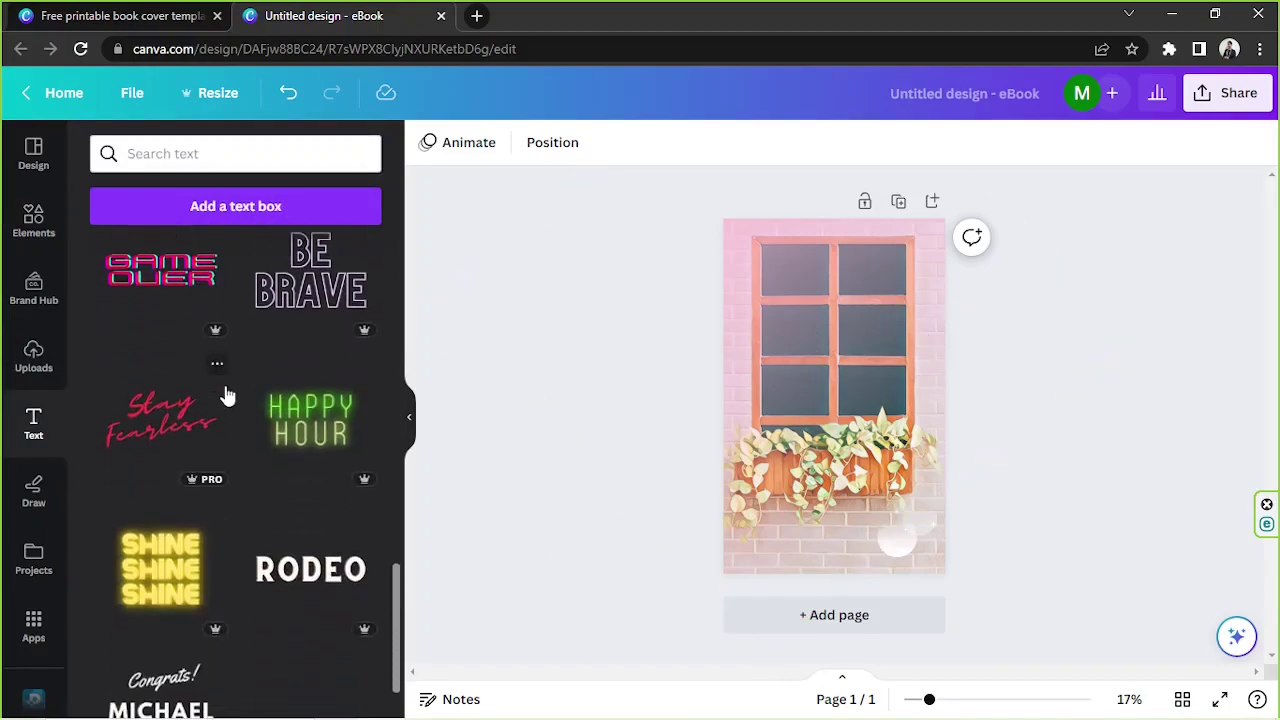
pyautogui.scroll(-7, 228, 396)
pyautogui.scroll(-7, 228, 396)
pyautogui.scroll(-5, 228, 396)
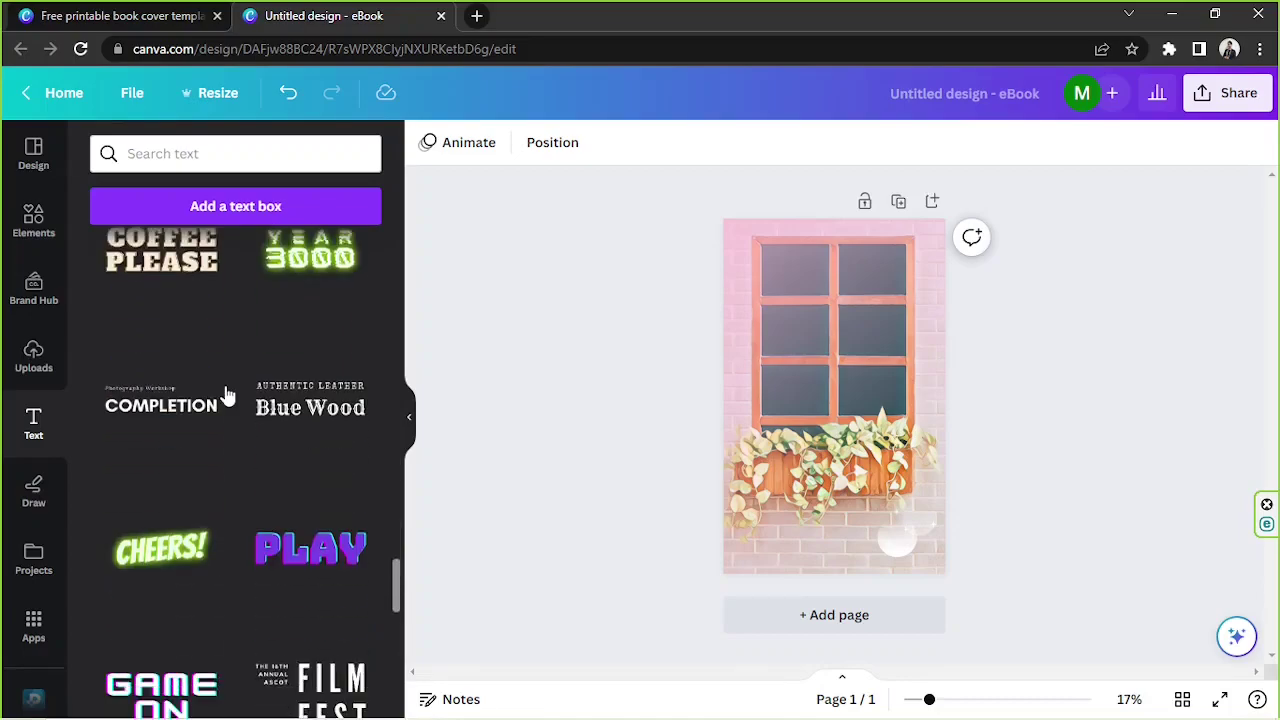
pyautogui.scroll(-2, 228, 396)
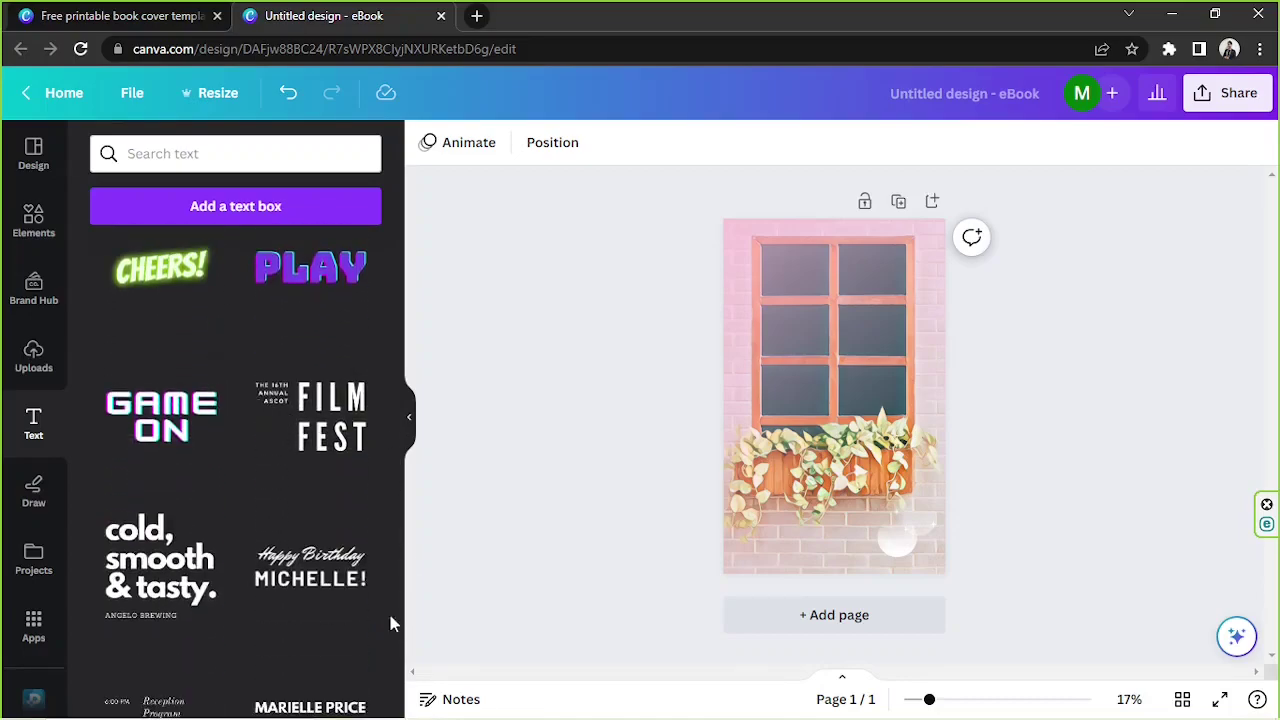
pyautogui.moveTo(396, 622); pyautogui.dragTo(390, 688)
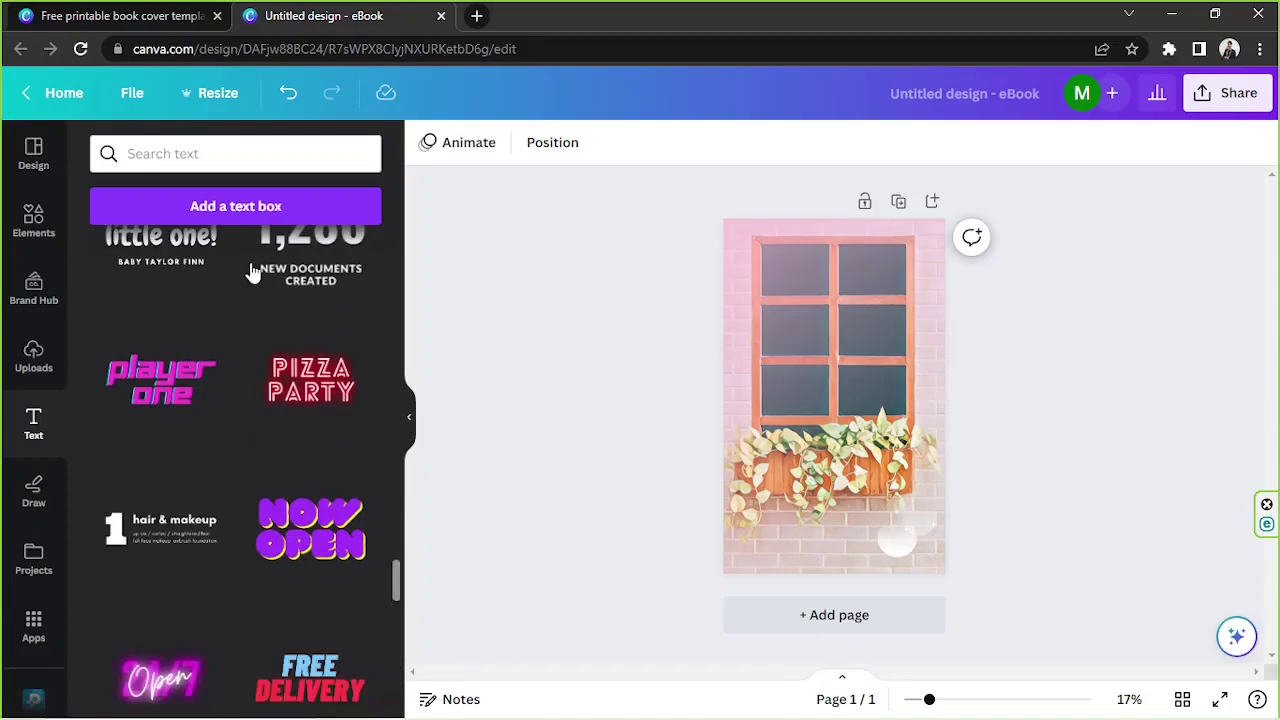
# - Add a text box reading "MY", enlarge it to size 162 and centre it over the upper window panes
pyautogui.click(245, 208)
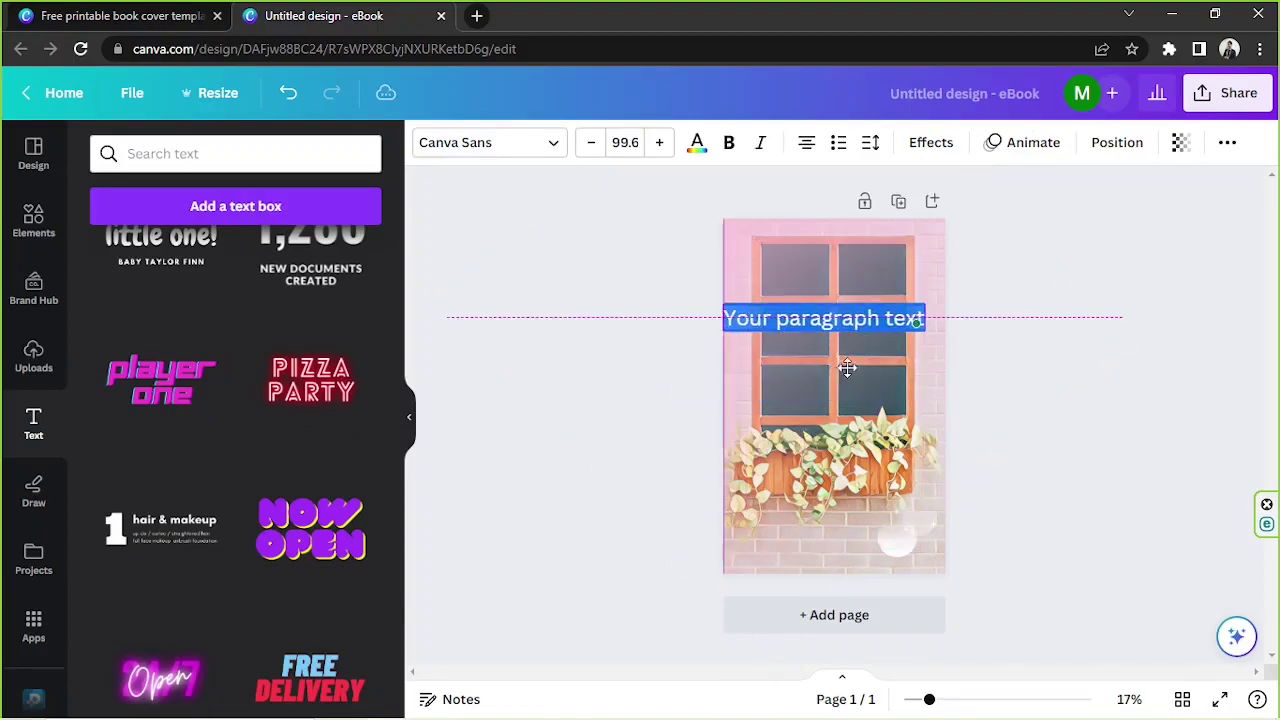
pyautogui.write('Ms')
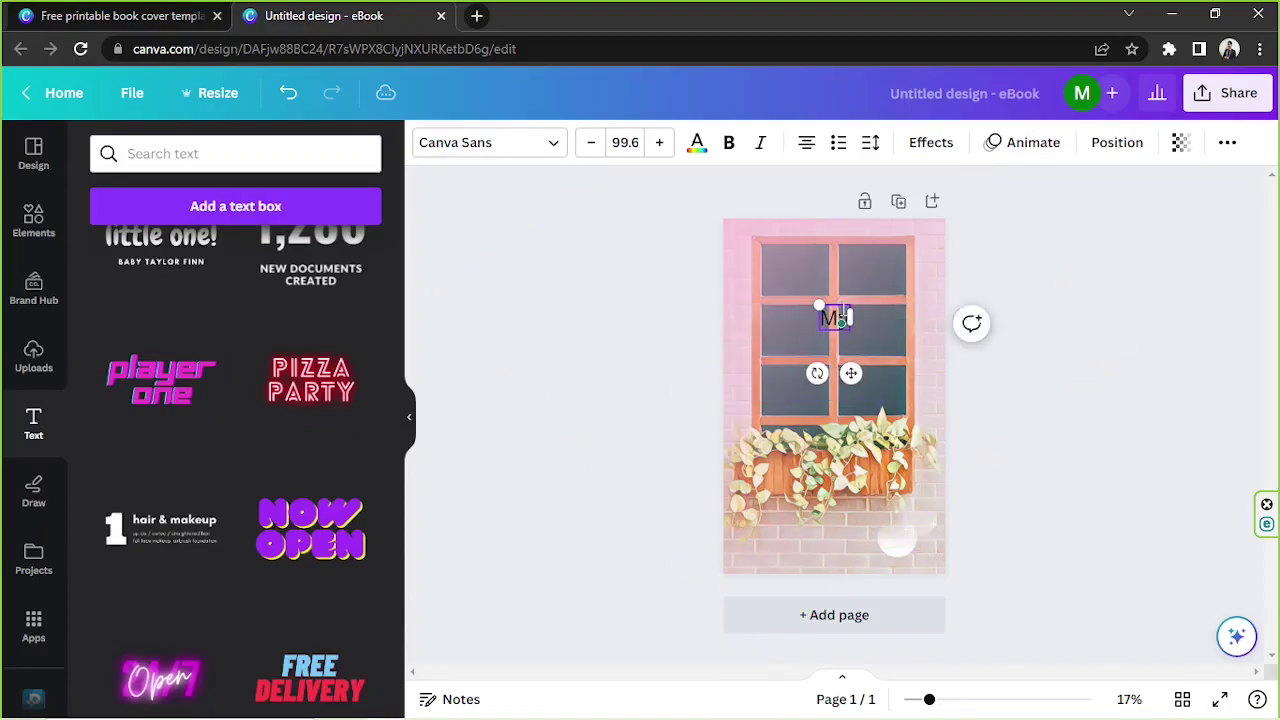
pyautogui.press('BackSpace')
pyautogui.moveTo(800, 291); pyautogui.dragTo(790, 282)
pyautogui.moveTo(845, 372); pyautogui.dragTo(851, 344)
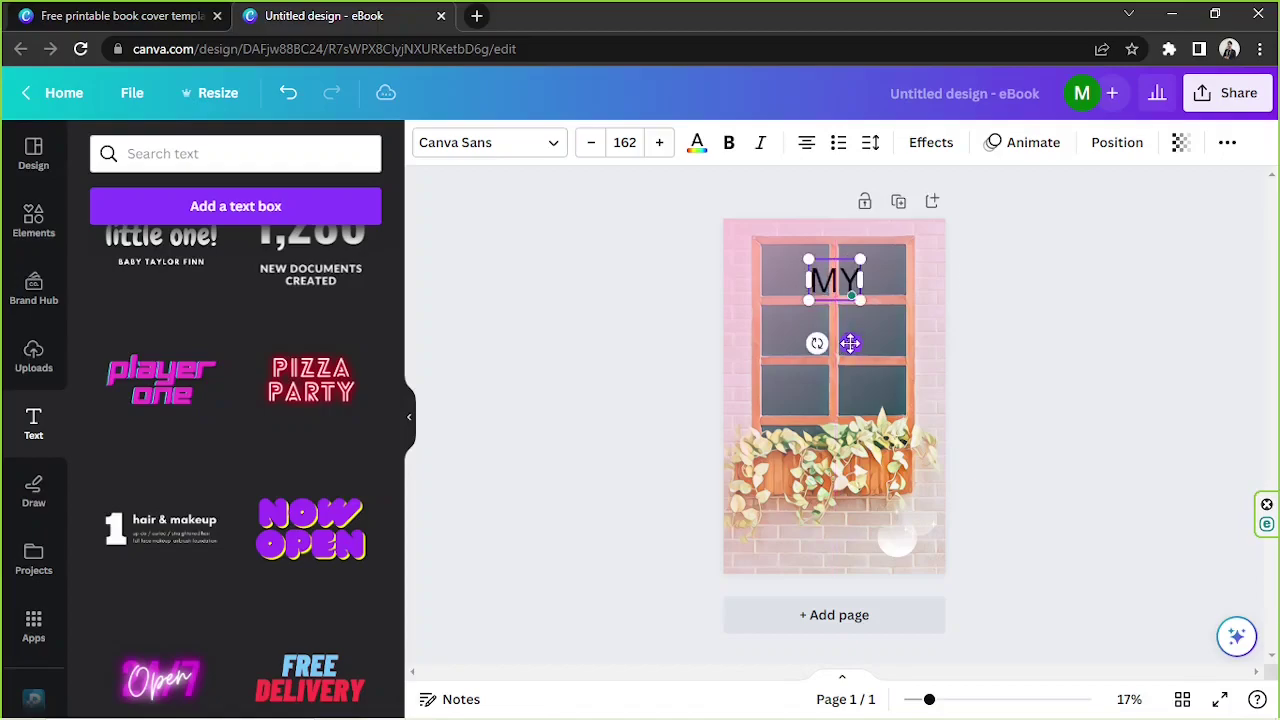
# - Shift the window photo slightly to the right within its crop and apply the crop
pyautogui.doubleClick(941, 556)
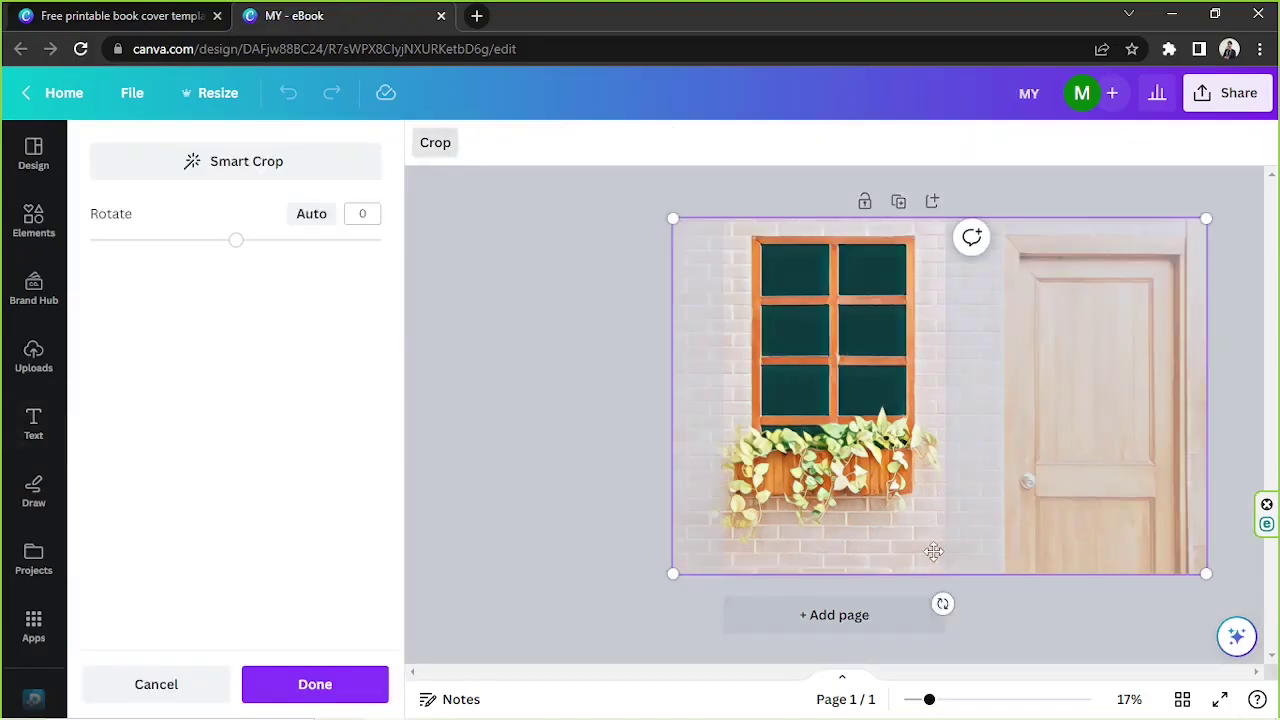
pyautogui.moveTo(946, 551); pyautogui.dragTo(938, 549)
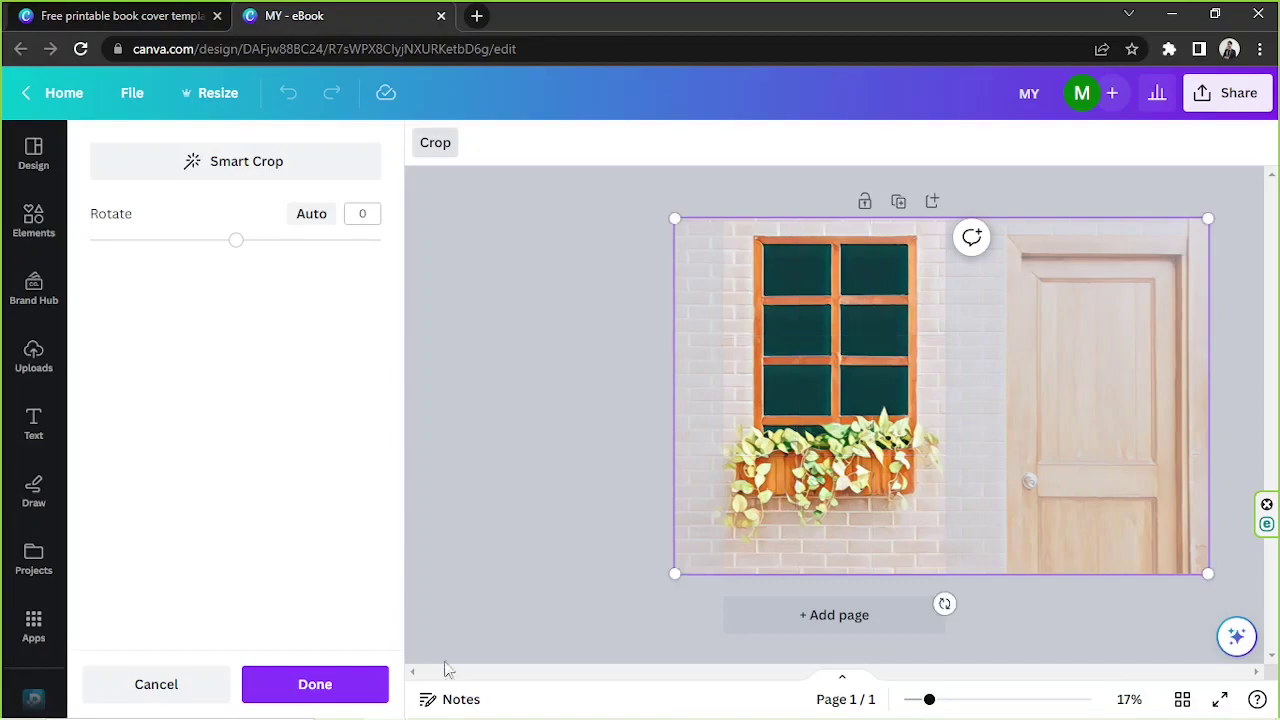
pyautogui.click(364, 700)
pyautogui.click(596, 460)
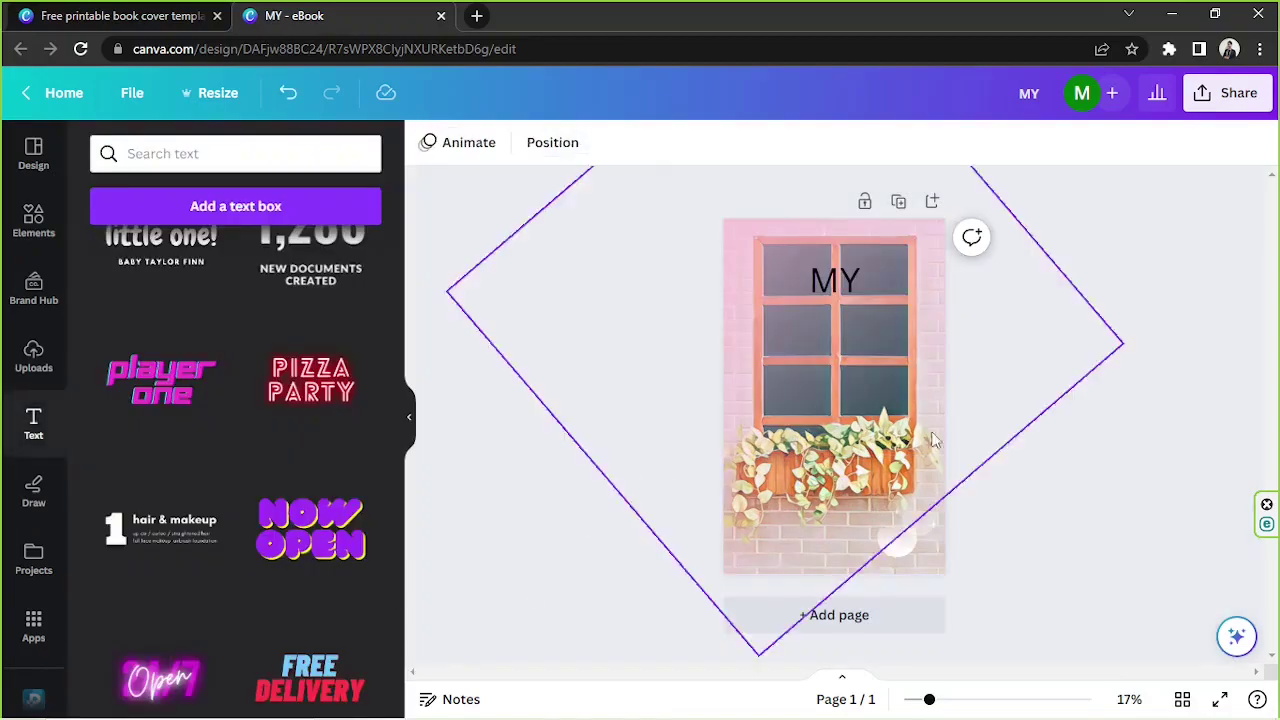
# - Duplicate the "MY" text, place the copy below it and change the copy's wording to "neighbor"
pyautogui.click(848, 279)
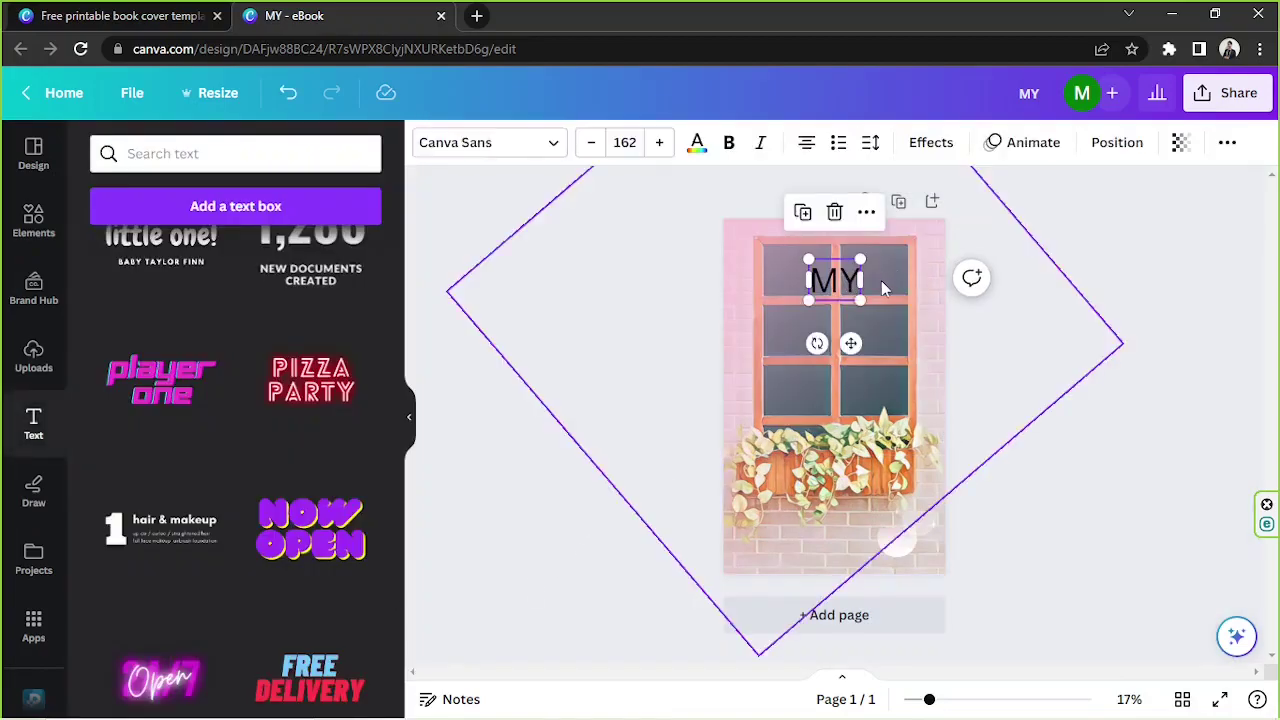
pyautogui.click(803, 212)
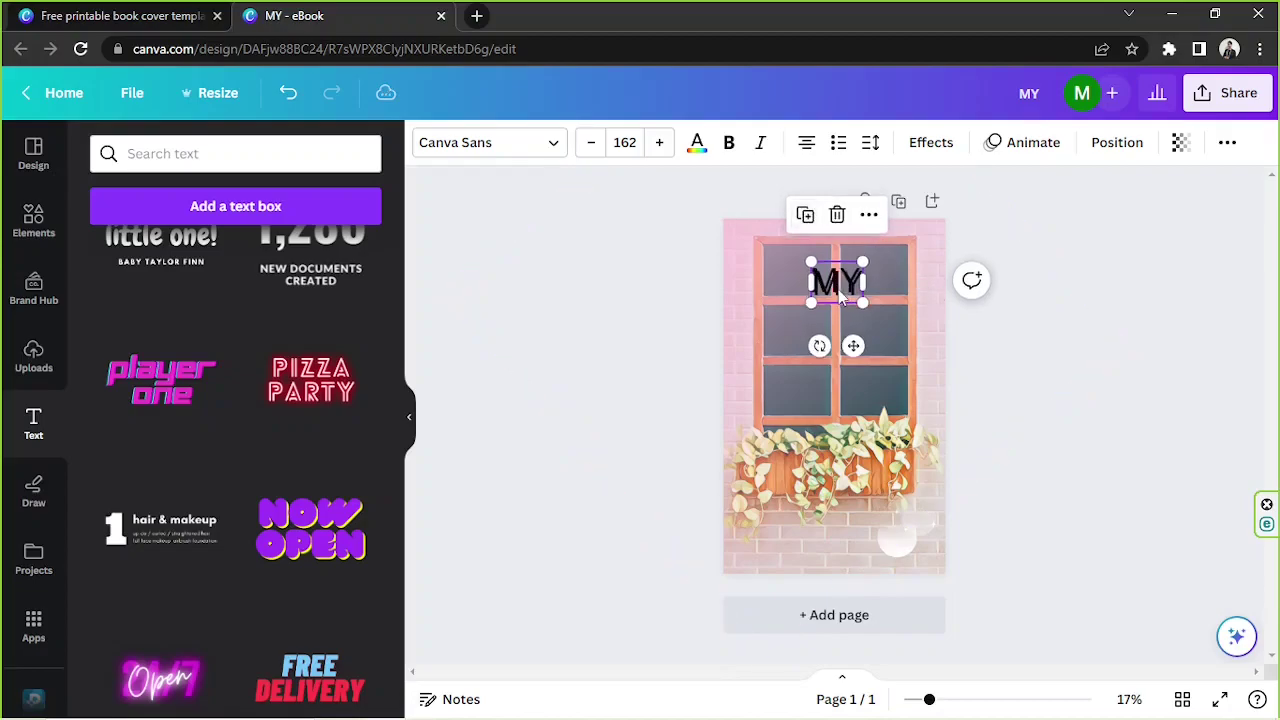
pyautogui.moveTo(838, 289); pyautogui.dragTo(831, 350)
pyautogui.doubleClick(833, 350)
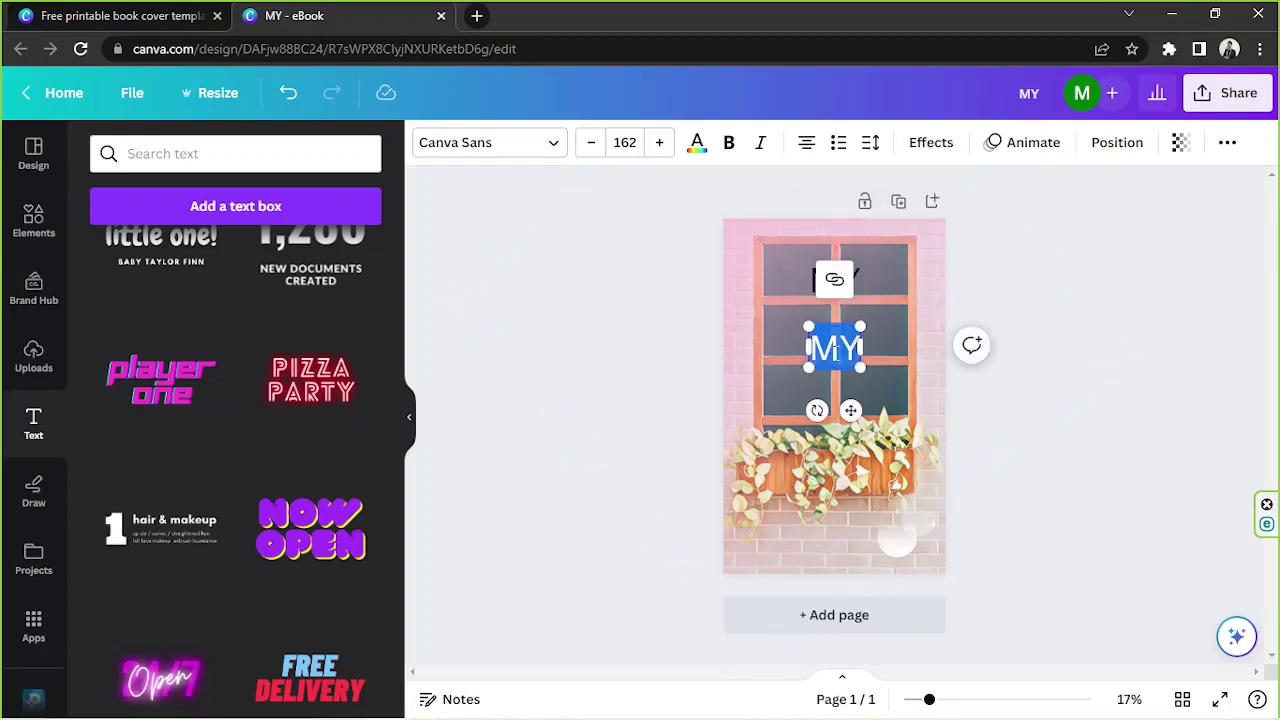
pyautogui.write('NEIGHBOR')
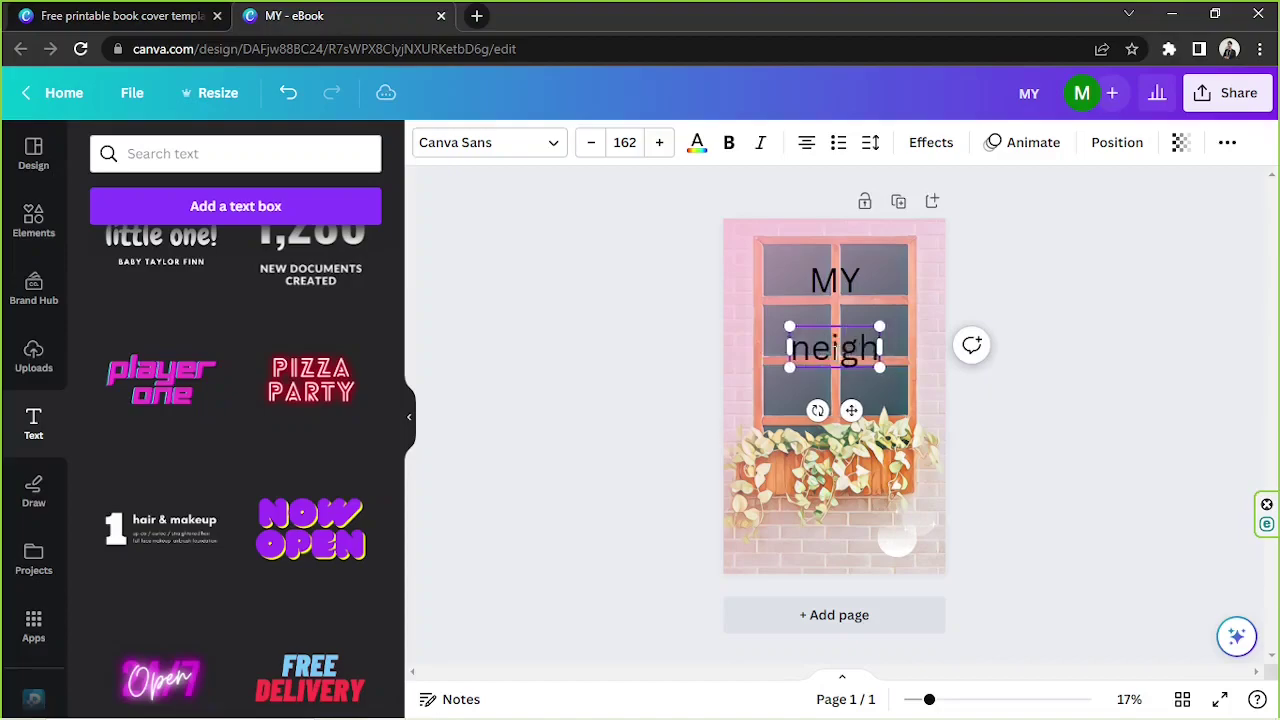
# - Complete the title lines as "THE", "neighbor" and "NEXT DOOR", shrinking "NEXT DOOR" to about size 80.5 centred beneath "neighbor"
pyautogui.doubleClick(808, 355)
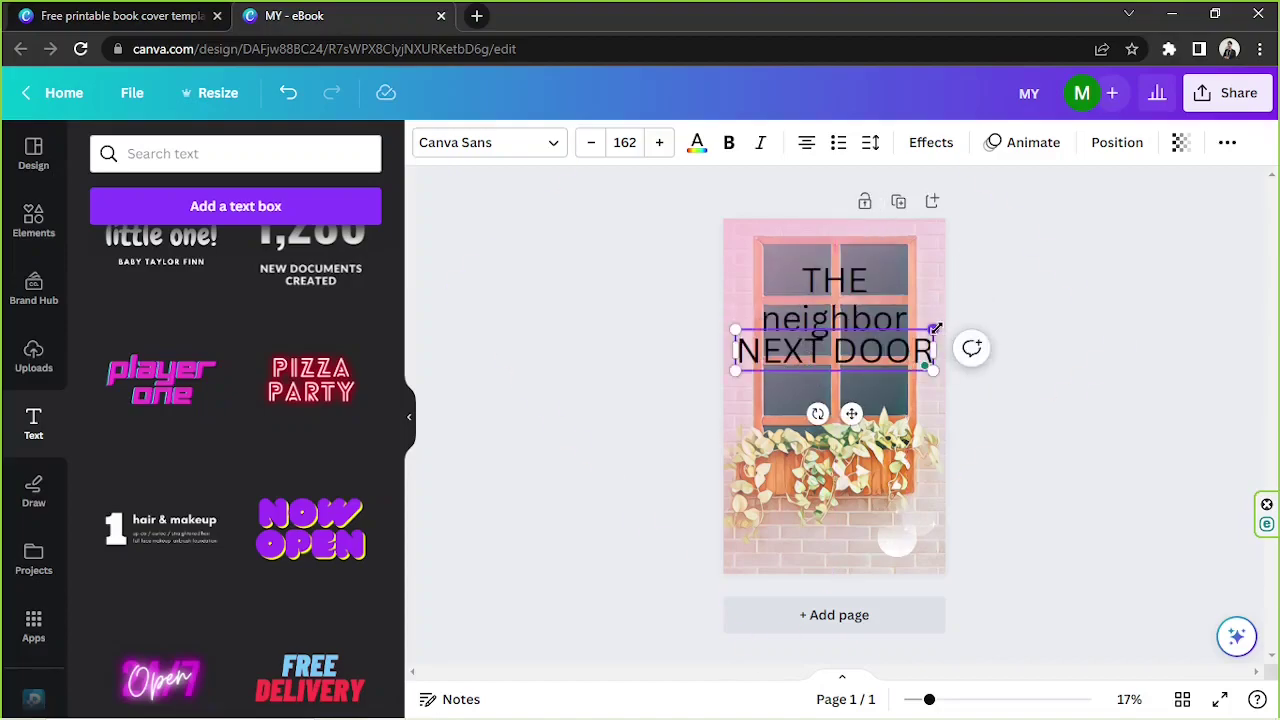
pyautogui.moveTo(937, 332); pyautogui.dragTo(843, 401)
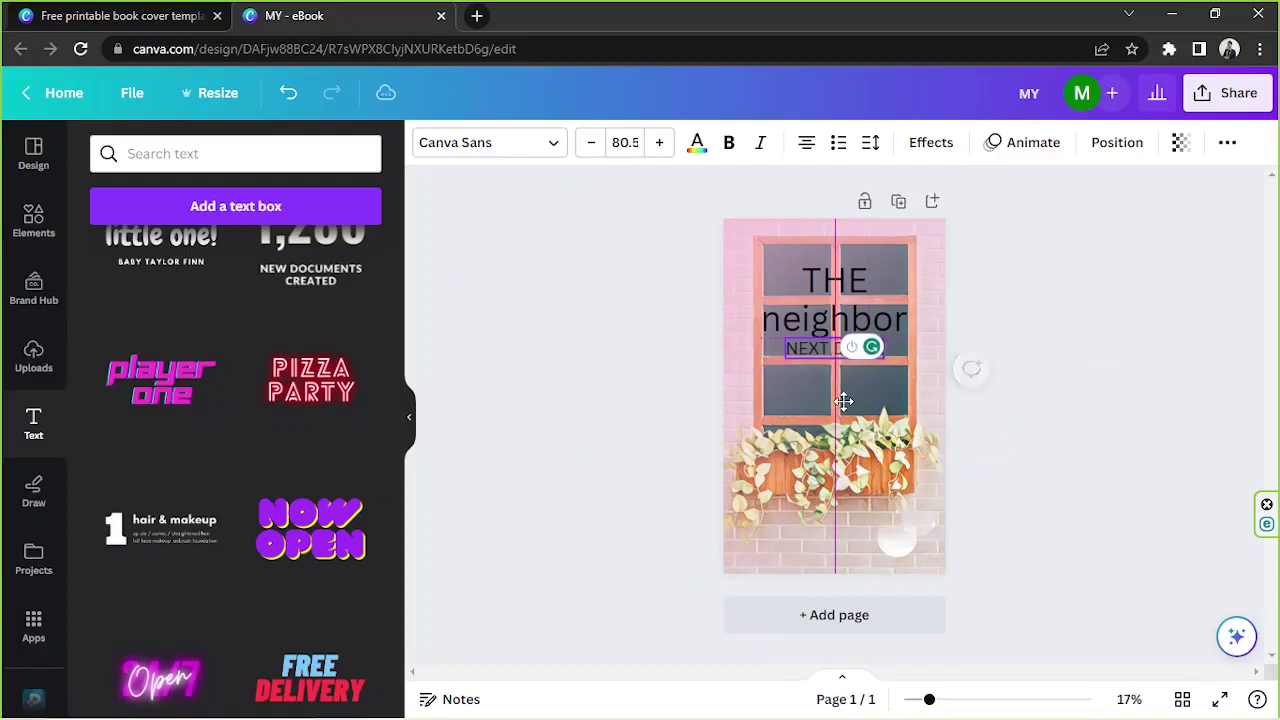
# - Shrink "THE" to about size 81.1 and centre it above "neighbor"
pyautogui.click(1044, 278)
pyautogui.click(821, 295)
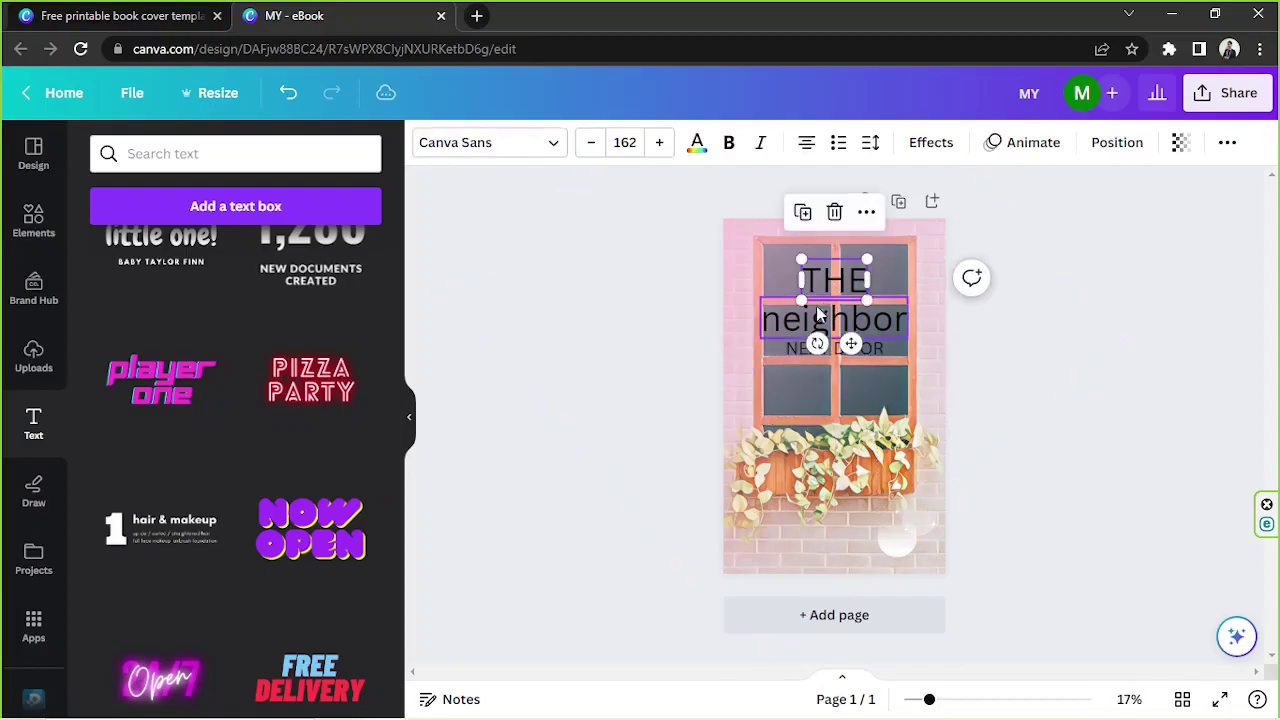
pyautogui.moveTo(858, 264); pyautogui.dragTo(832, 280)
pyautogui.moveTo(834, 343); pyautogui.dragTo(849, 313)
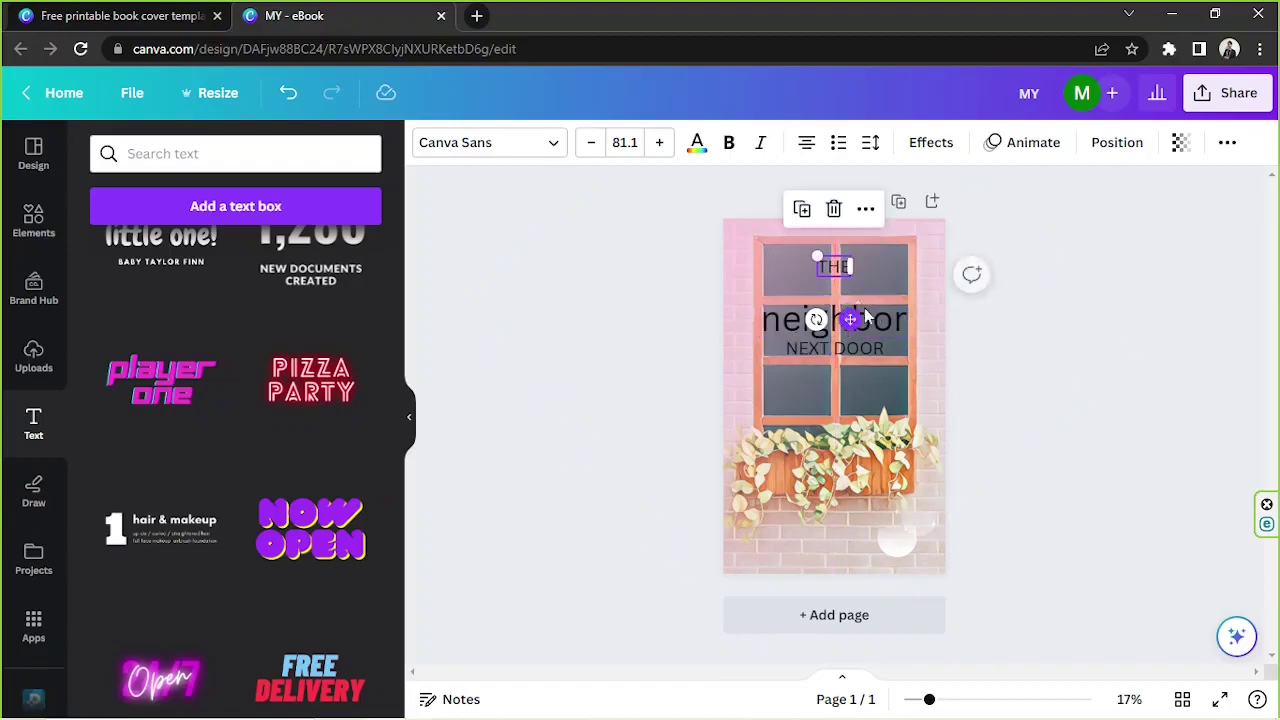
pyautogui.moveTo(817, 255); pyautogui.dragTo(817, 251)
pyautogui.click(829, 268)
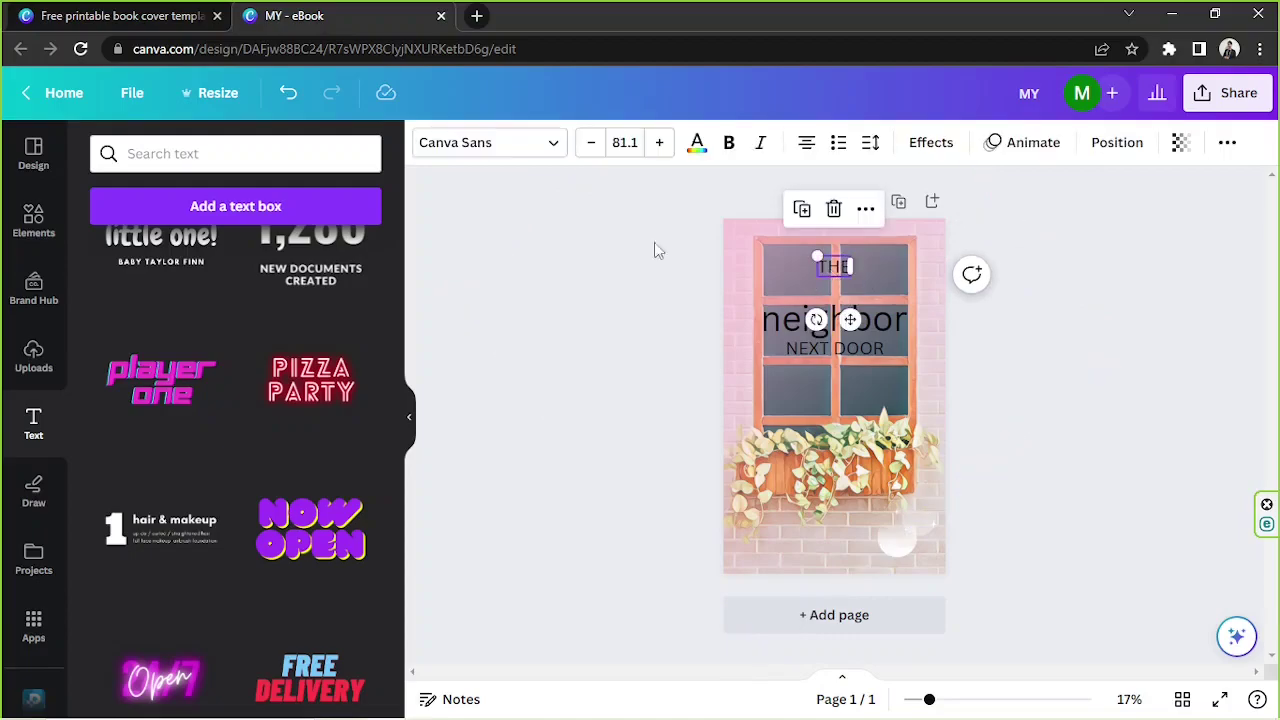
# - Filter the fonts by Handwriting and apply the Dekko font to "THE" and "NEXT DOOR"
pyautogui.click(517, 148)
pyautogui.scroll(-5, 277, 339)
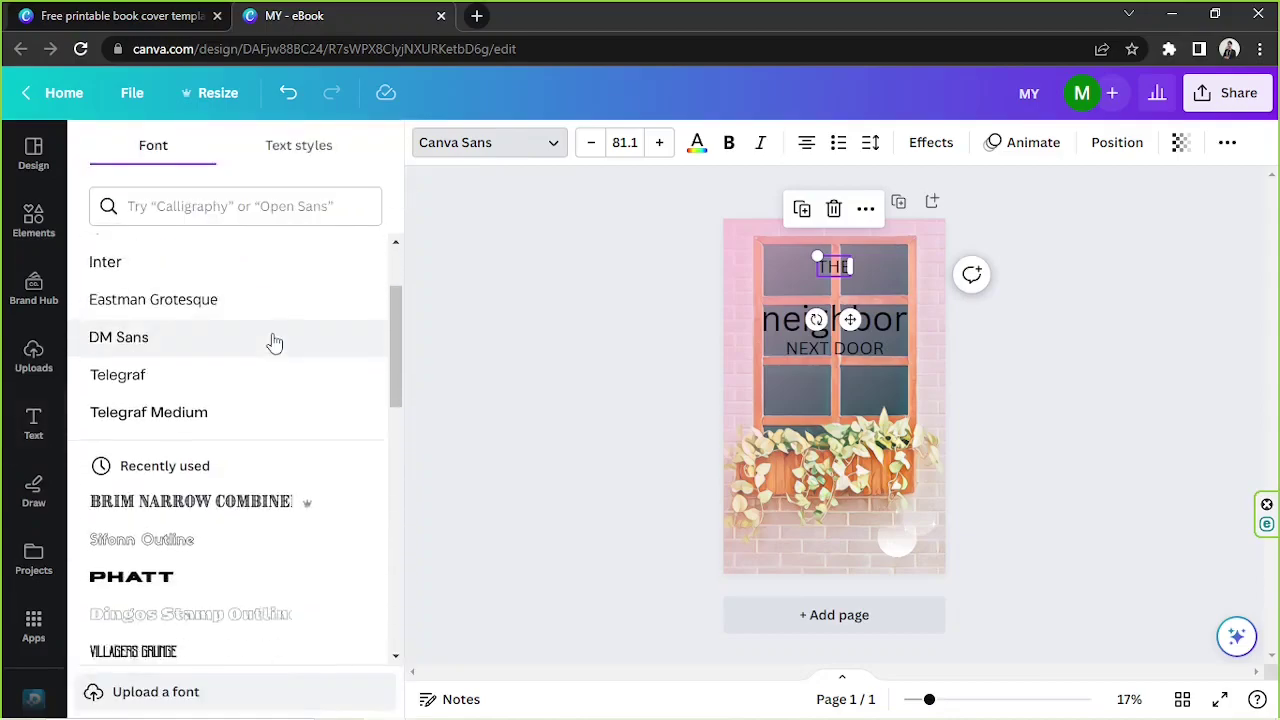
pyautogui.scroll(-1, 272, 340)
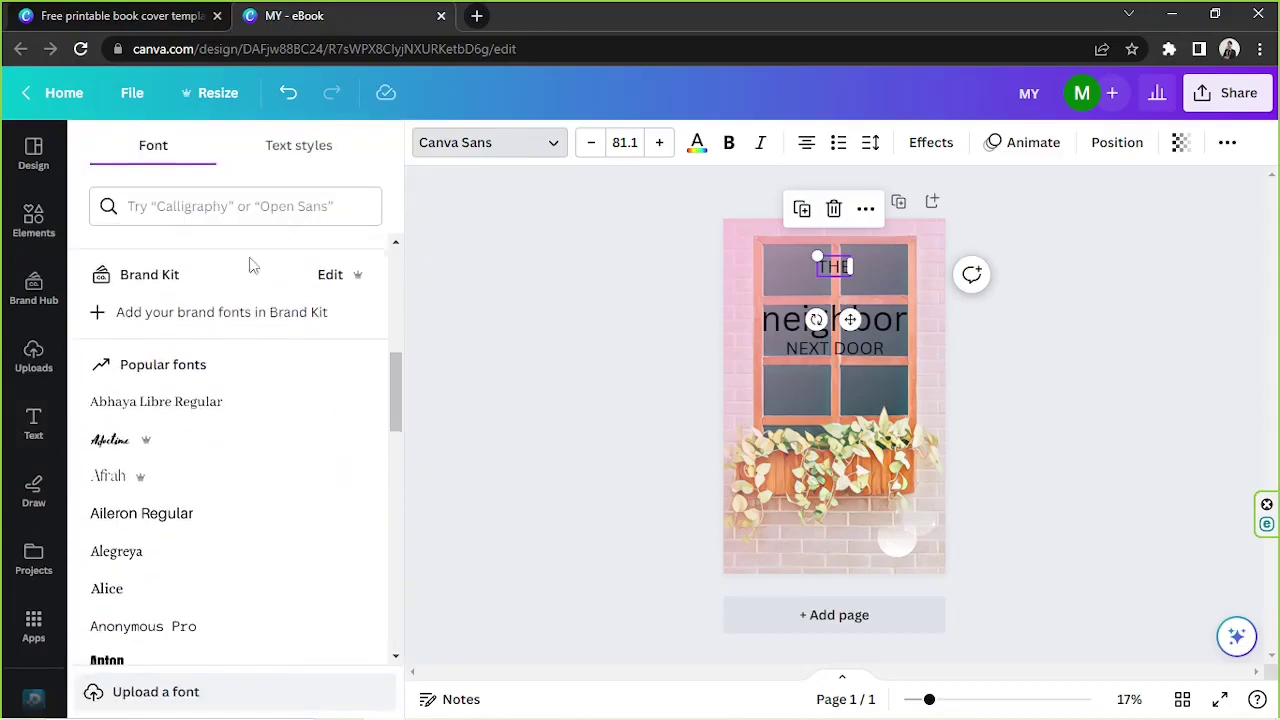
pyautogui.click(262, 207)
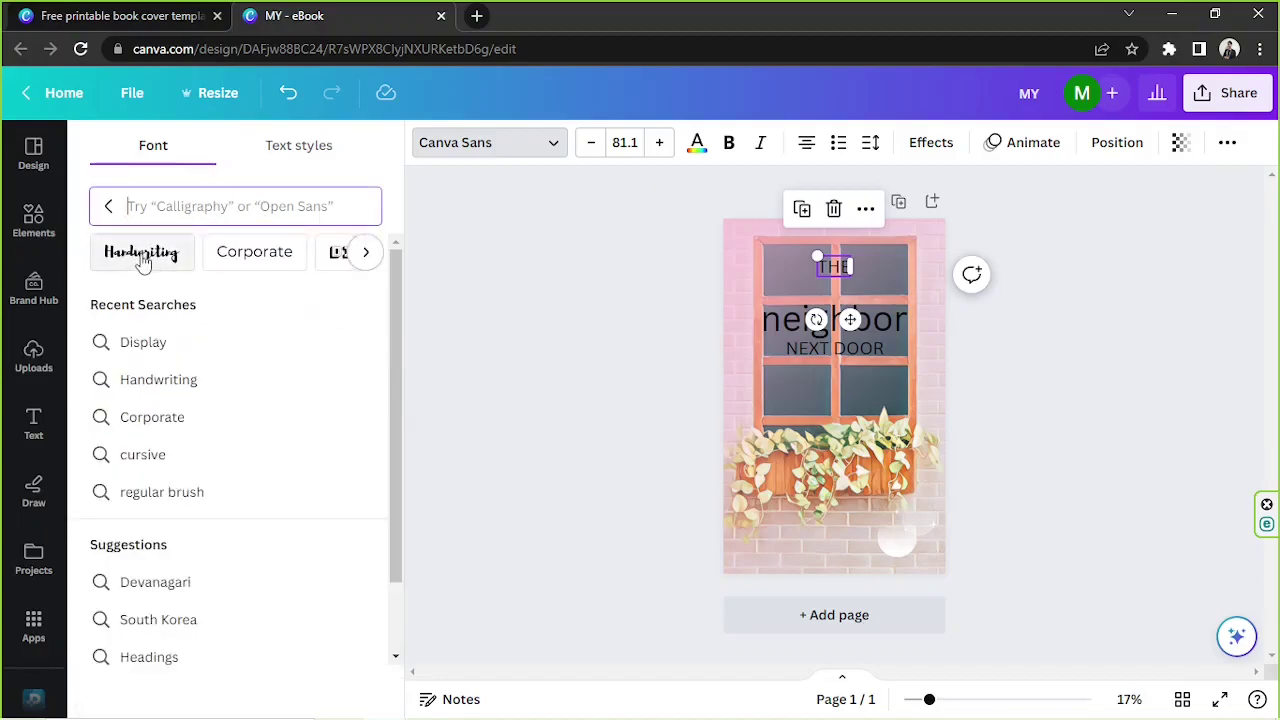
pyautogui.click(141, 252)
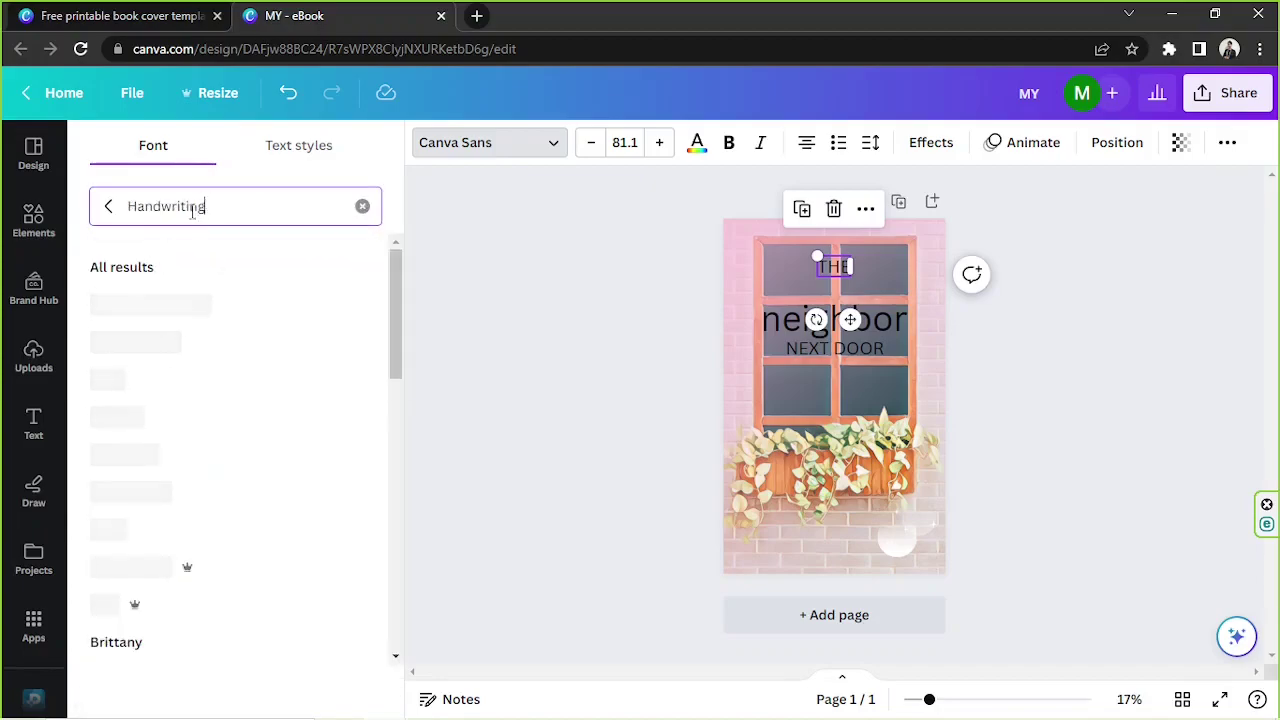
pyautogui.click(269, 351)
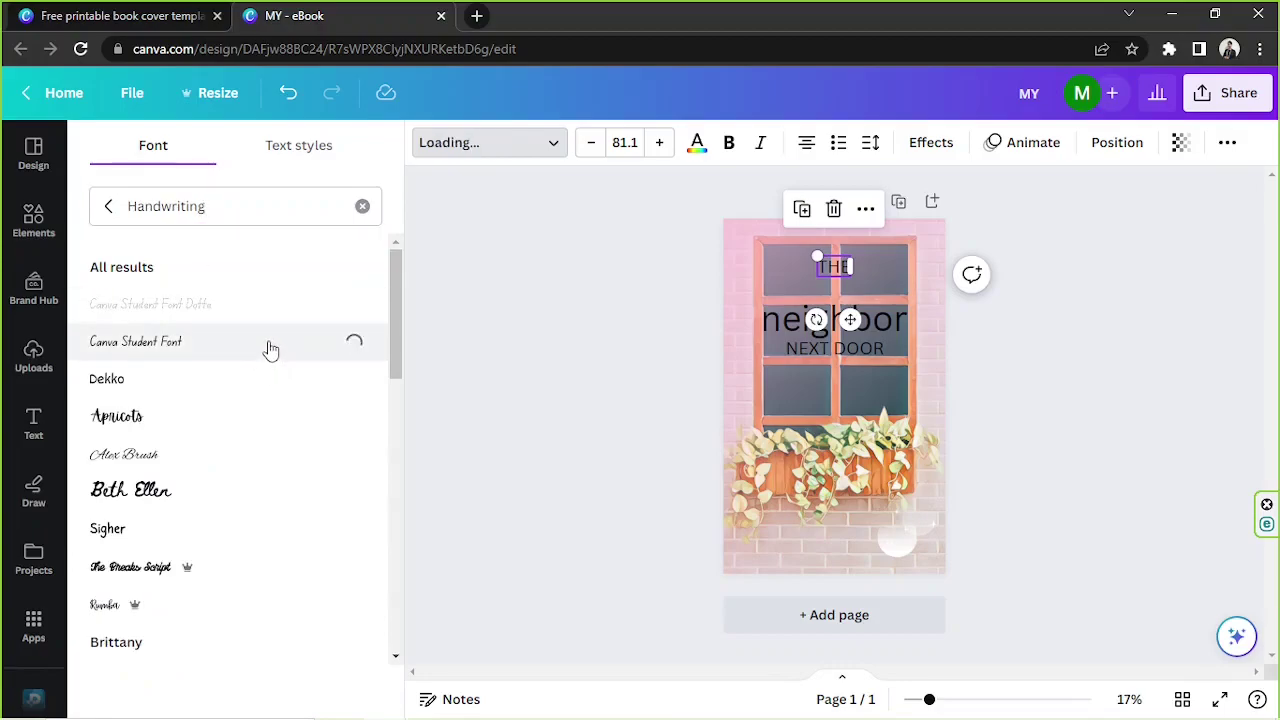
pyautogui.click(240, 381)
# - Search the fonts for "CURSIVE", set "neighbor" in Le Jour Script, enlarge it to about size 218 and move it up between the other lines
pyautogui.scroll(-3, 177, 391)
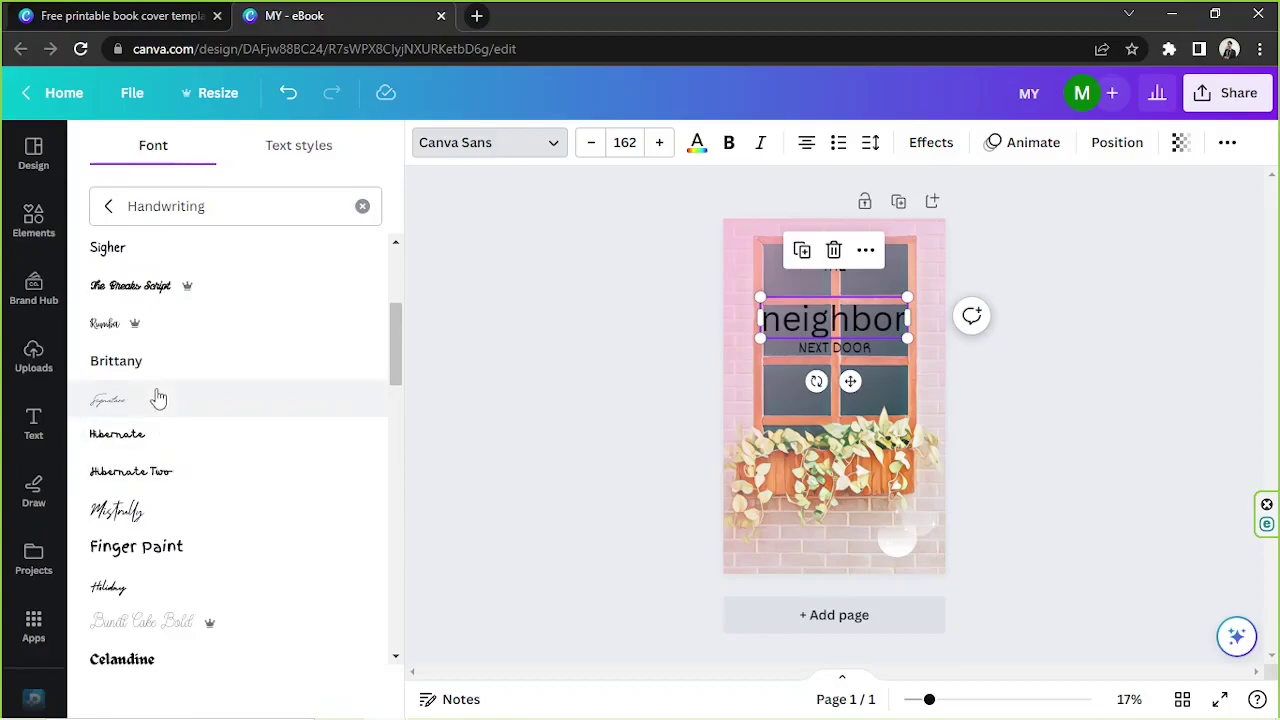
pyautogui.doubleClick(209, 205)
pyautogui.write('CURSIVE')
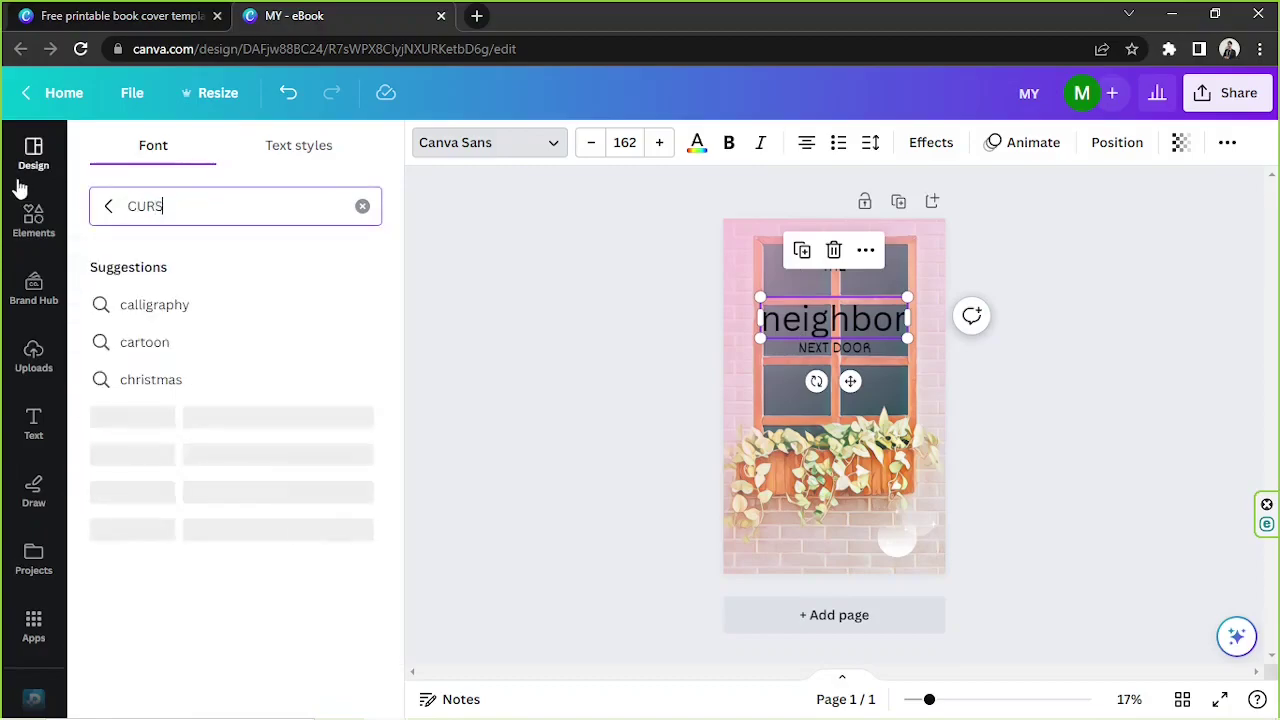
pyautogui.click(160, 431)
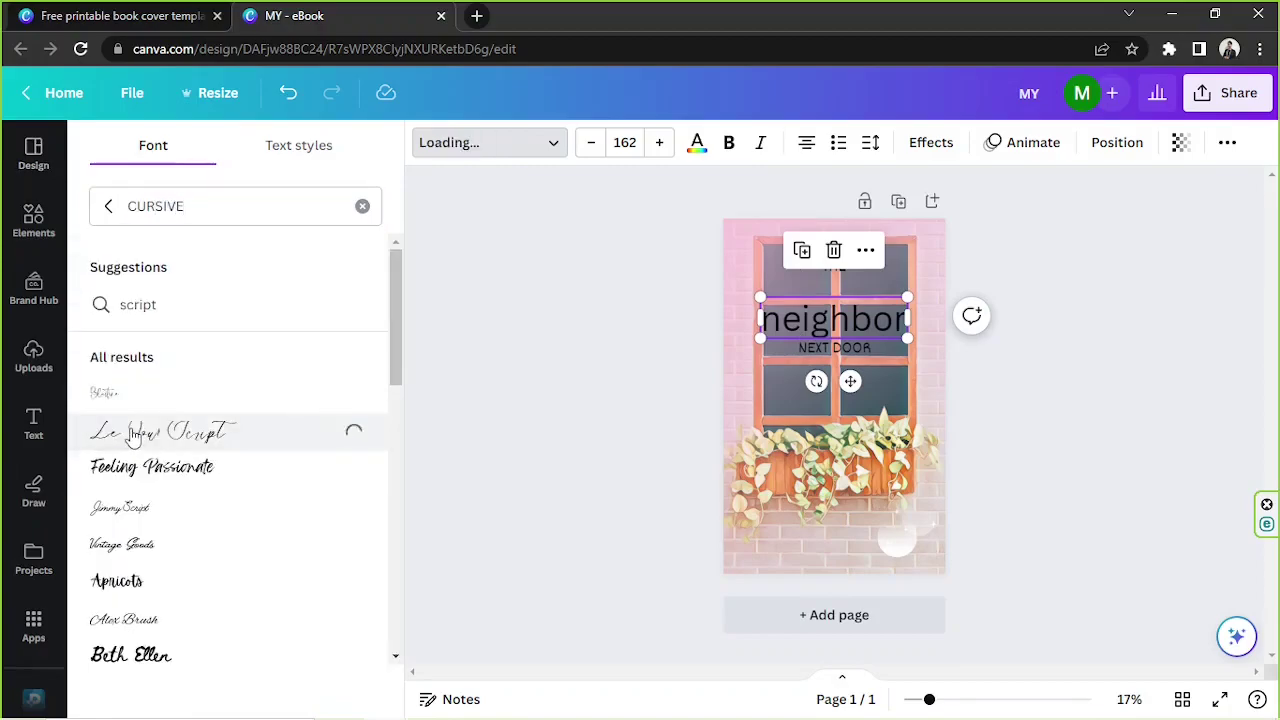
pyautogui.moveTo(908, 252); pyautogui.dragTo(960, 251)
pyautogui.moveTo(849, 374); pyautogui.dragTo(845, 363)
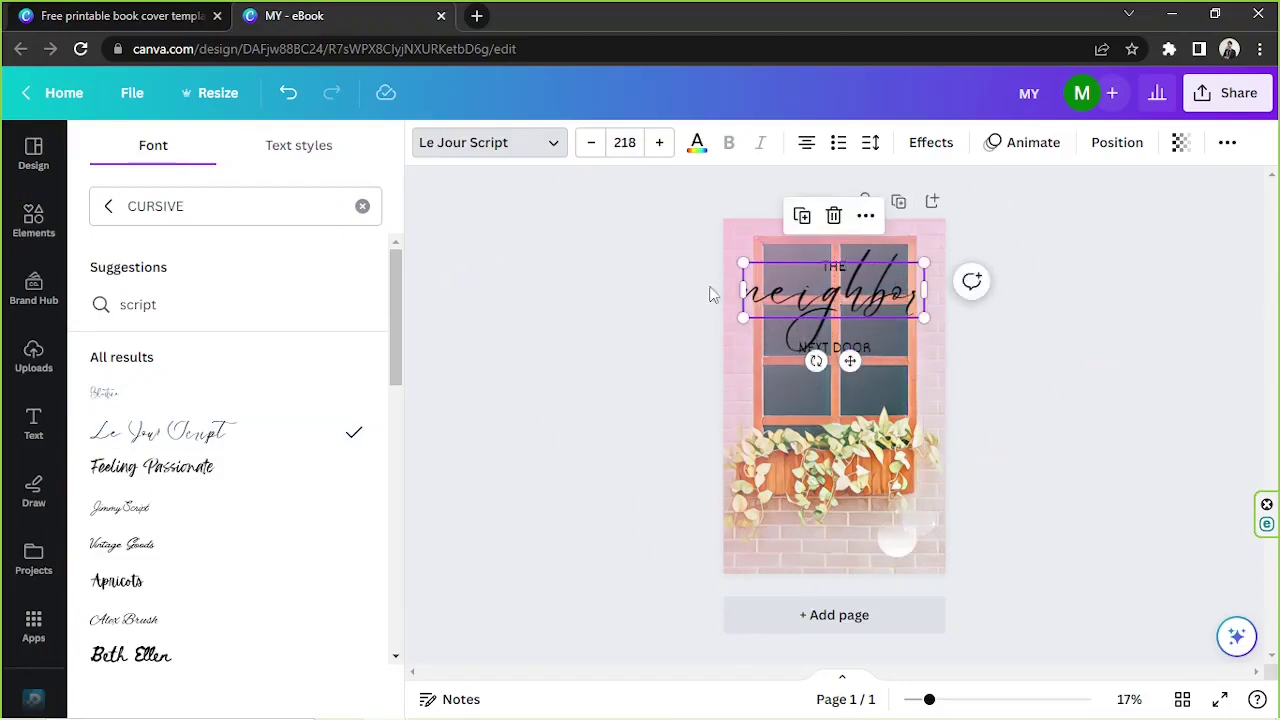
# - Recolour the "neighbor" text to white
pyautogui.click(697, 143)
pyautogui.click(261, 256)
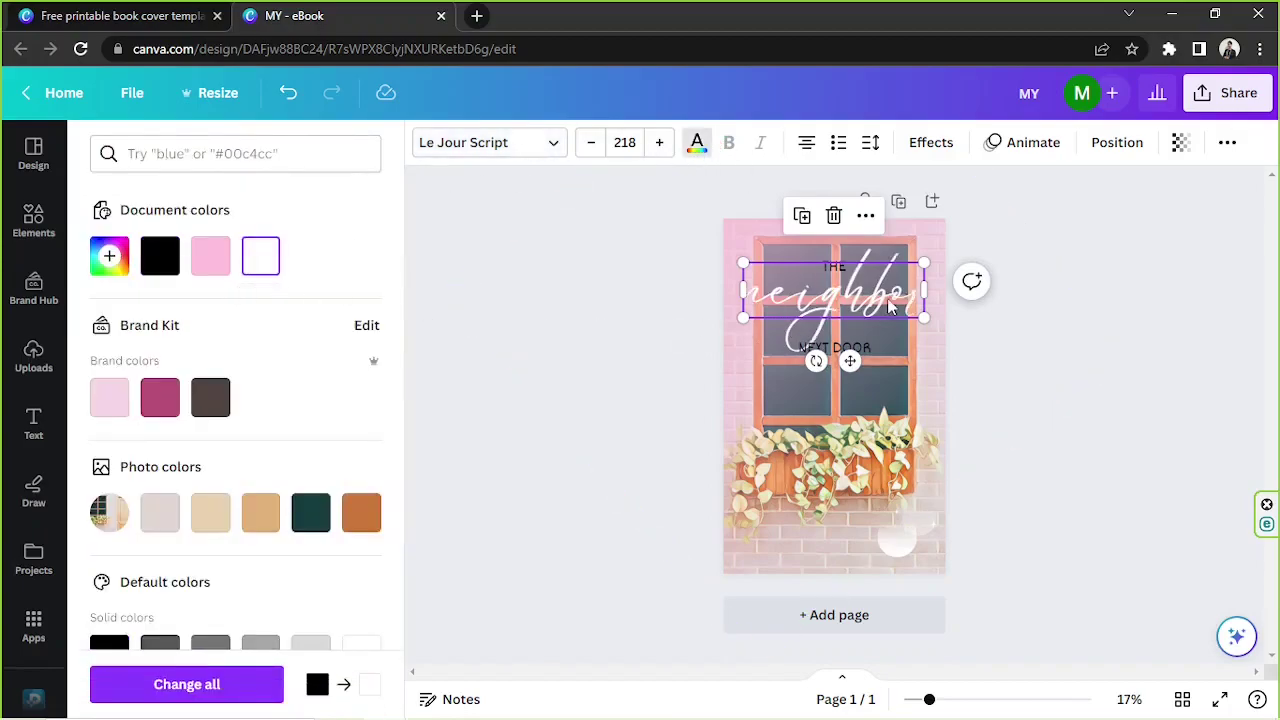
pyautogui.click(1032, 301)
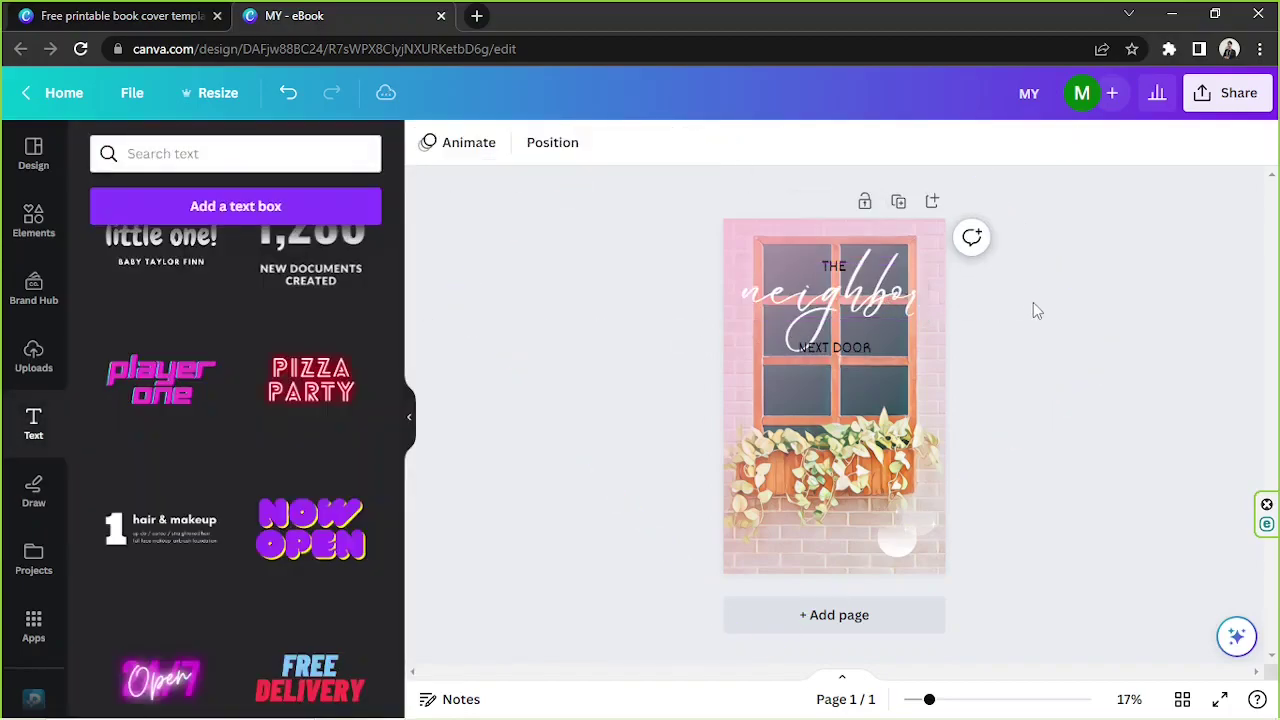
# - Apply the Shadow effect to the "neighbor" text and set the shadow colour to black
pyautogui.click(884, 304)
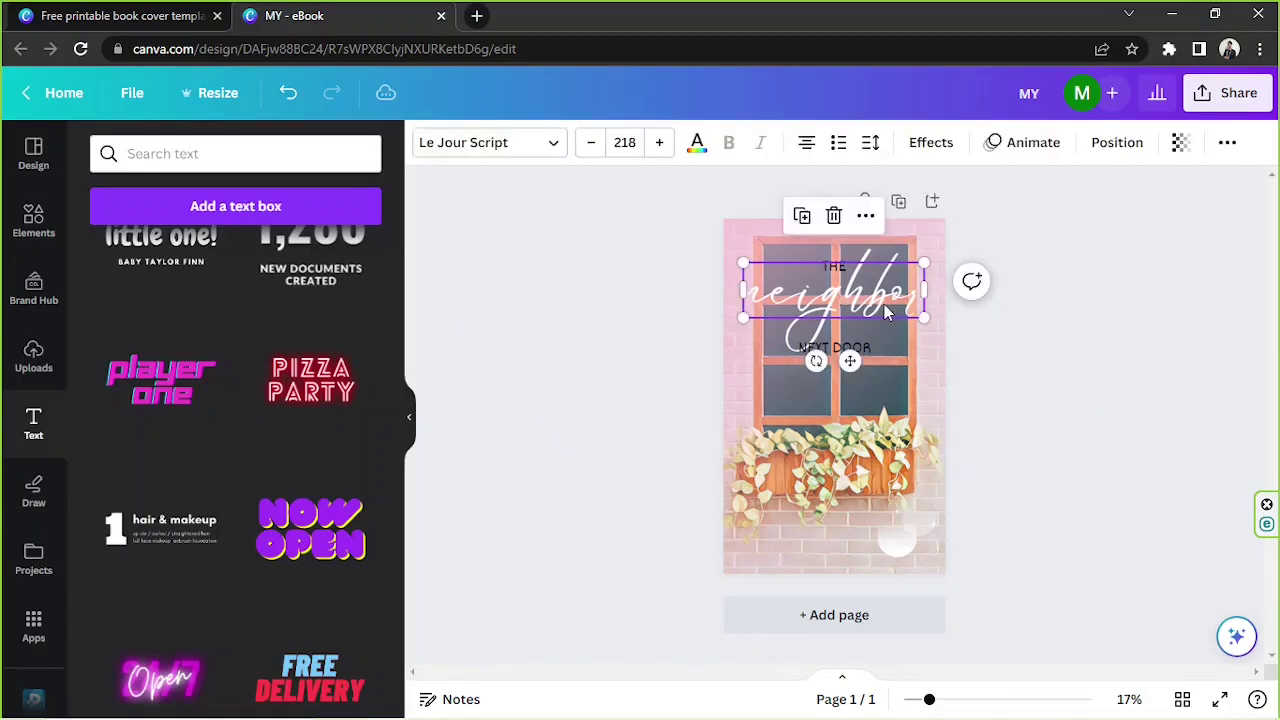
pyautogui.click(930, 158)
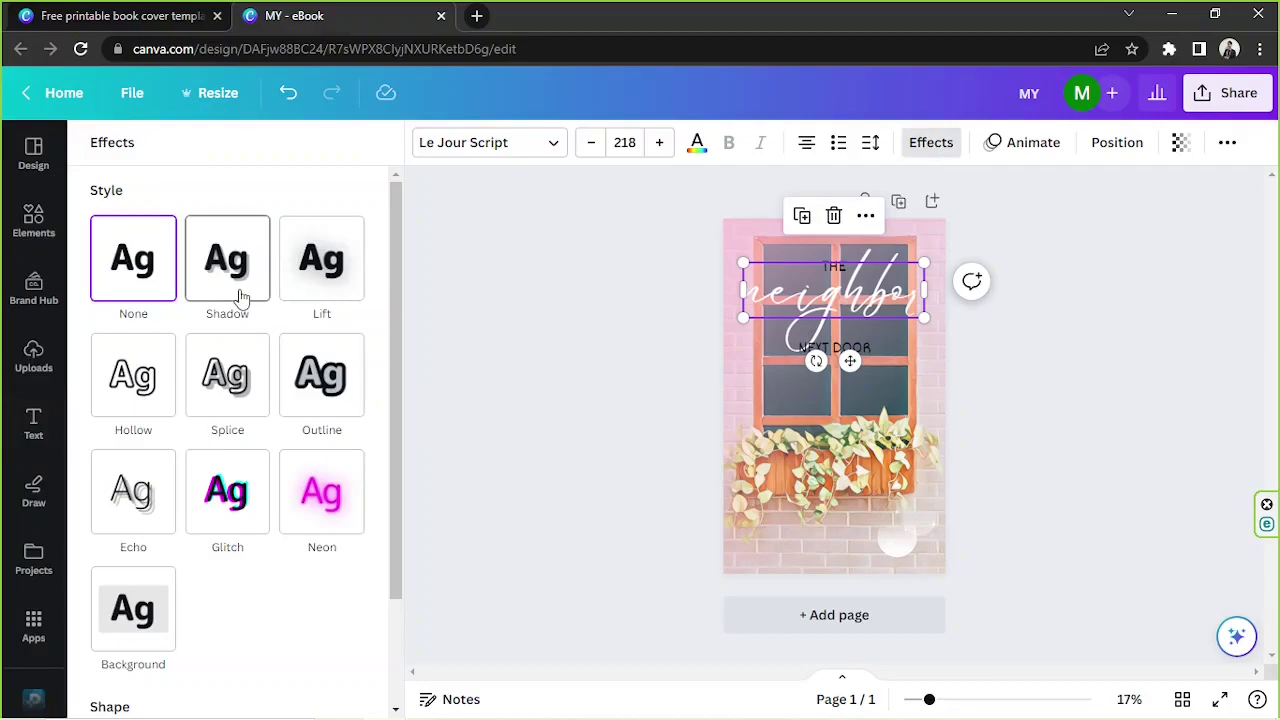
pyautogui.click(228, 262)
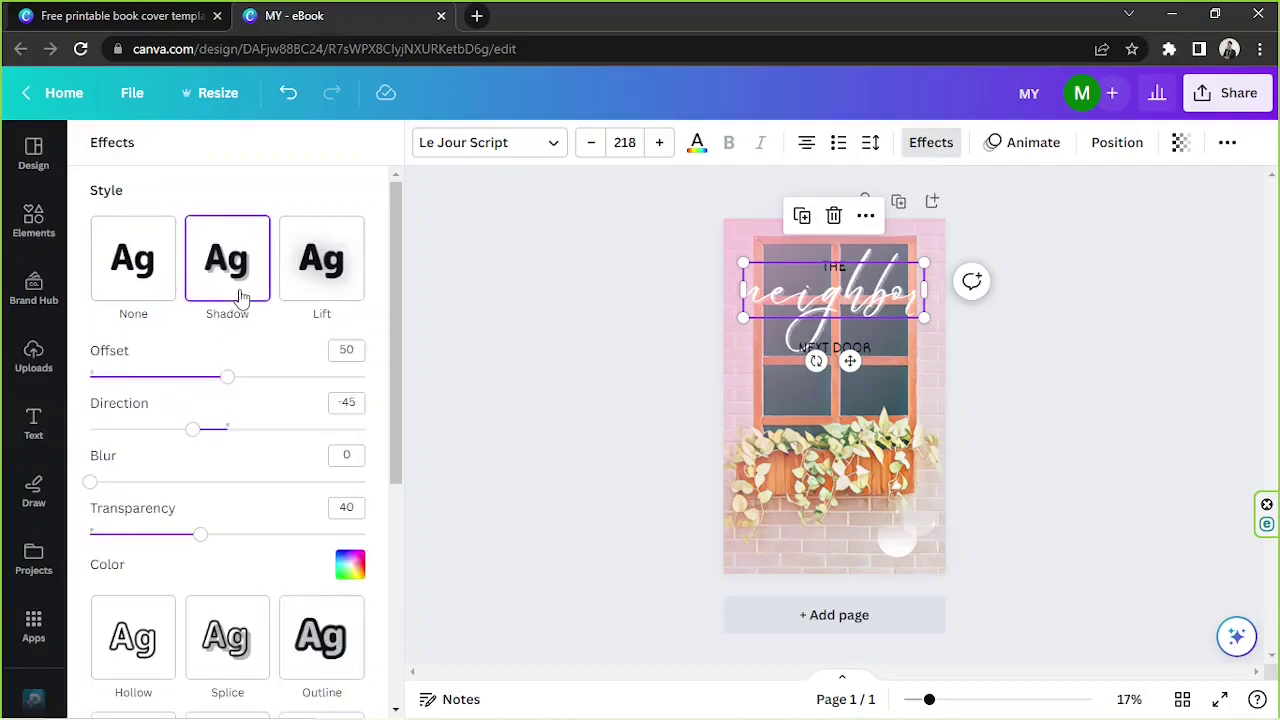
pyautogui.click(347, 570)
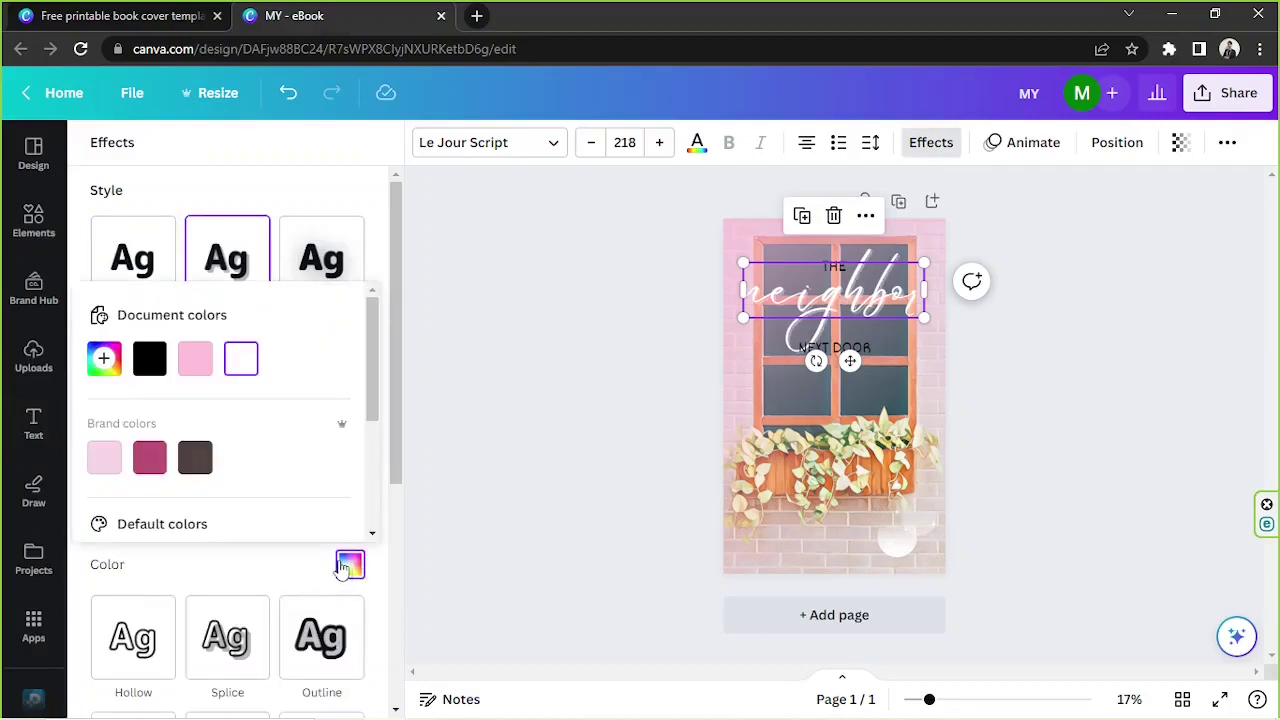
pyautogui.click(148, 364)
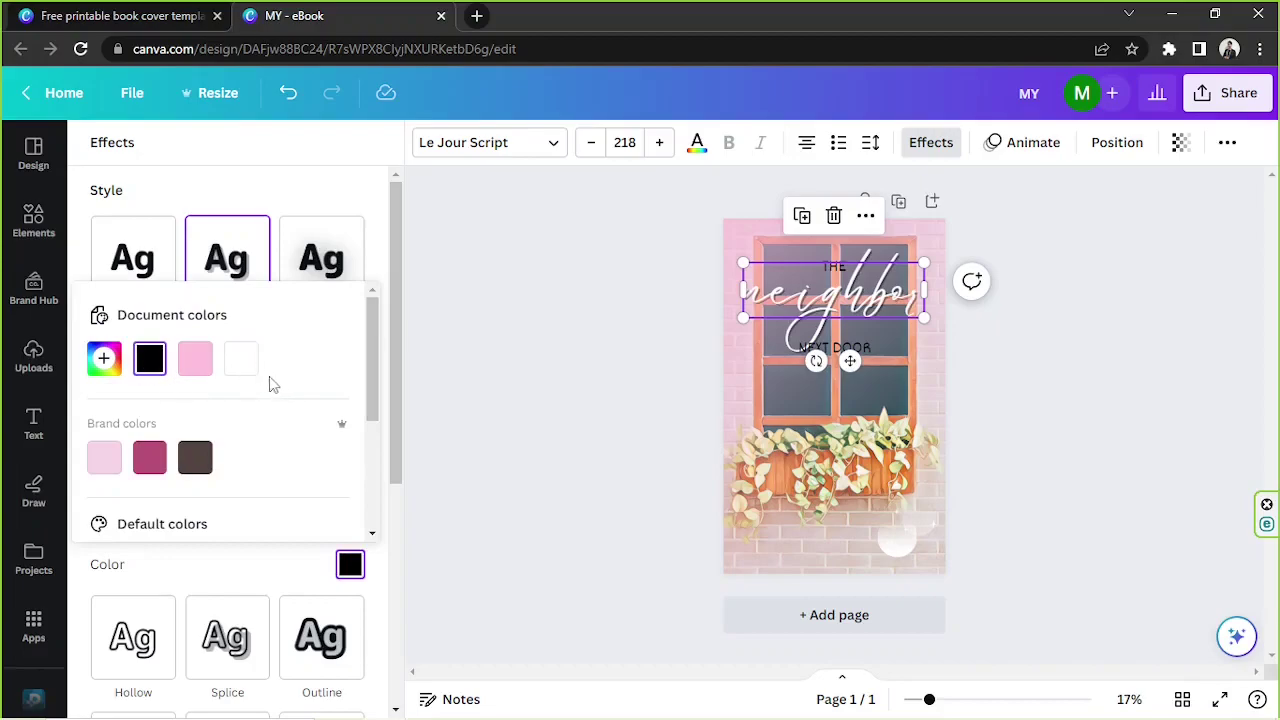
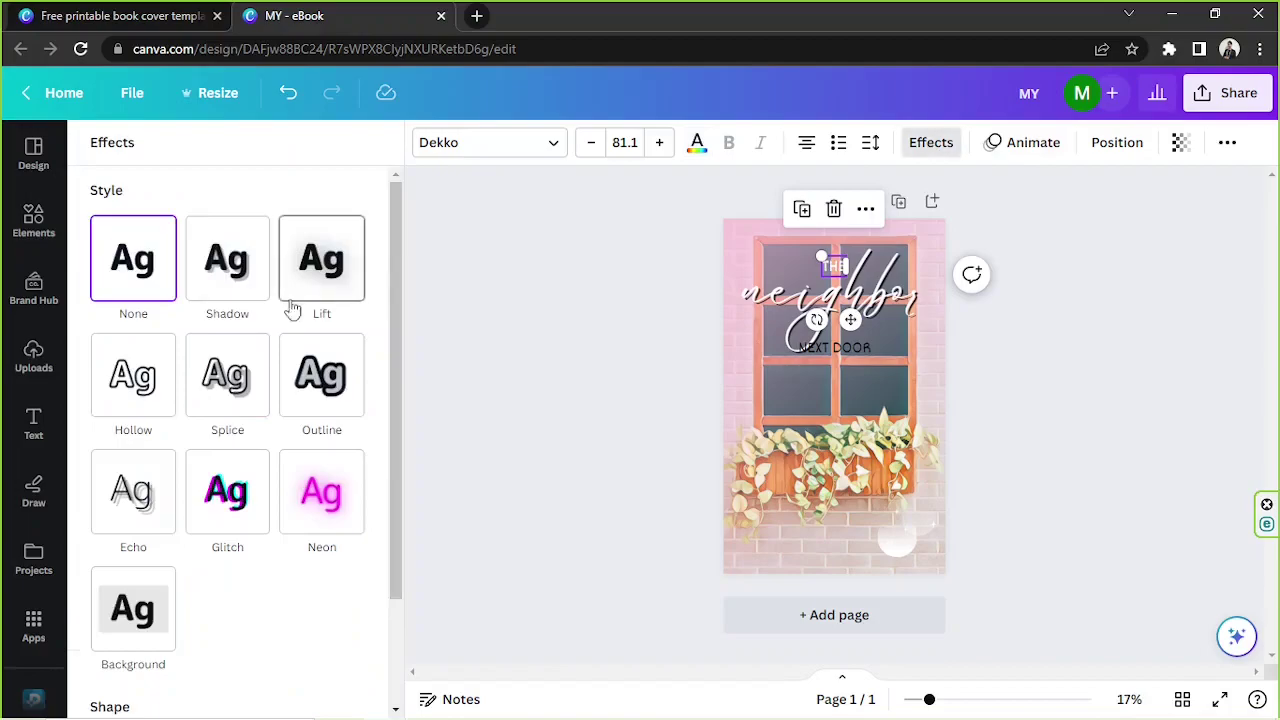
# - Apply the Outline effect to "THE" and copy its style onto "NEXT DOOR"
pyautogui.click(306, 403)
pyautogui.click(843, 347)
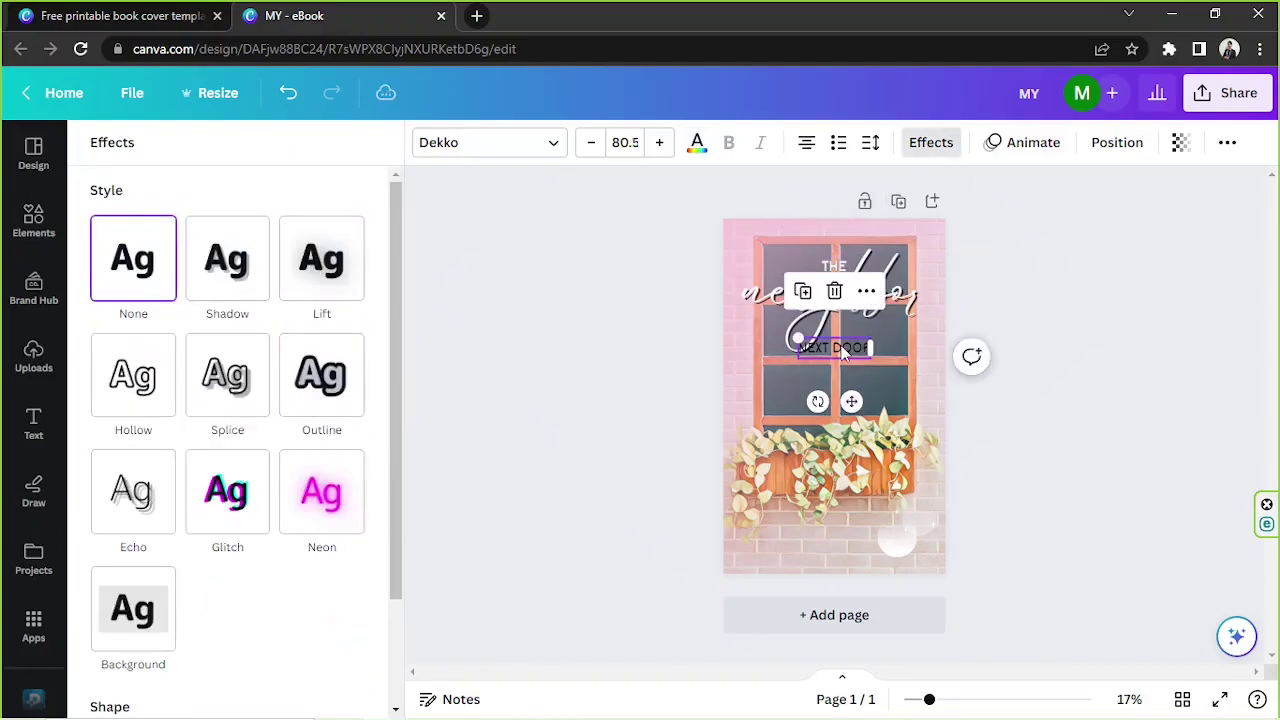
pyautogui.click(838, 267)
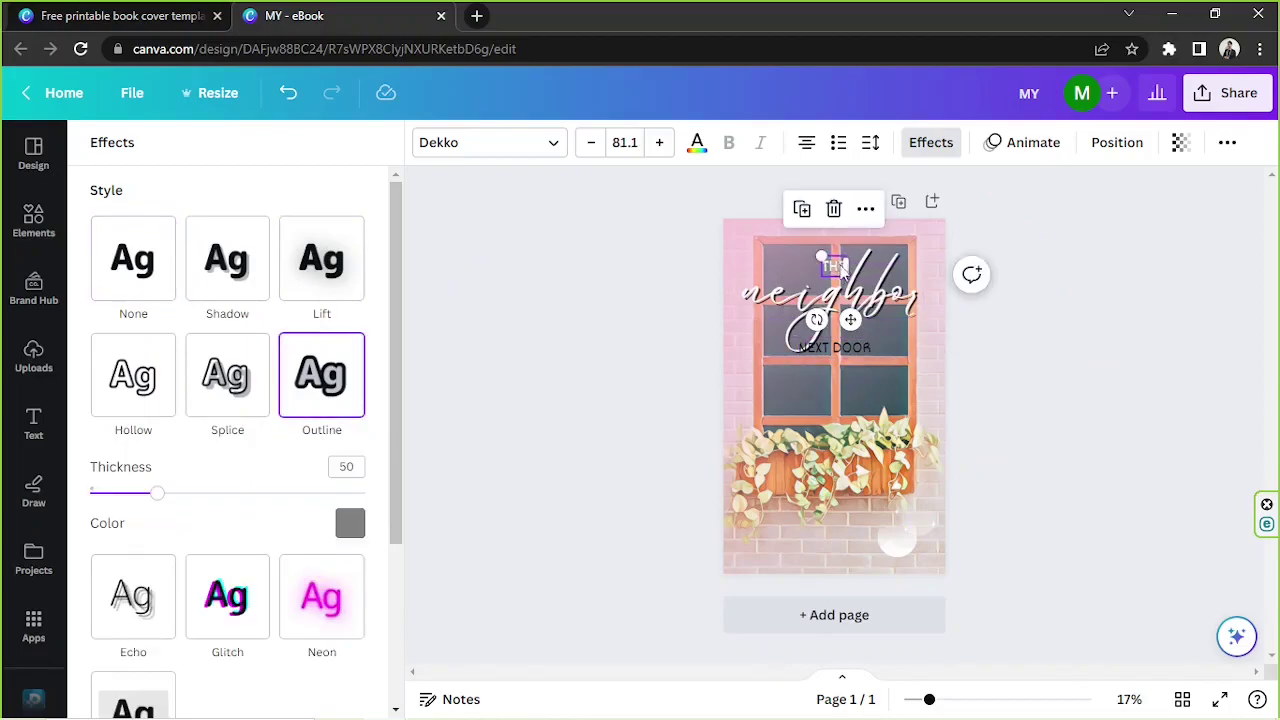
pyautogui.click(866, 208)
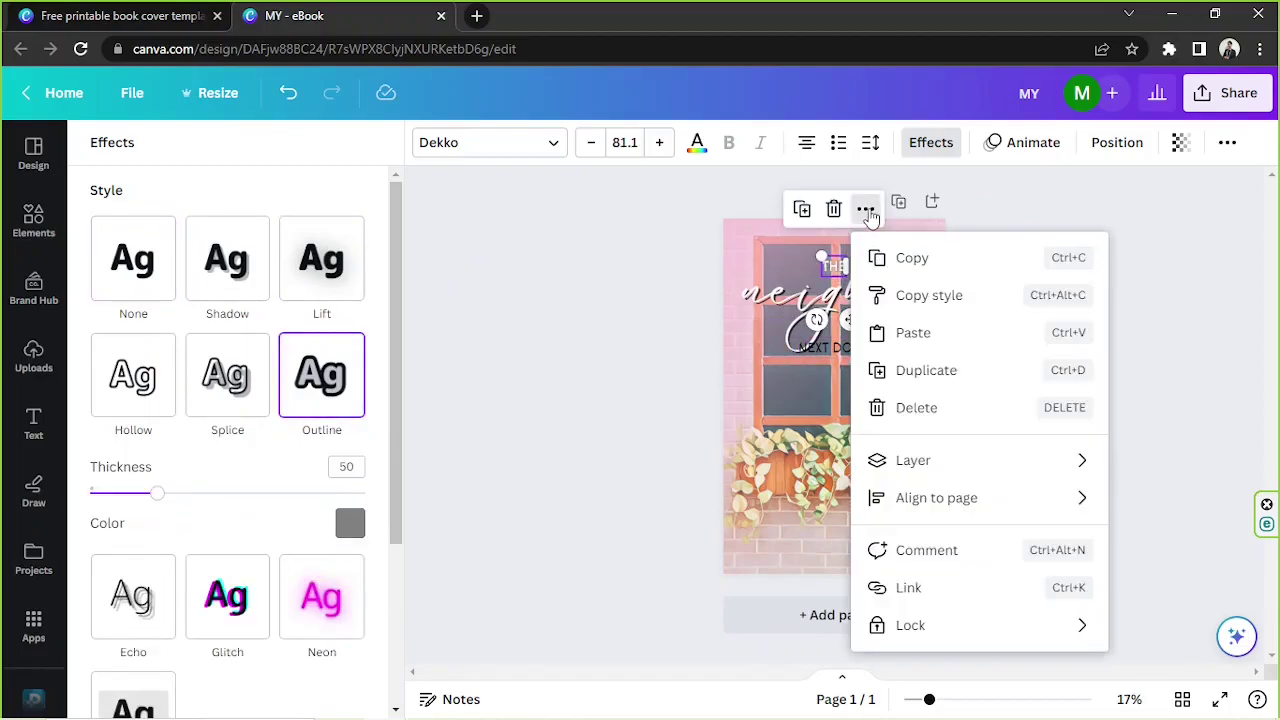
pyautogui.click(912, 296)
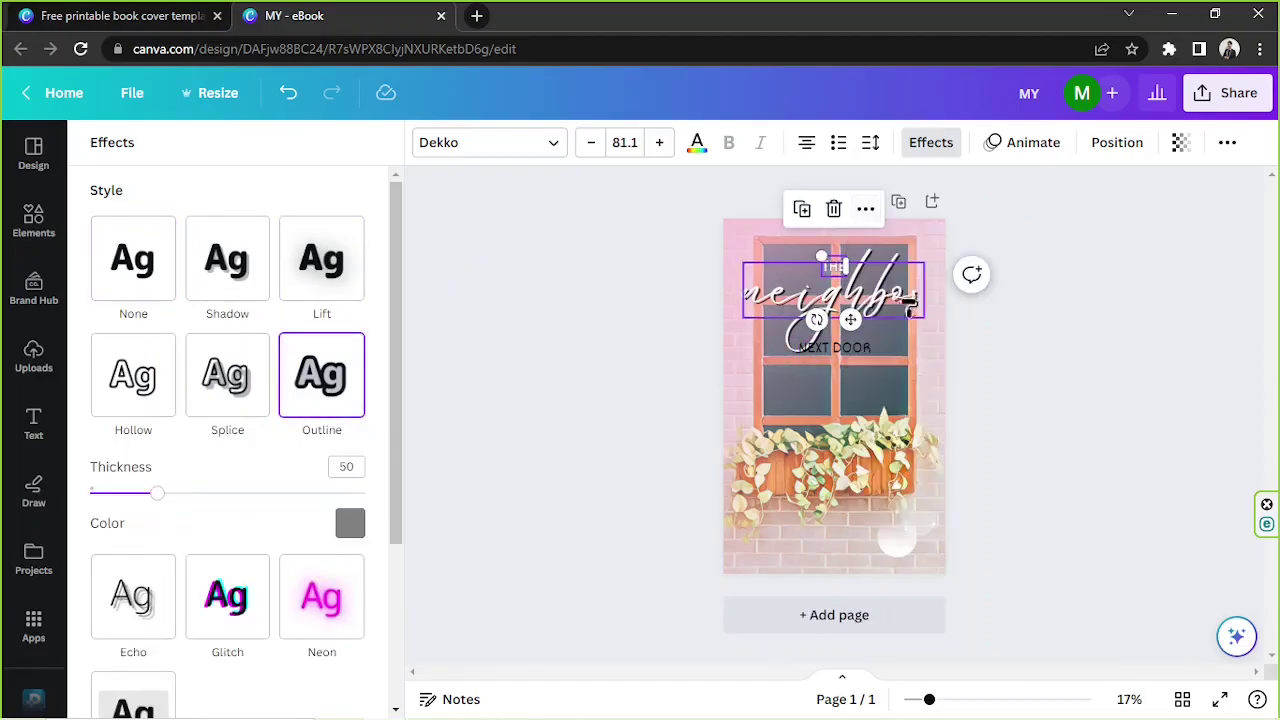
pyautogui.click(847, 352)
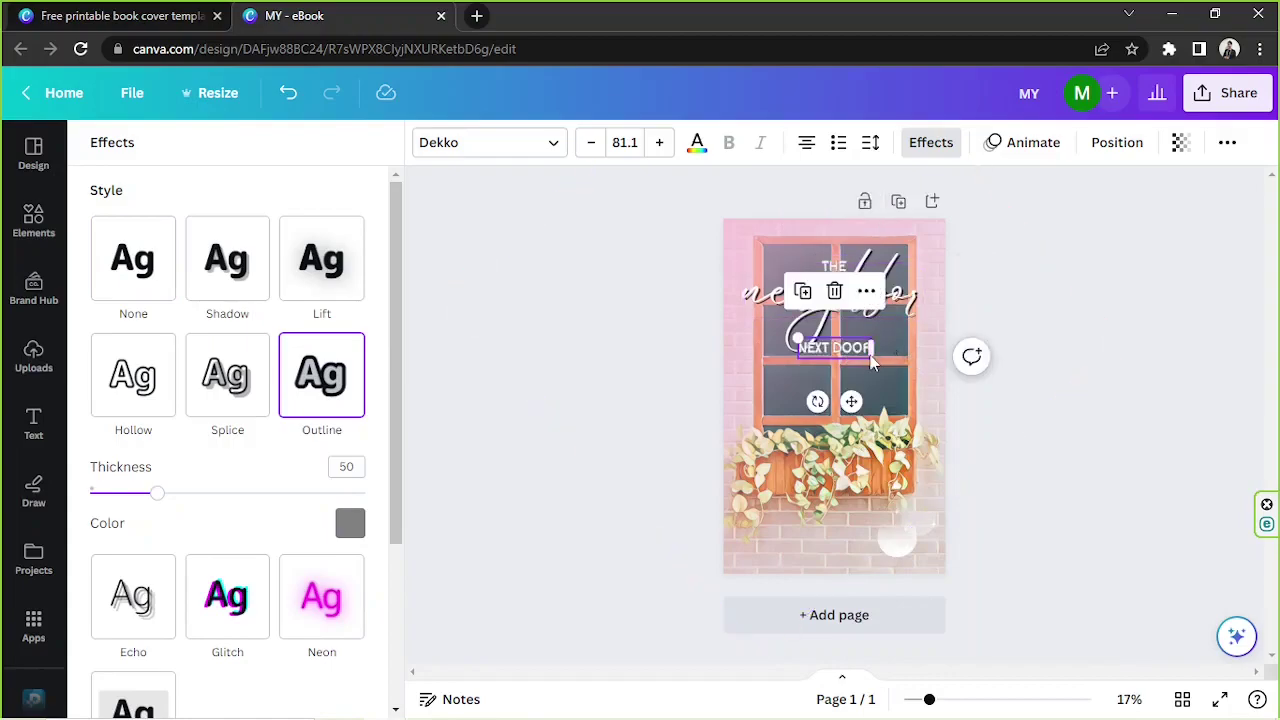
# - Enlarge "NEXT DOOR" to about size 127 and set its outline colour to black
pyautogui.moveTo(800, 338); pyautogui.dragTo(756, 327)
pyautogui.click(350, 523)
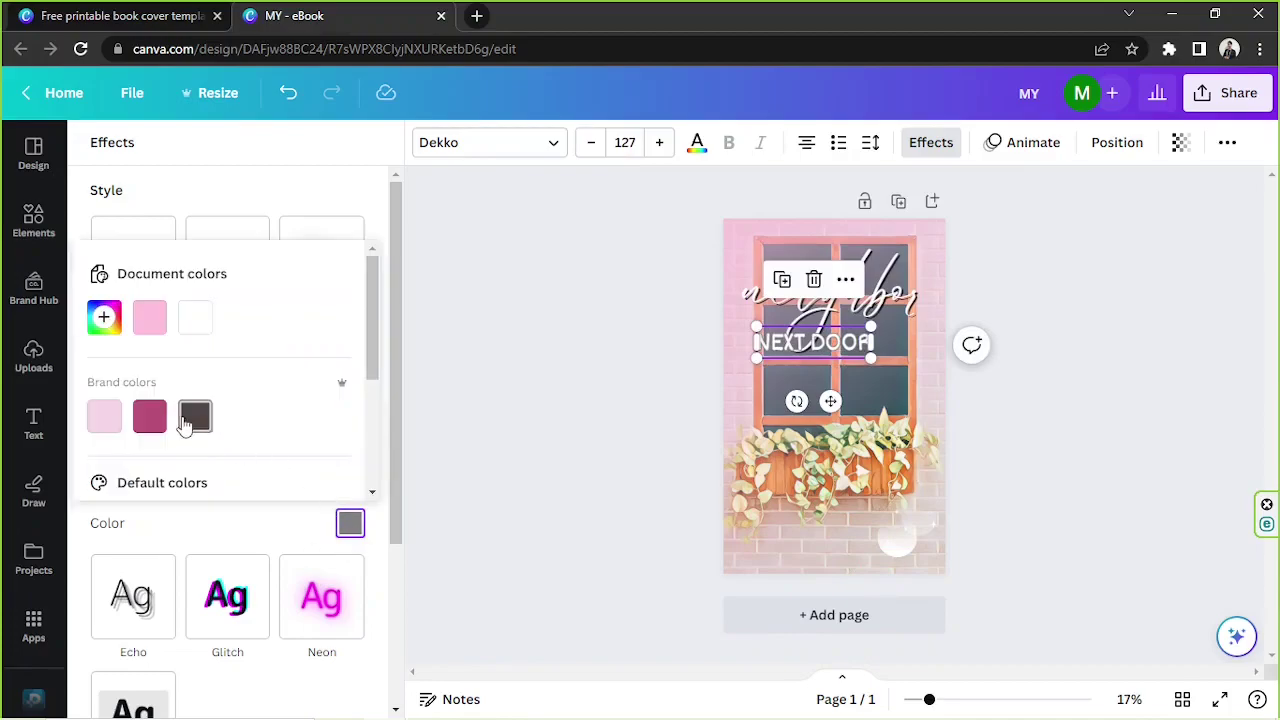
pyautogui.scroll(-2, 195, 400)
pyautogui.click(104, 458)
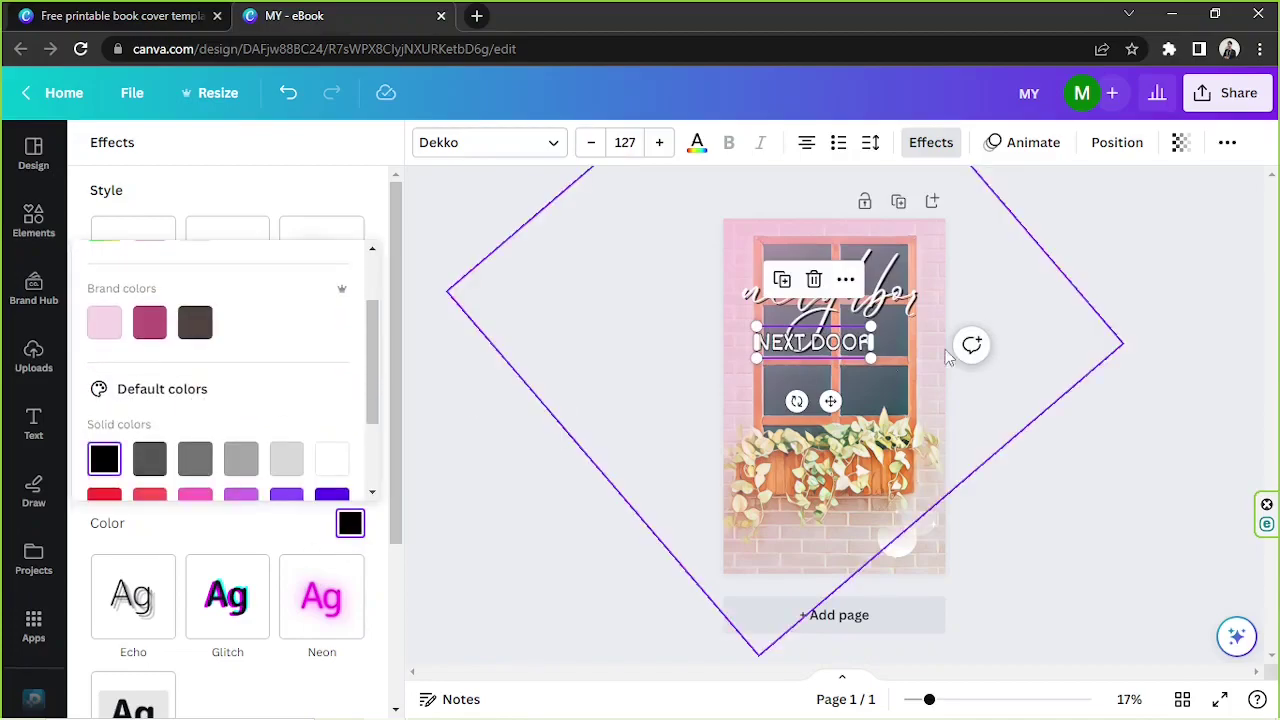
pyautogui.click(848, 250)
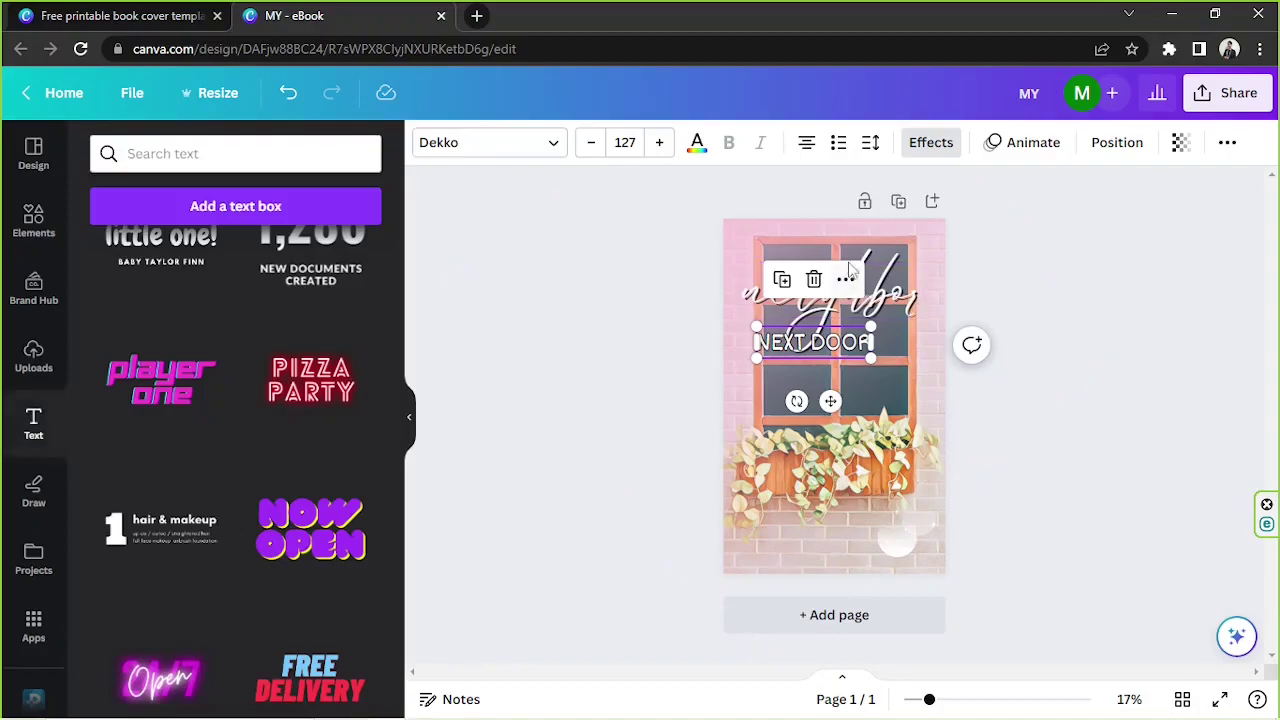
# - Set the outline colour of "THE" to black
pyautogui.click(838, 270)
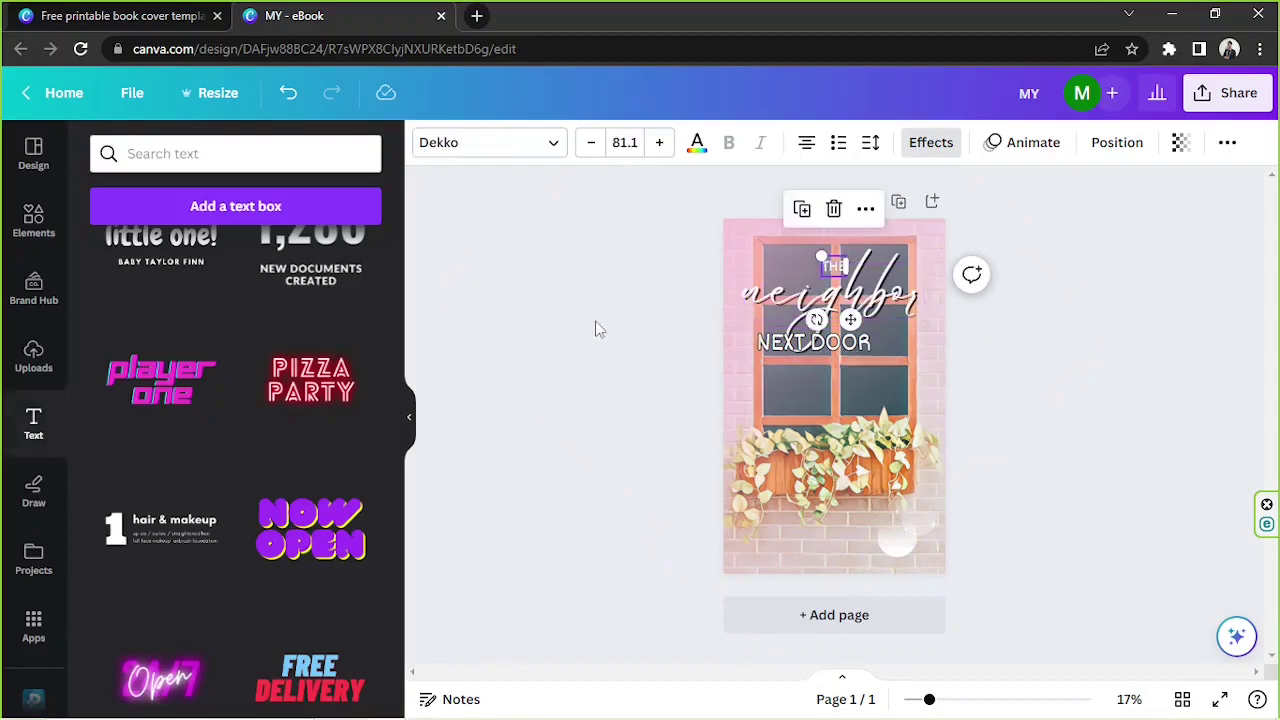
pyautogui.click(930, 142)
pyautogui.click(350, 522)
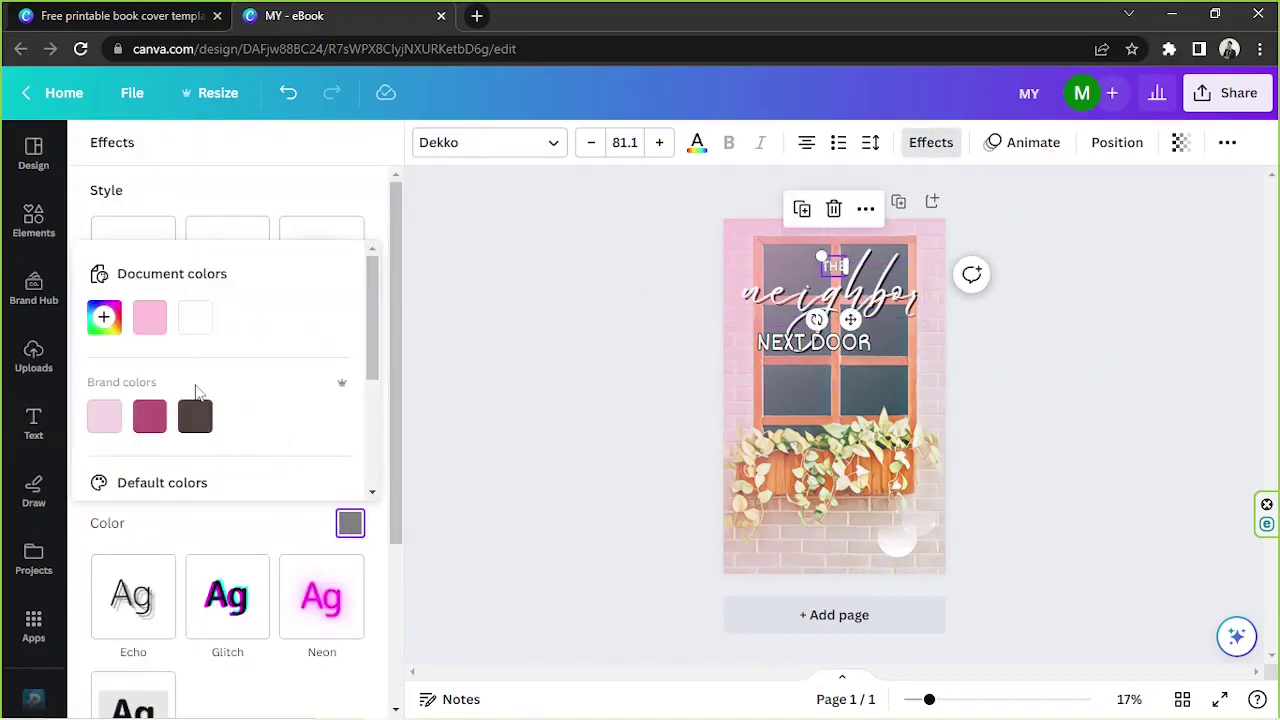
pyautogui.scroll(-2, 206, 394)
pyautogui.click(103, 451)
pyautogui.click(1043, 418)
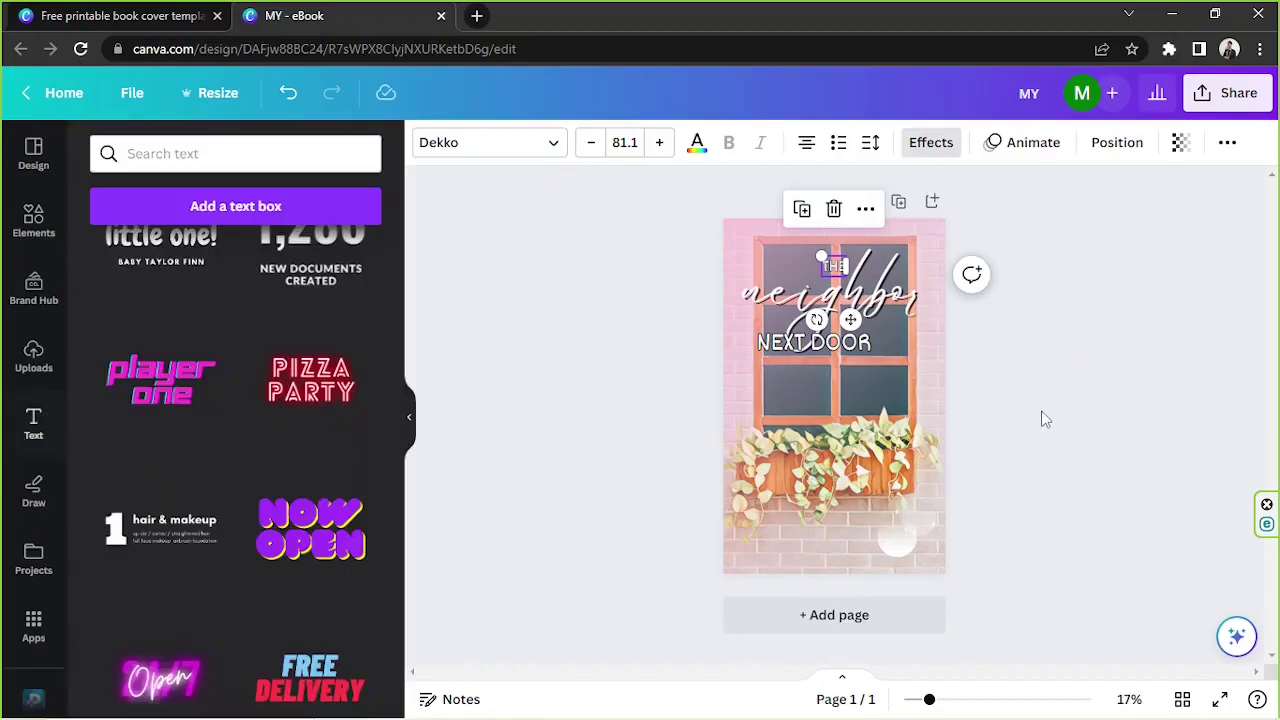
# - Move "NEXT DOOR" centrally below "neighbor", keep its text centre-aligned, and widen its letter spacing and text box to span the title's width
pyautogui.moveTo(873, 352)
pyautogui.mouseDown()
pyautogui.moveTo(857, 343)
pyautogui.moveTo(936, 334)
pyautogui.moveTo(854, 339)
pyautogui.mouseUp()
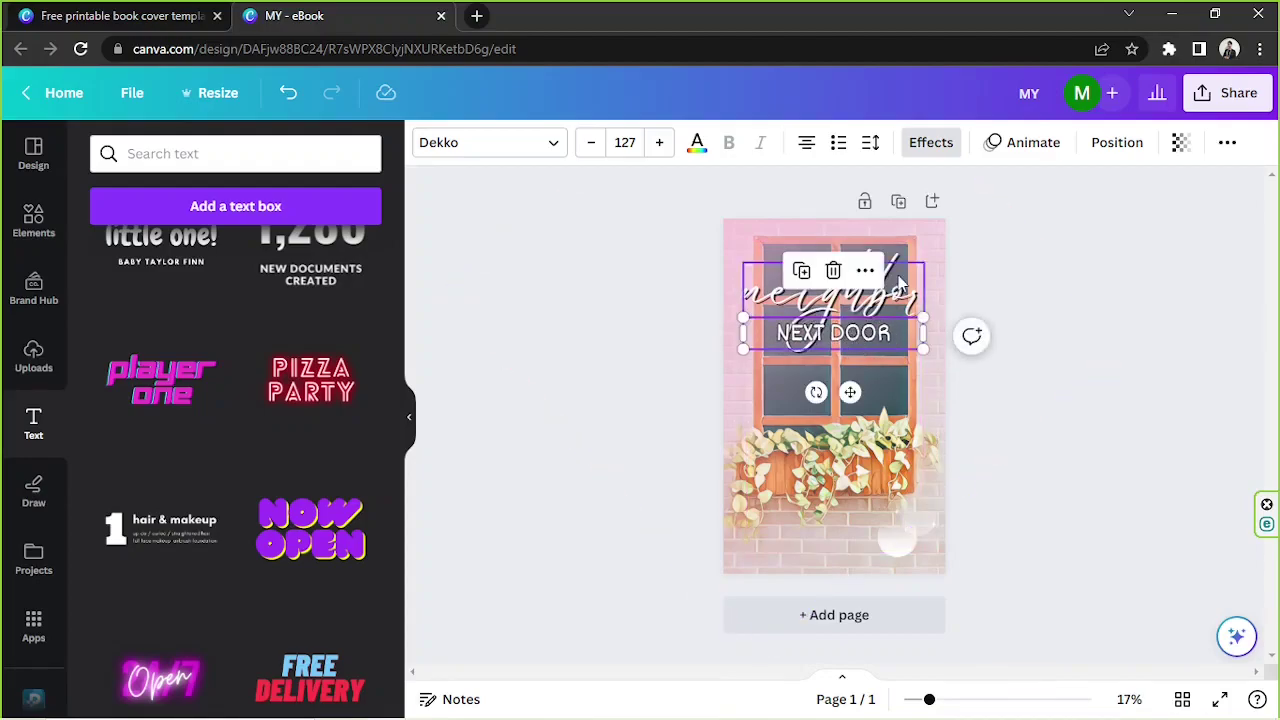
pyautogui.click(807, 143)
pyautogui.click(808, 144)
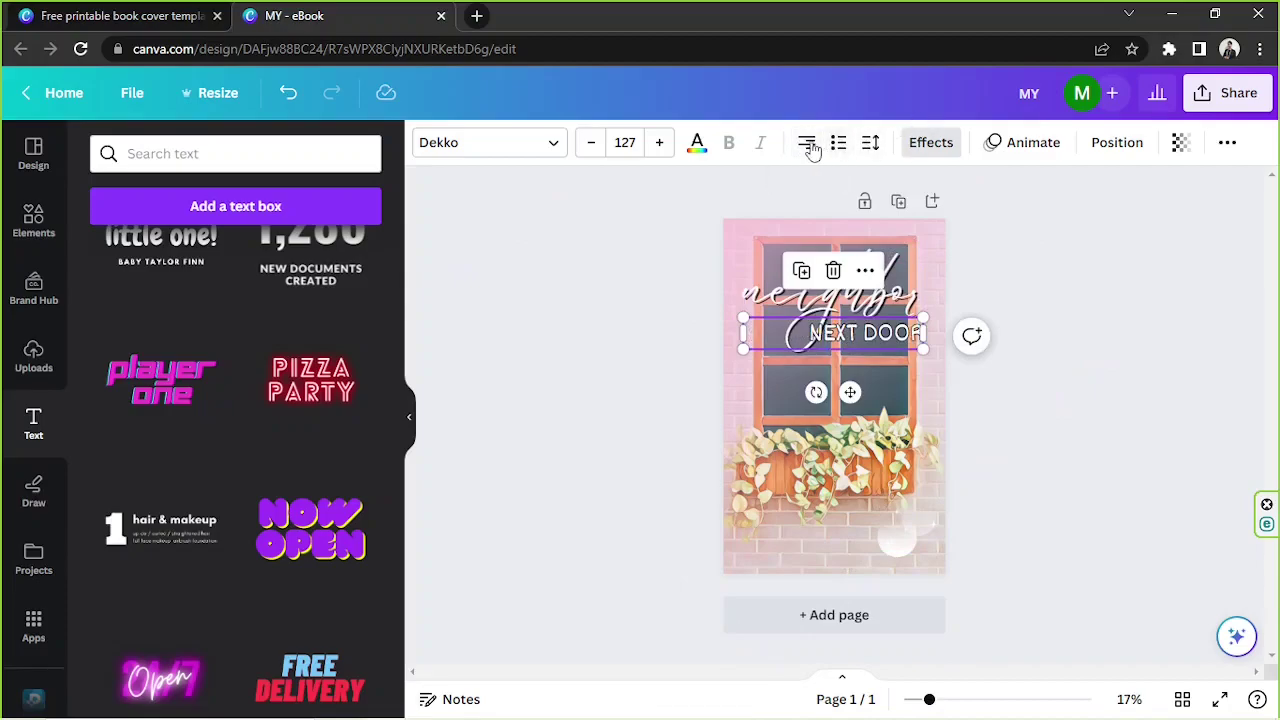
pyautogui.click(808, 144)
pyautogui.click(870, 143)
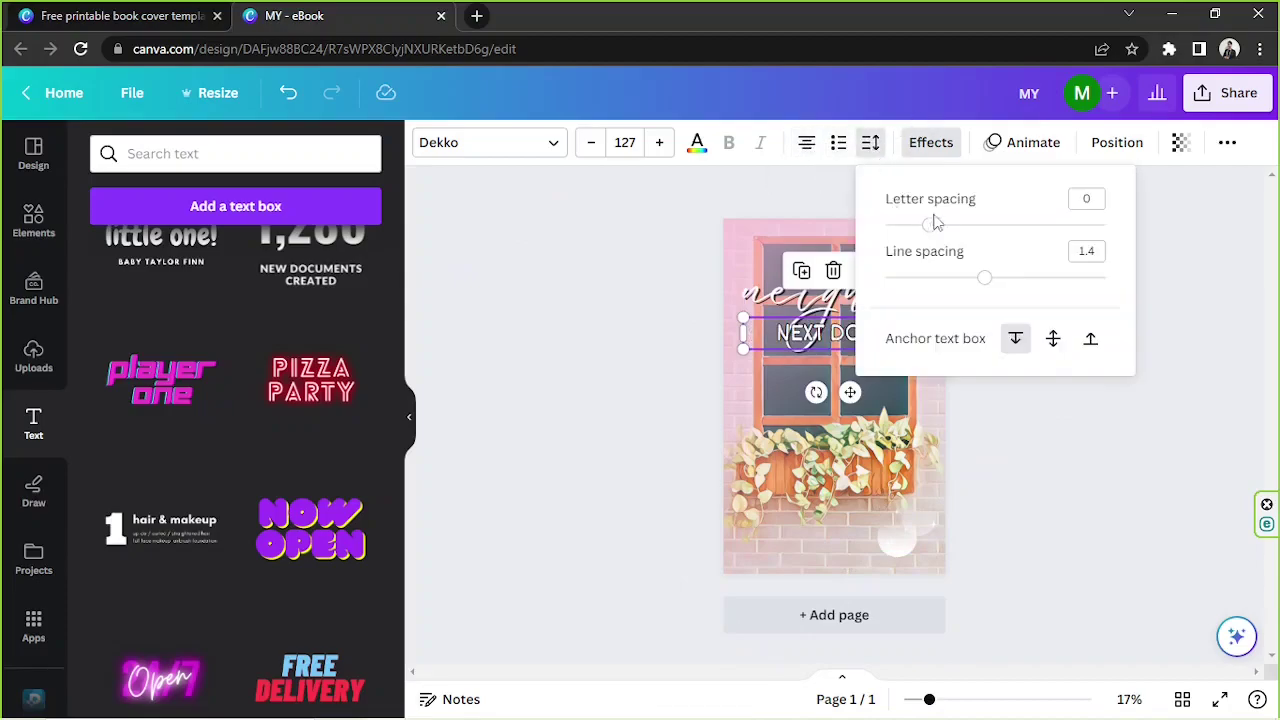
pyautogui.moveTo(920, 226); pyautogui.dragTo(986, 224)
pyautogui.moveTo(924, 351); pyautogui.dragTo(936, 350)
pyautogui.click(1033, 258)
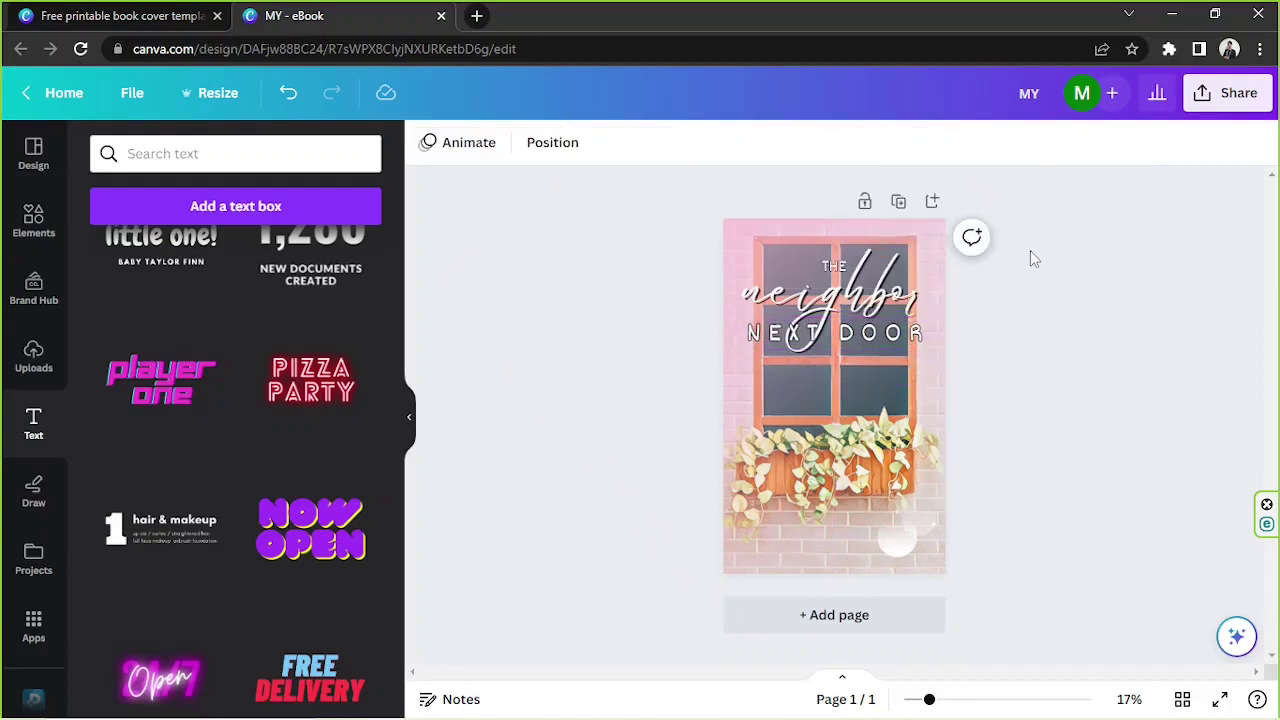
# - Select all three title lines together and move them slightly up on the cover
pyautogui.moveTo(604, 237); pyautogui.dragTo(912, 355)
pyautogui.moveTo(862, 289); pyautogui.dragTo(798, 300)
pyautogui.click(582, 515)
# - Recolour the gradient overlay with violet as the first colour and white as the second
pyautogui.click(744, 225)
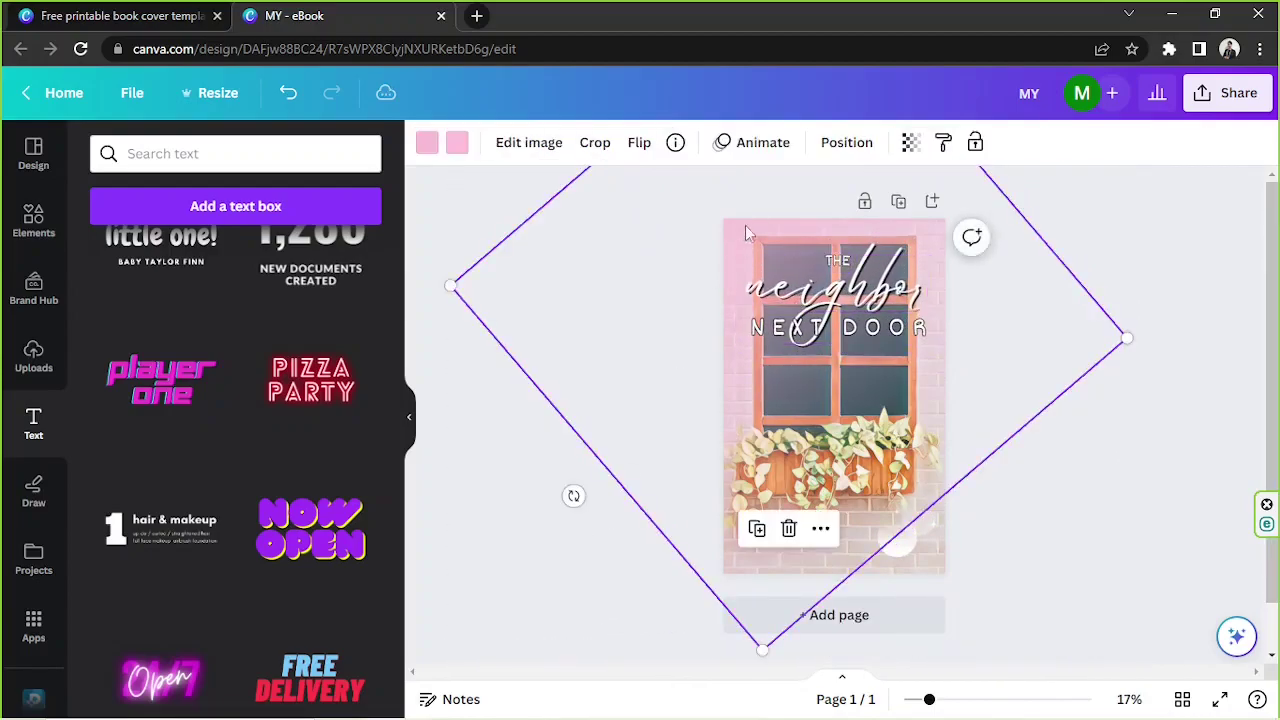
pyautogui.click(430, 147)
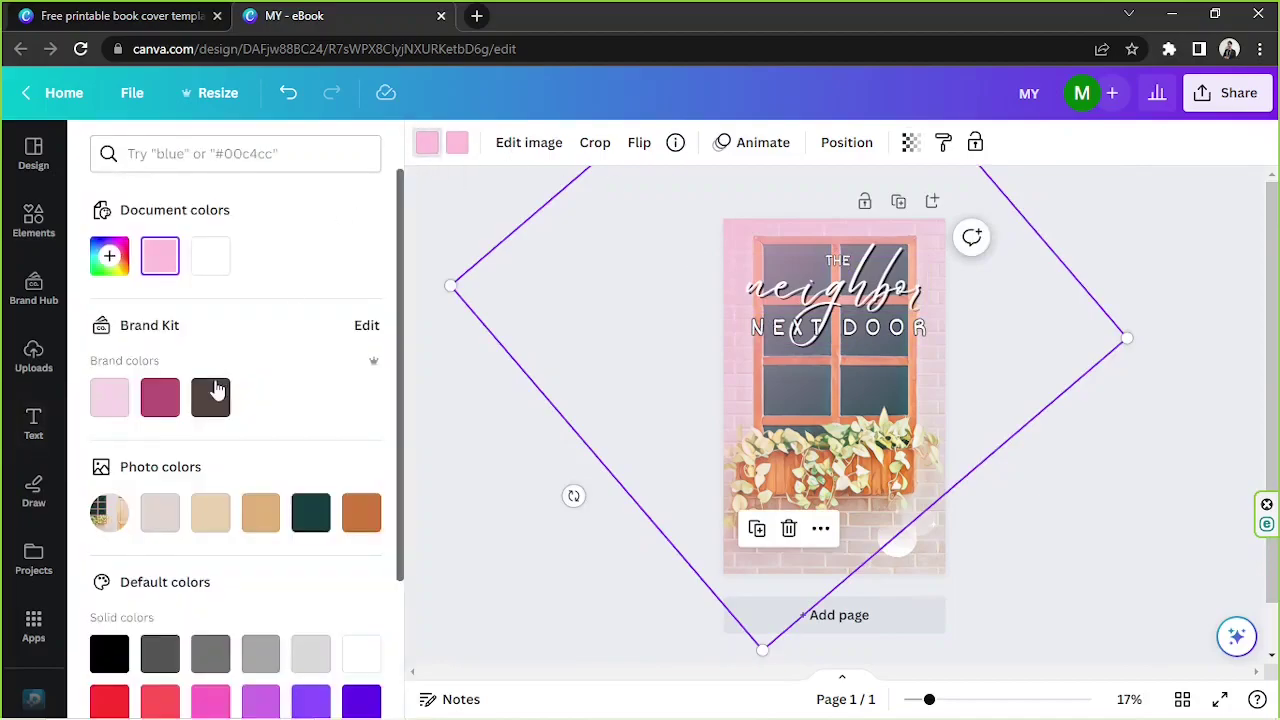
pyautogui.click(376, 708)
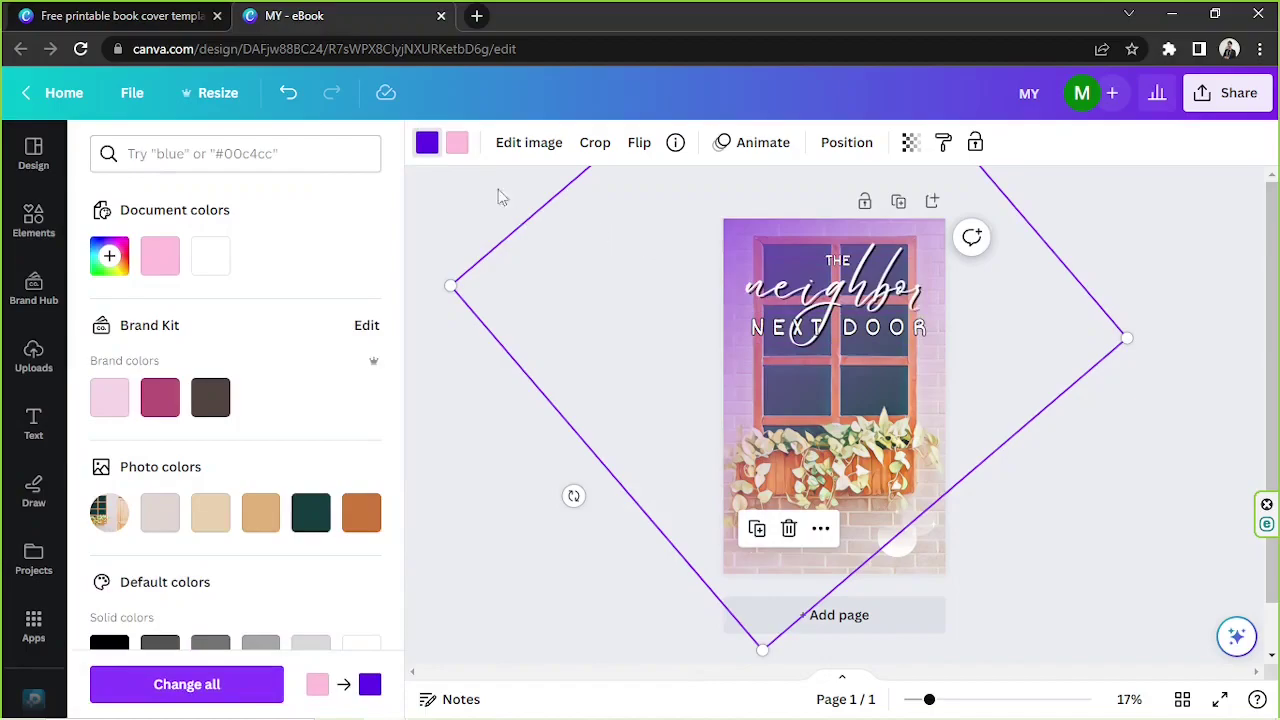
pyautogui.click(457, 142)
pyautogui.click(208, 258)
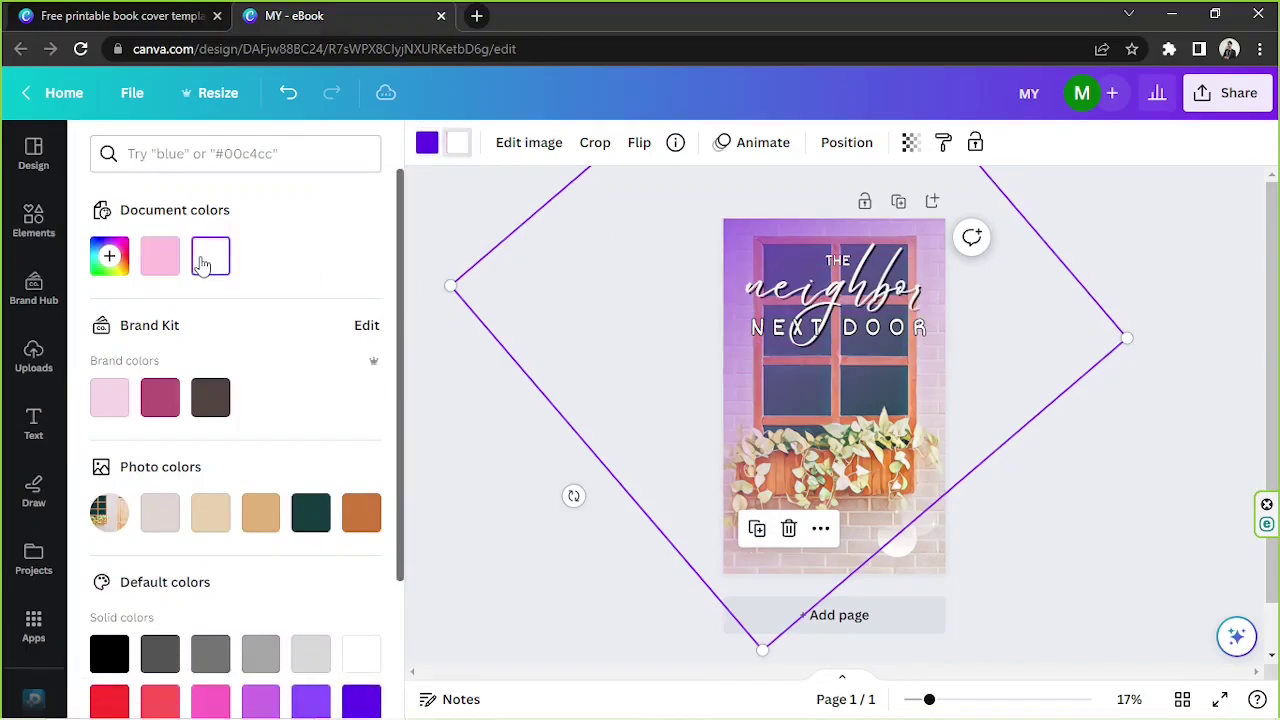
pyautogui.click(1124, 477)
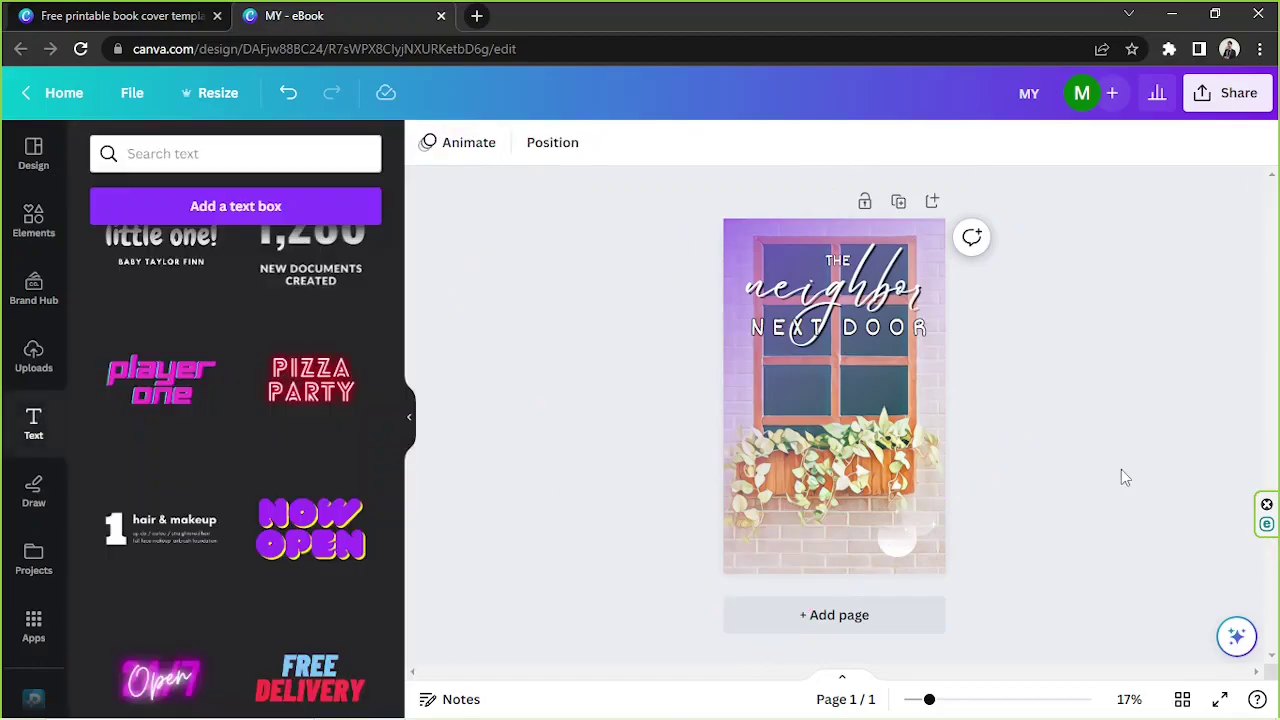
# - Reduce "NEXT DOOR" to about size 107, set its letter spacing to about 286 and centre it on the page
pyautogui.click(900, 330)
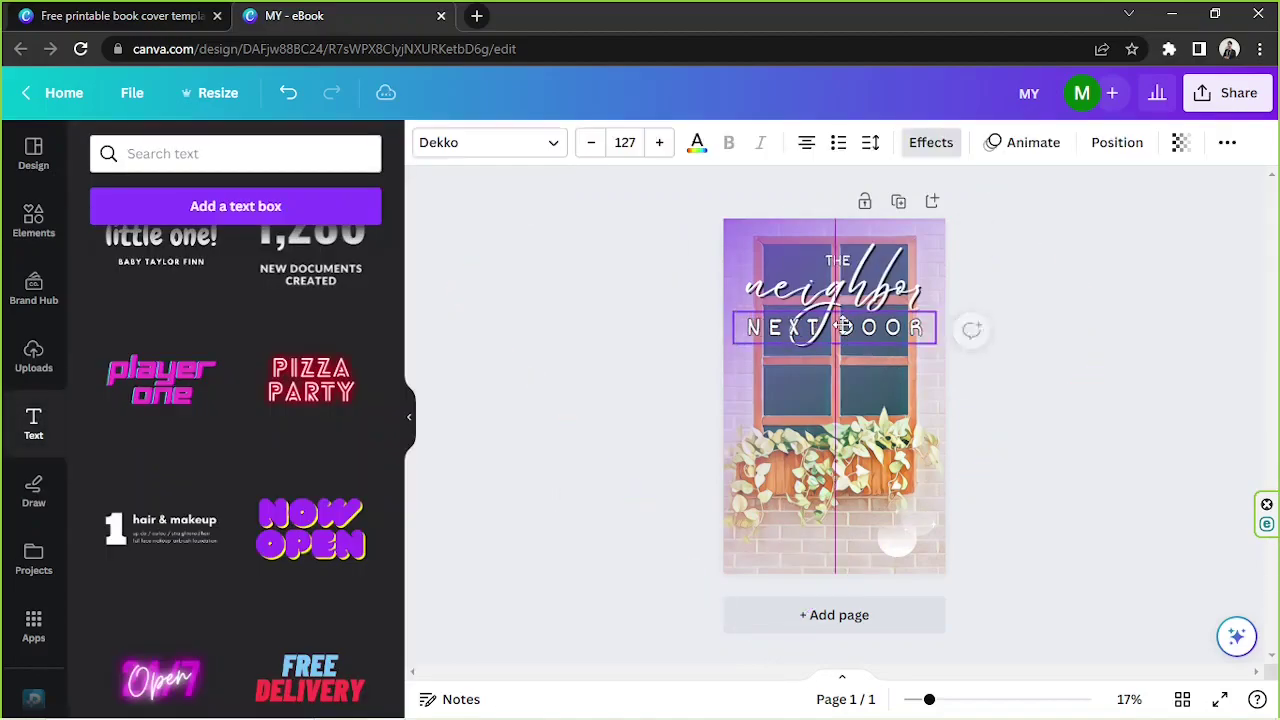
pyautogui.moveTo(940, 343)
pyautogui.mouseDown()
pyautogui.moveTo(908, 337)
pyautogui.moveTo(955, 337)
pyautogui.mouseUp()
pyautogui.click(871, 142)
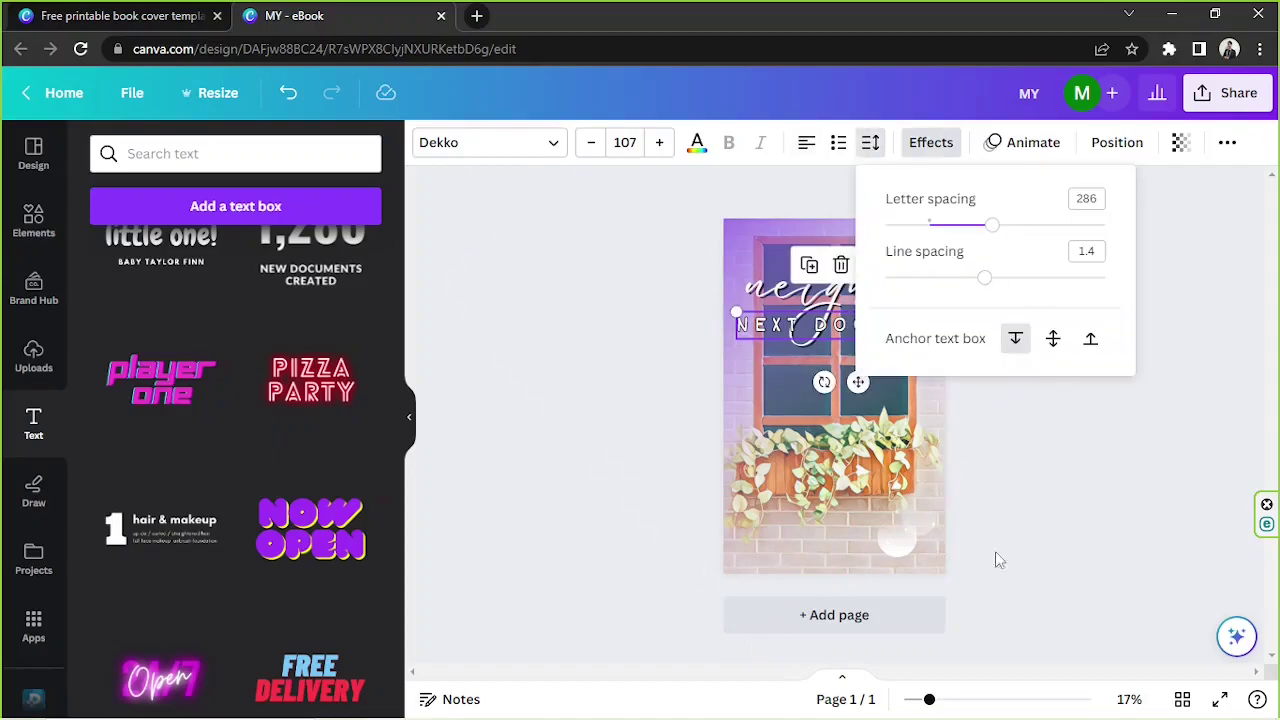
pyautogui.click(957, 403)
pyautogui.click(1060, 316)
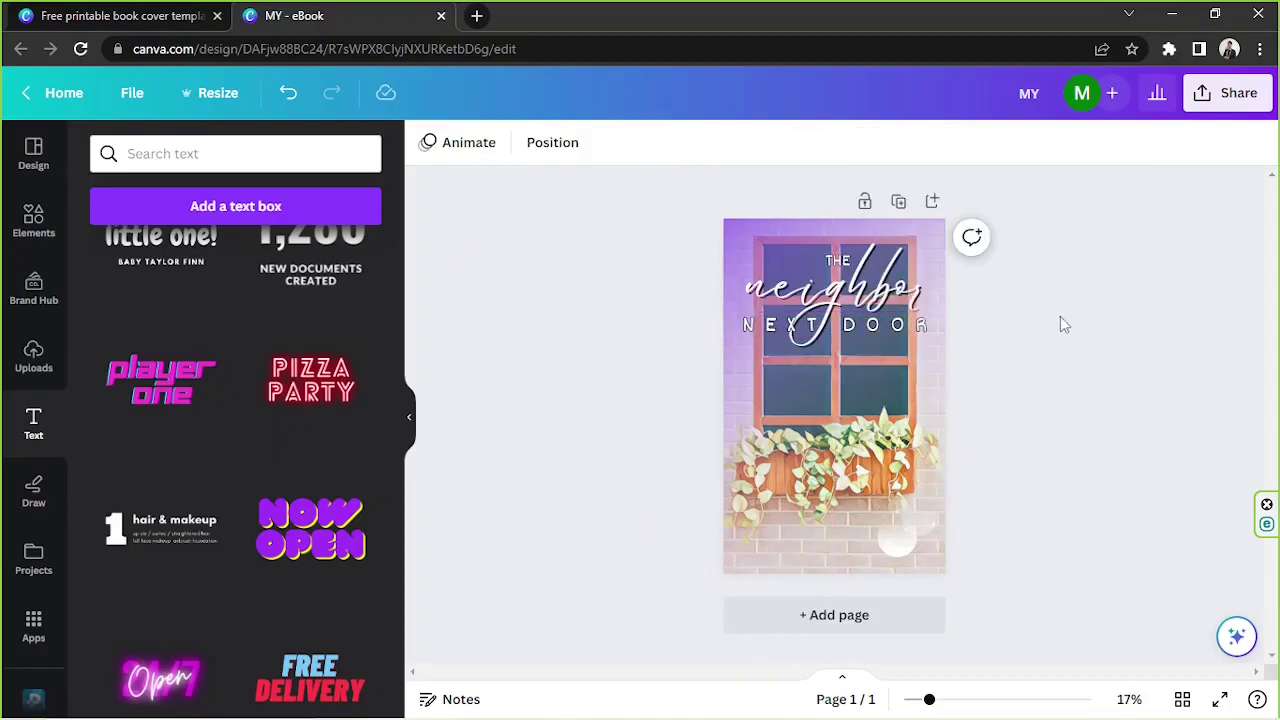
# - Move "THE" slightly up and centre it horizontally on the page above "neighbor"
pyautogui.click(830, 290)
pyautogui.click(1075, 313)
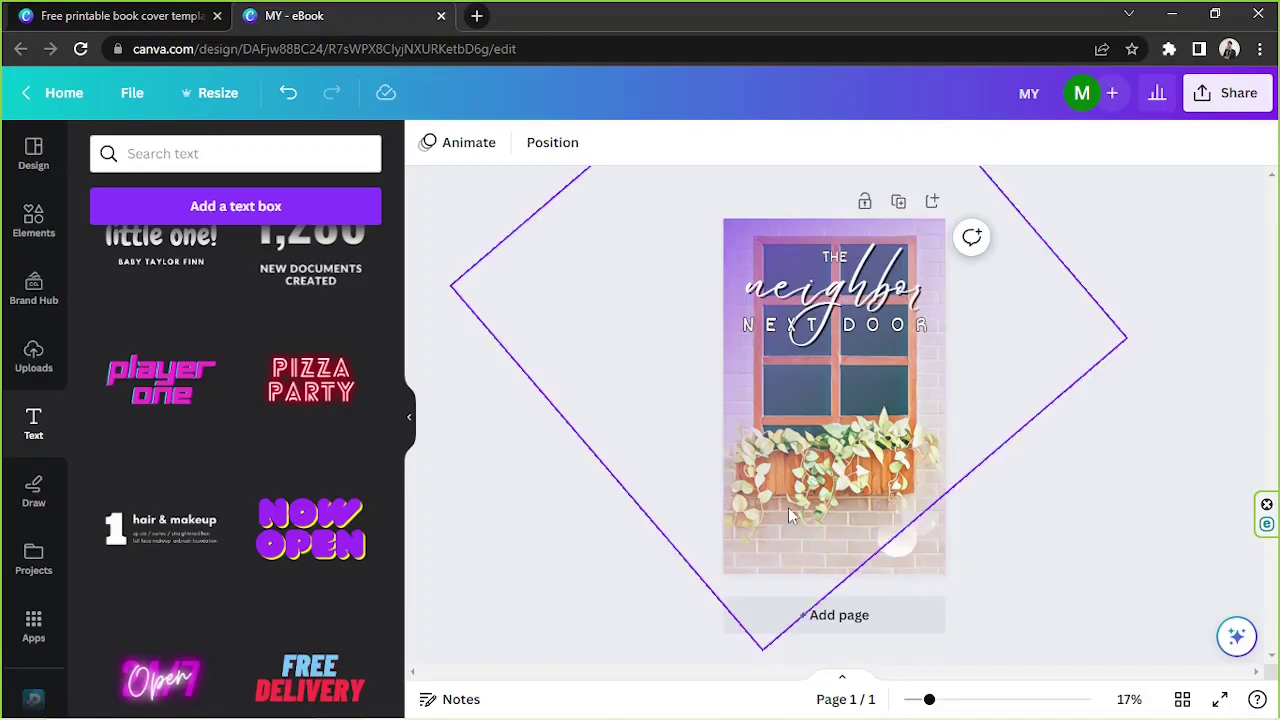
pyautogui.click(835, 254)
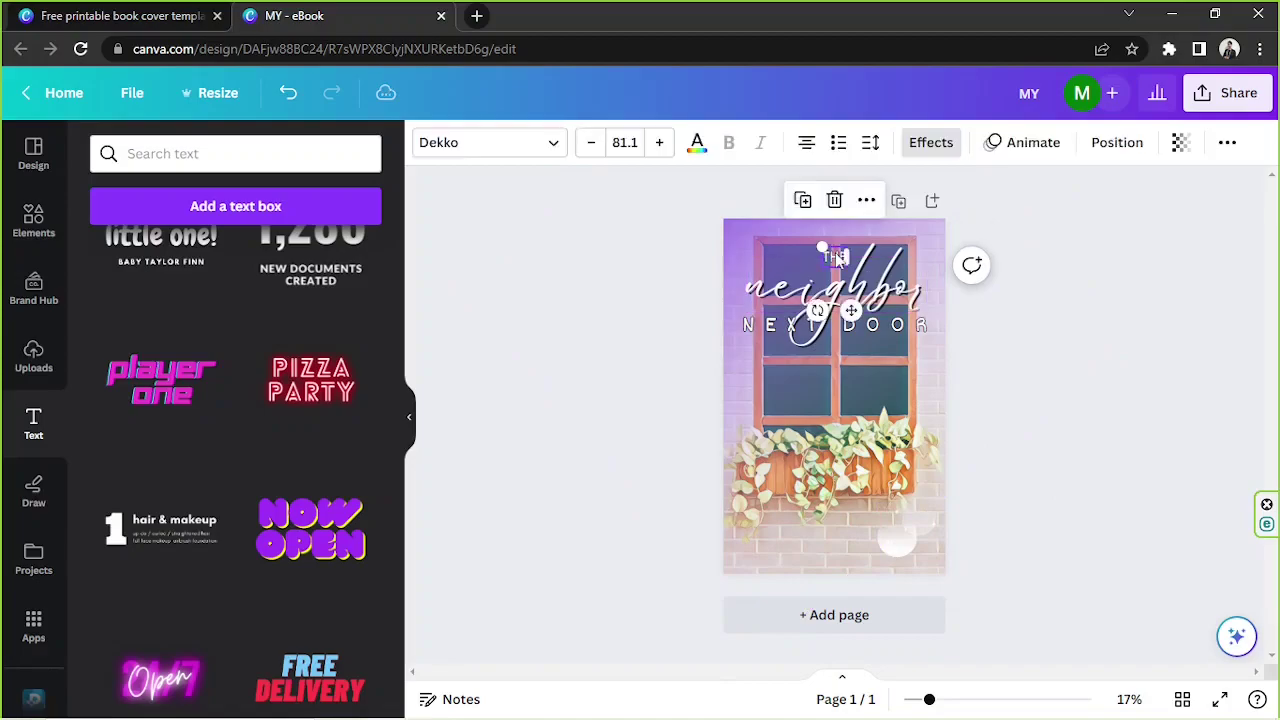
pyautogui.click(1140, 320)
# - Duplicate the "neighbor" text, place the copy over the bricks near the bottom of the cover and remove its shadow effect
pyautogui.click(862, 310)
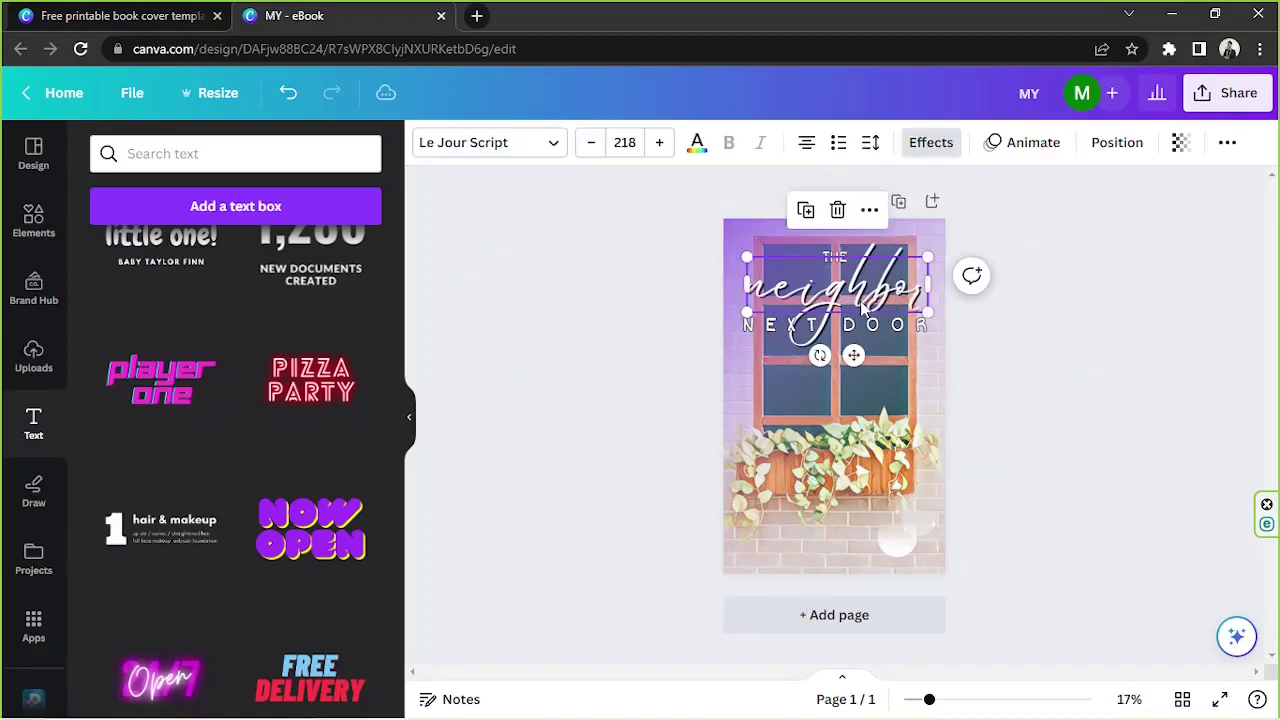
pyautogui.click(805, 210)
pyautogui.moveTo(850, 295); pyautogui.dragTo(855, 522)
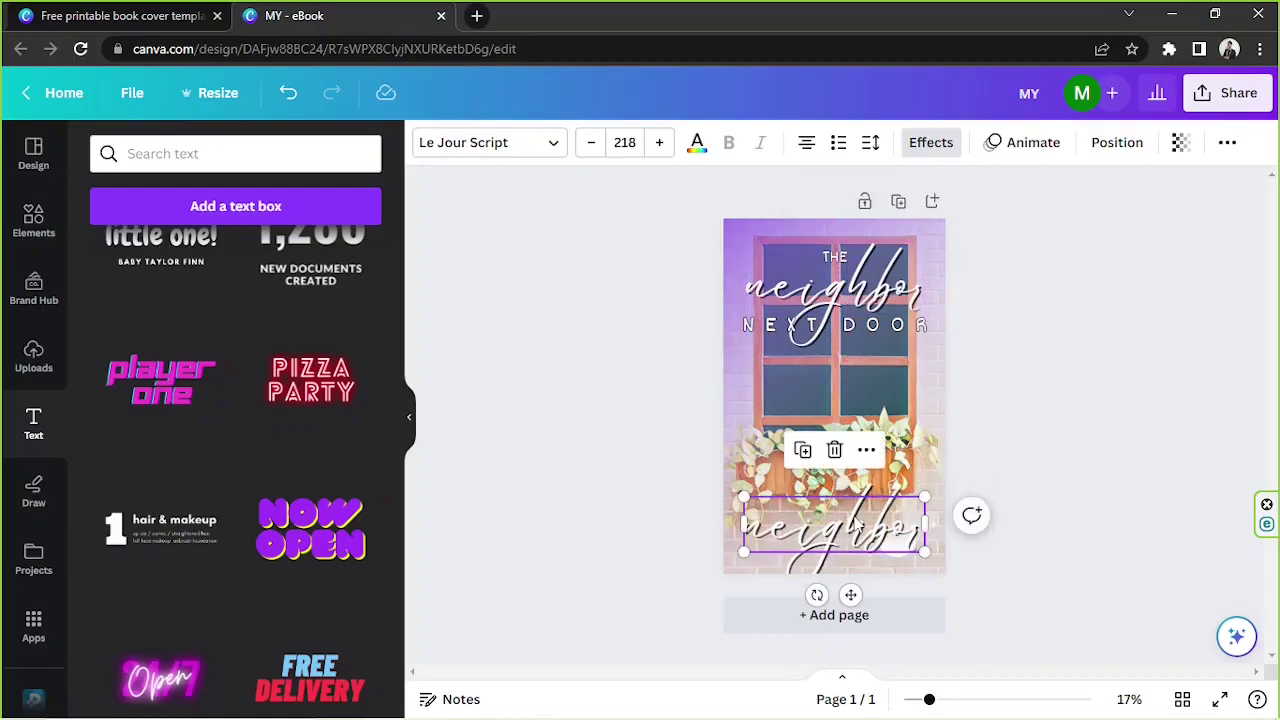
pyautogui.click(935, 142)
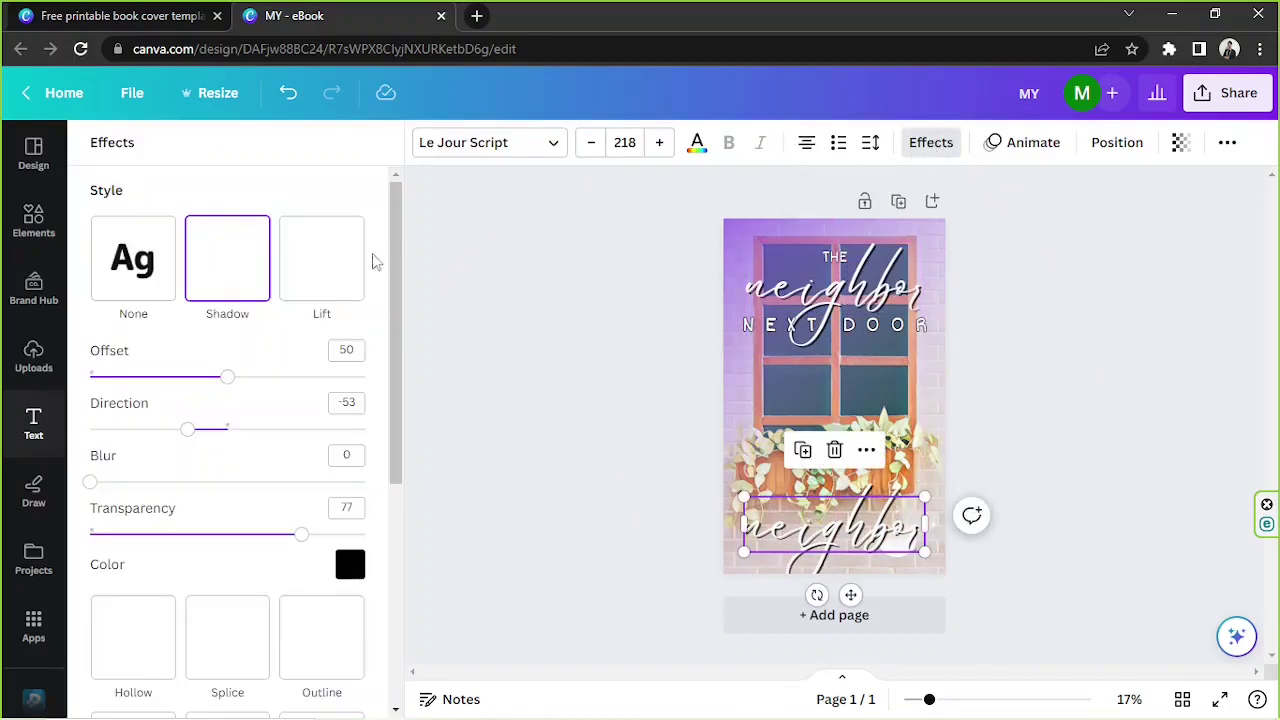
pyautogui.click(161, 274)
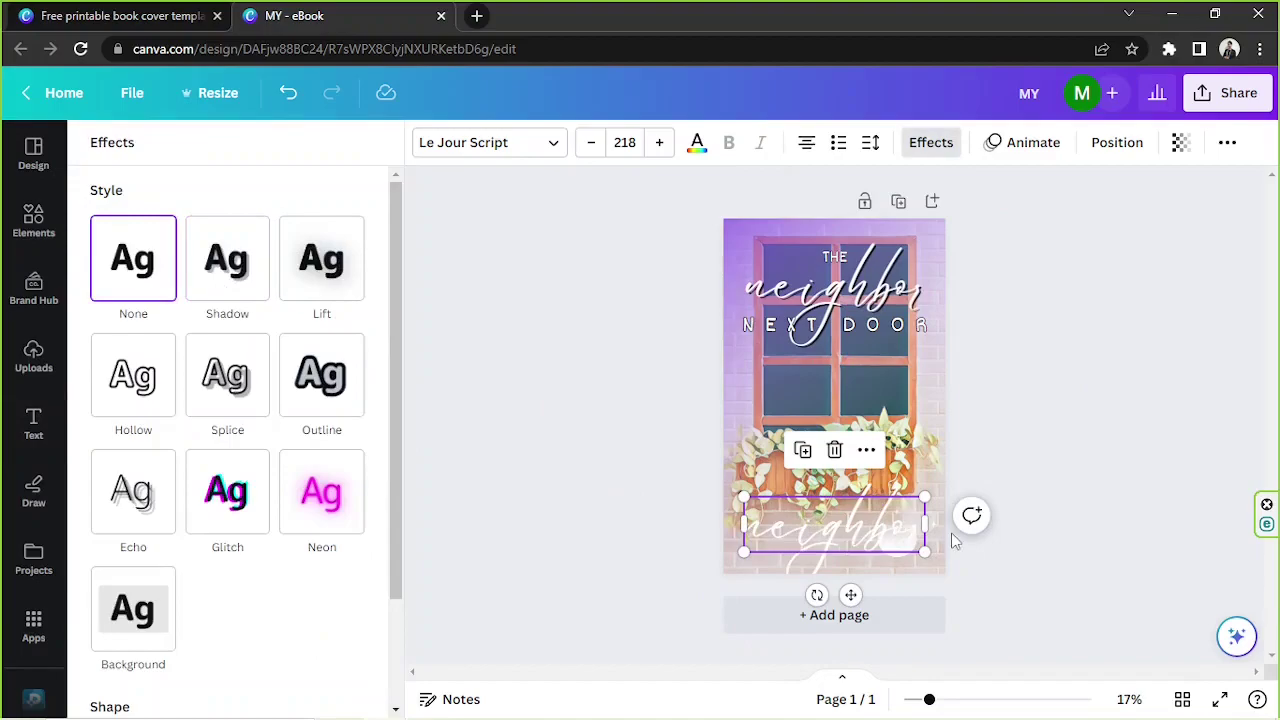
# - Recolour the copied script text over the bricks black and replace its wording with the author's name in title case
pyautogui.click(700, 143)
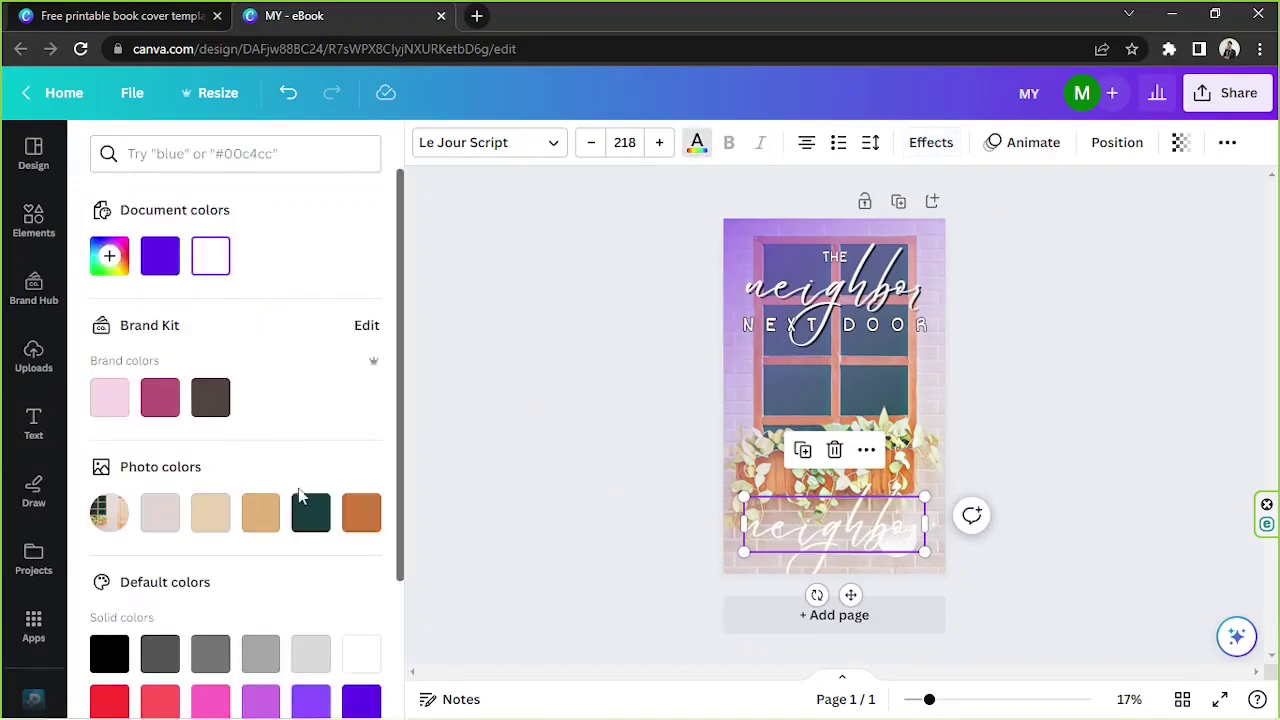
pyautogui.click(108, 653)
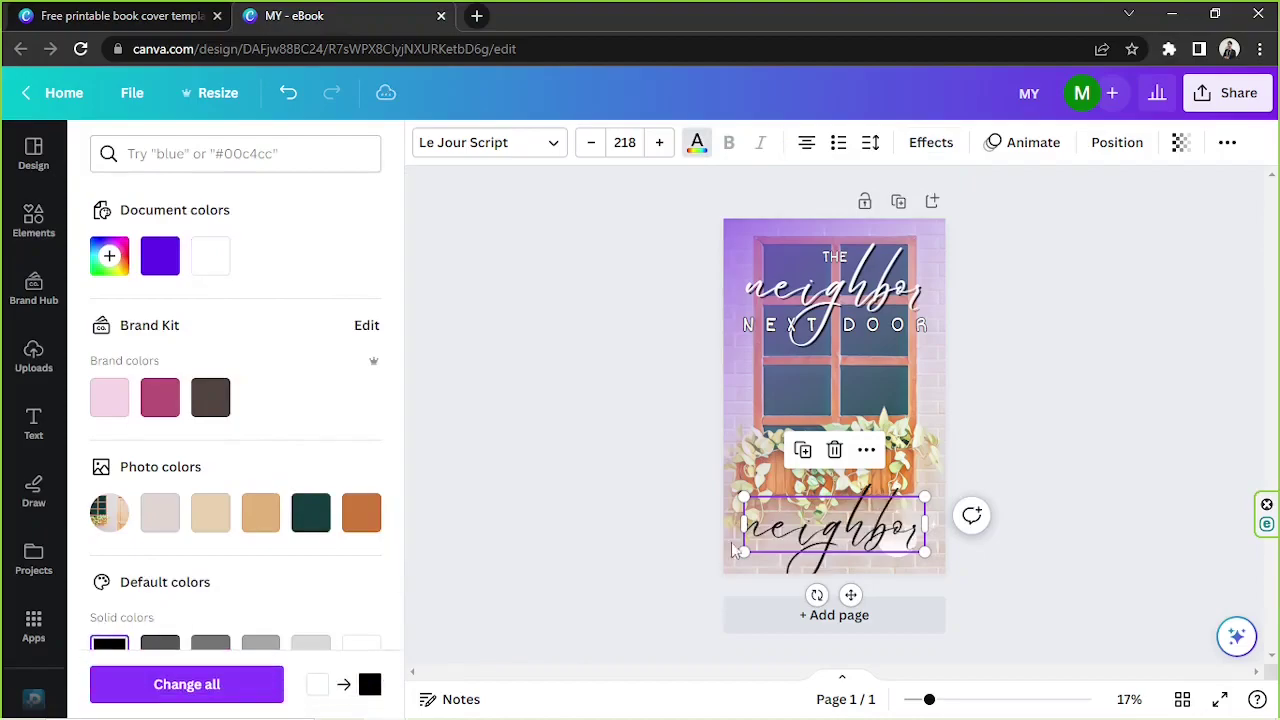
pyautogui.doubleClick(810, 540)
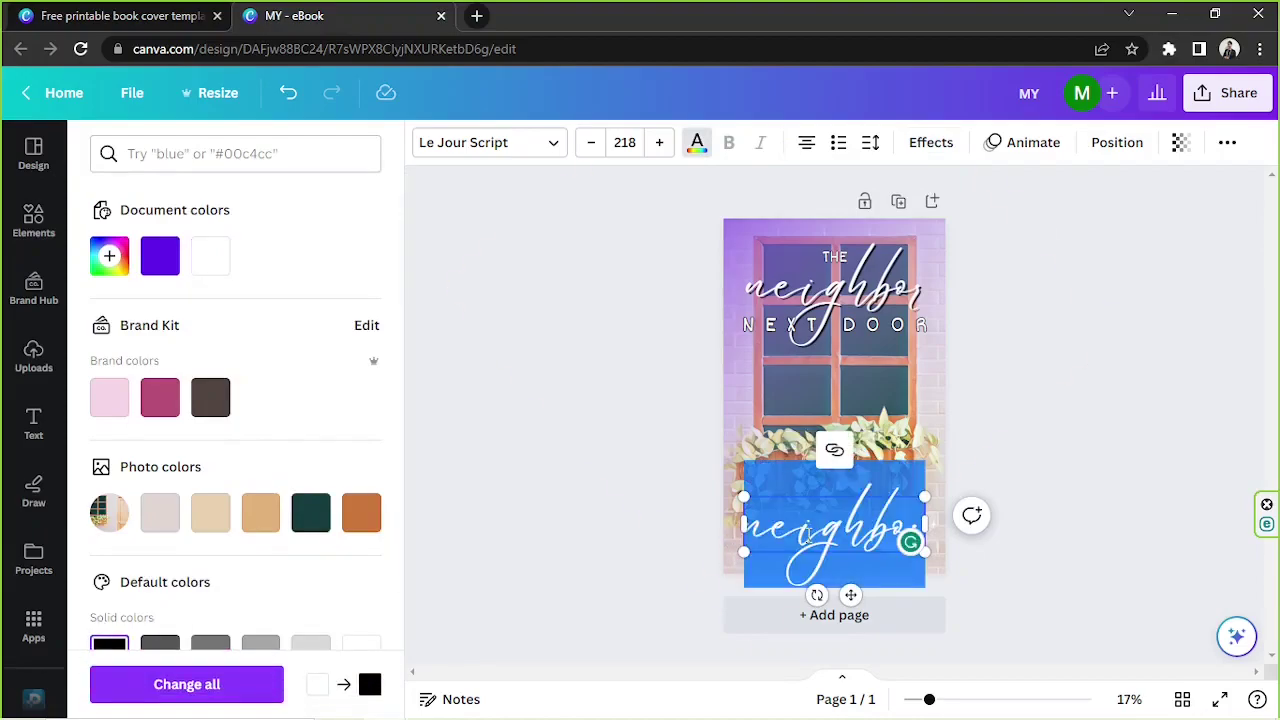
pyautogui.write('JANE')
pyautogui.hotkey('ctrl', 'a')
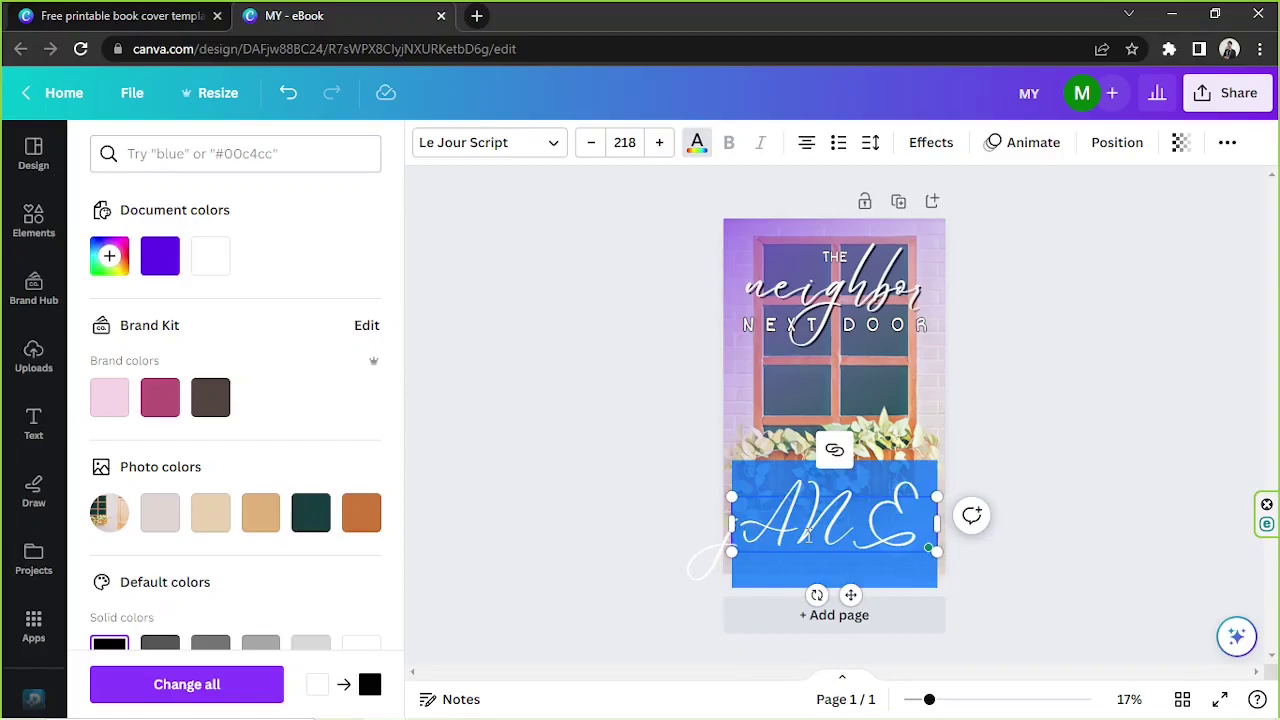
pyautogui.write('Jane Doe')
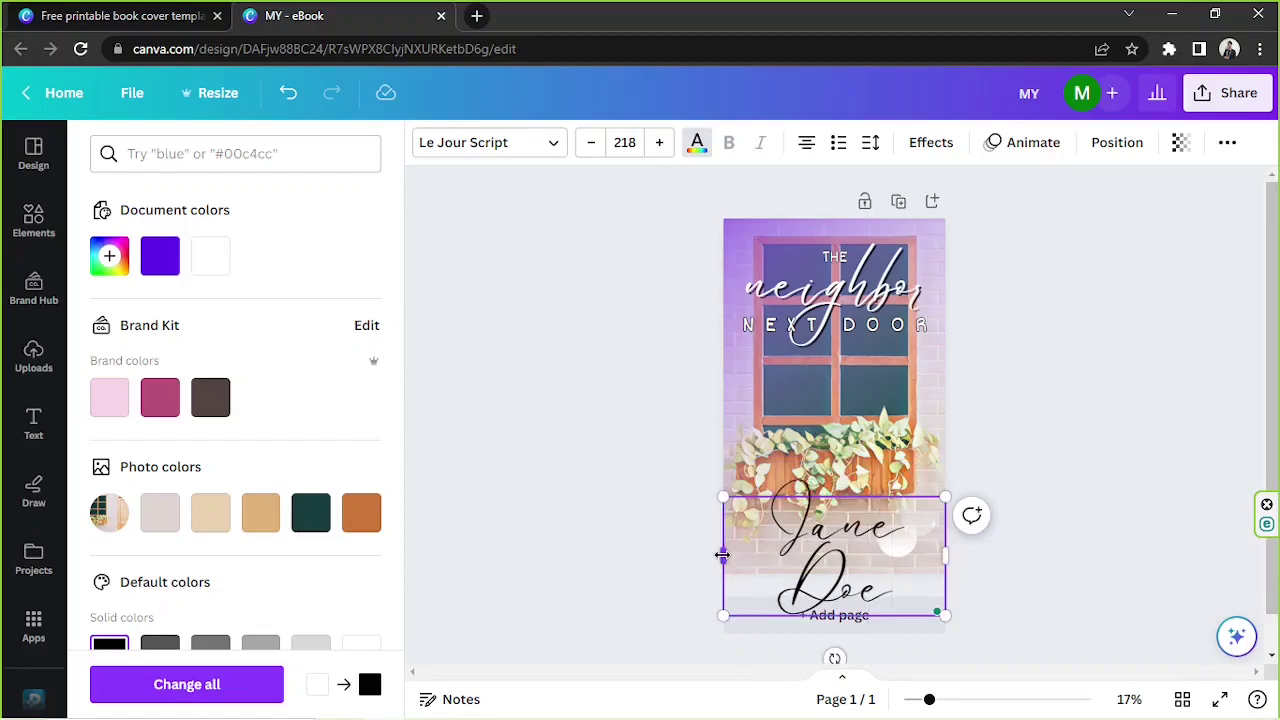
# - Reduce the author's name to one line at about size 89 and centre it near the bottom edge of the cover
pyautogui.moveTo(722, 555); pyautogui.dragTo(789, 523)
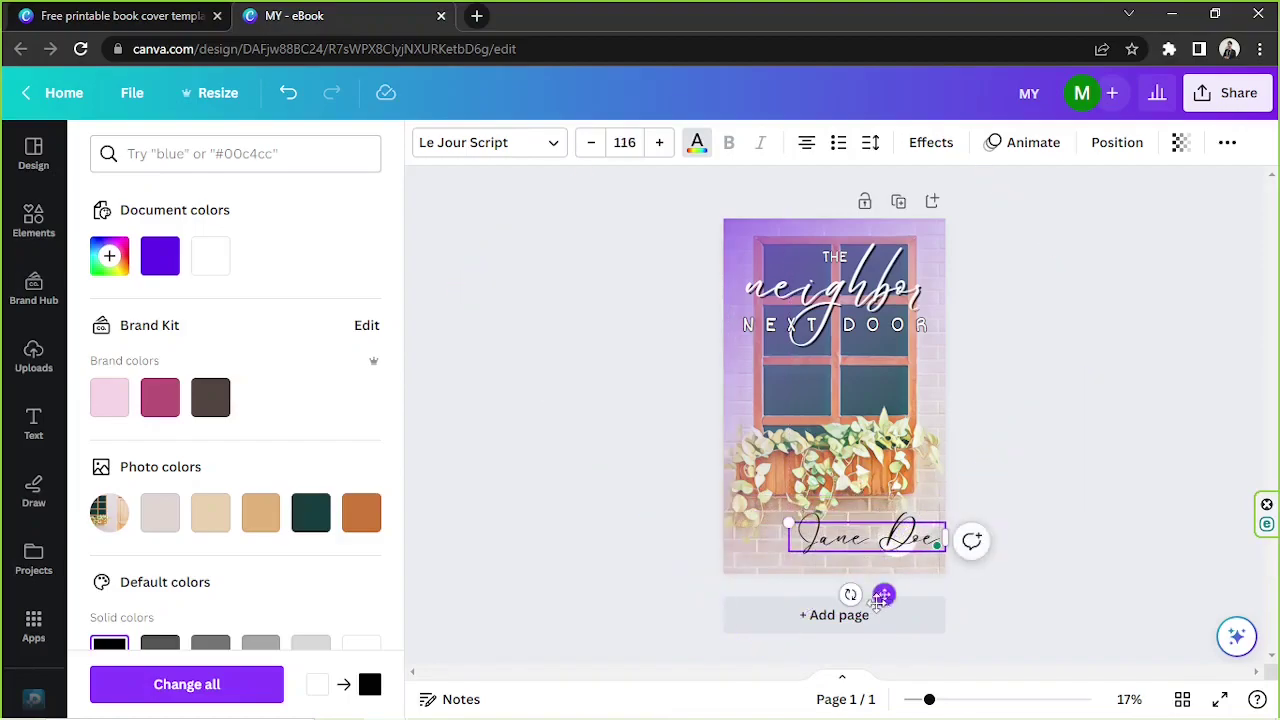
pyautogui.moveTo(880, 597); pyautogui.dragTo(852, 606)
pyautogui.moveTo(916, 530); pyautogui.dragTo(876, 535)
pyautogui.moveTo(834, 601); pyautogui.dragTo(855, 606)
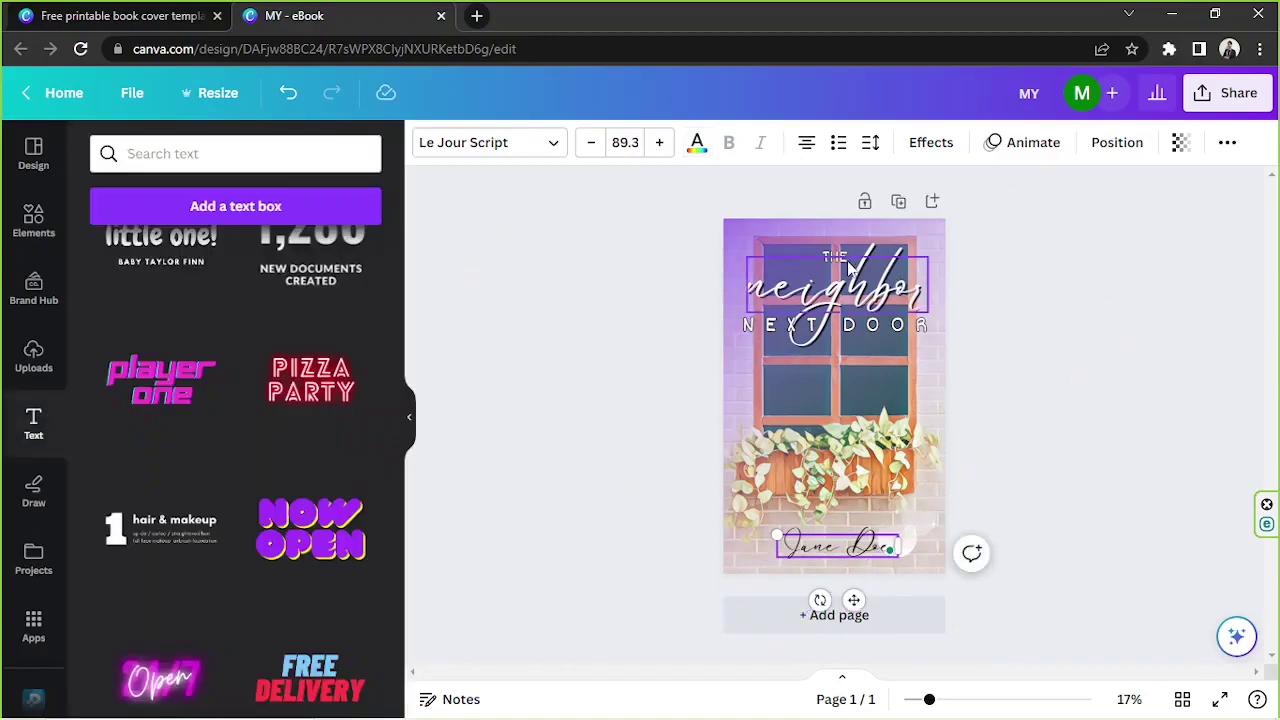
# - Duplicate the "THE" text and place the copy centred just above the author's name
pyautogui.click(838, 257)
pyautogui.click(802, 200)
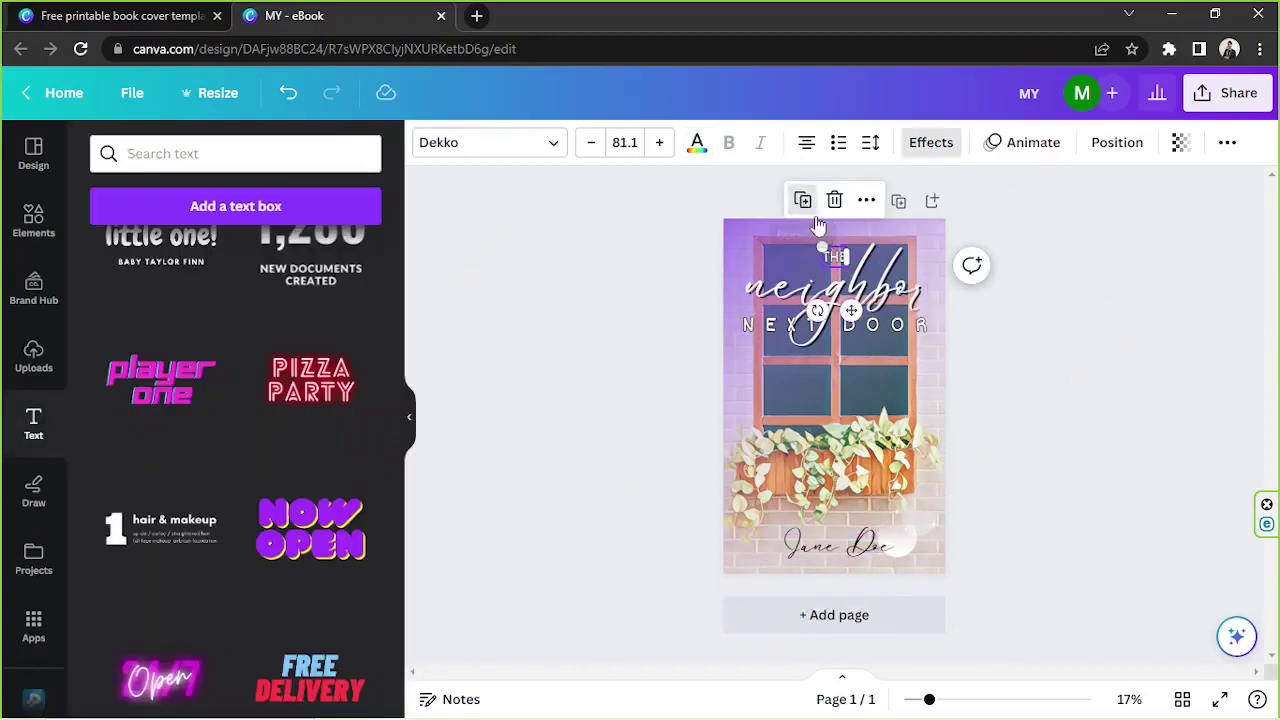
pyautogui.moveTo(840, 262); pyautogui.dragTo(837, 523)
# - Remove the outline effect from the copied "THE" text and colour it black
pyautogui.click(908, 146)
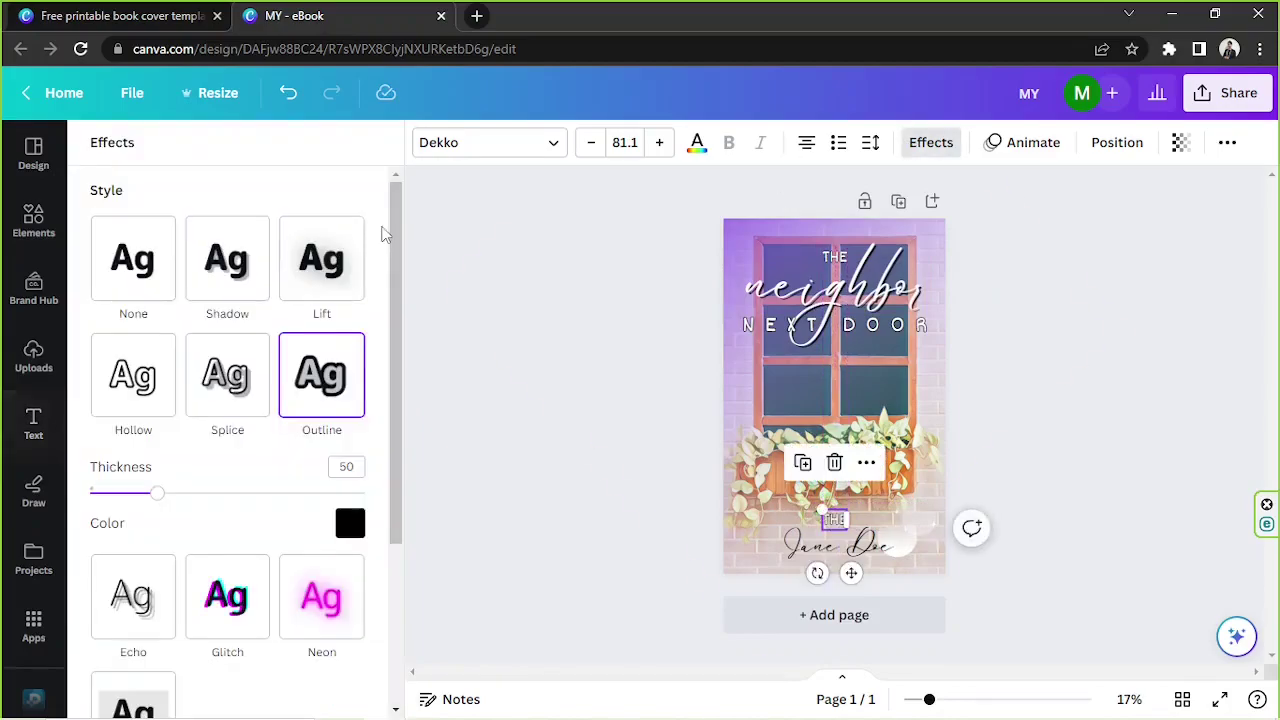
pyautogui.click(145, 286)
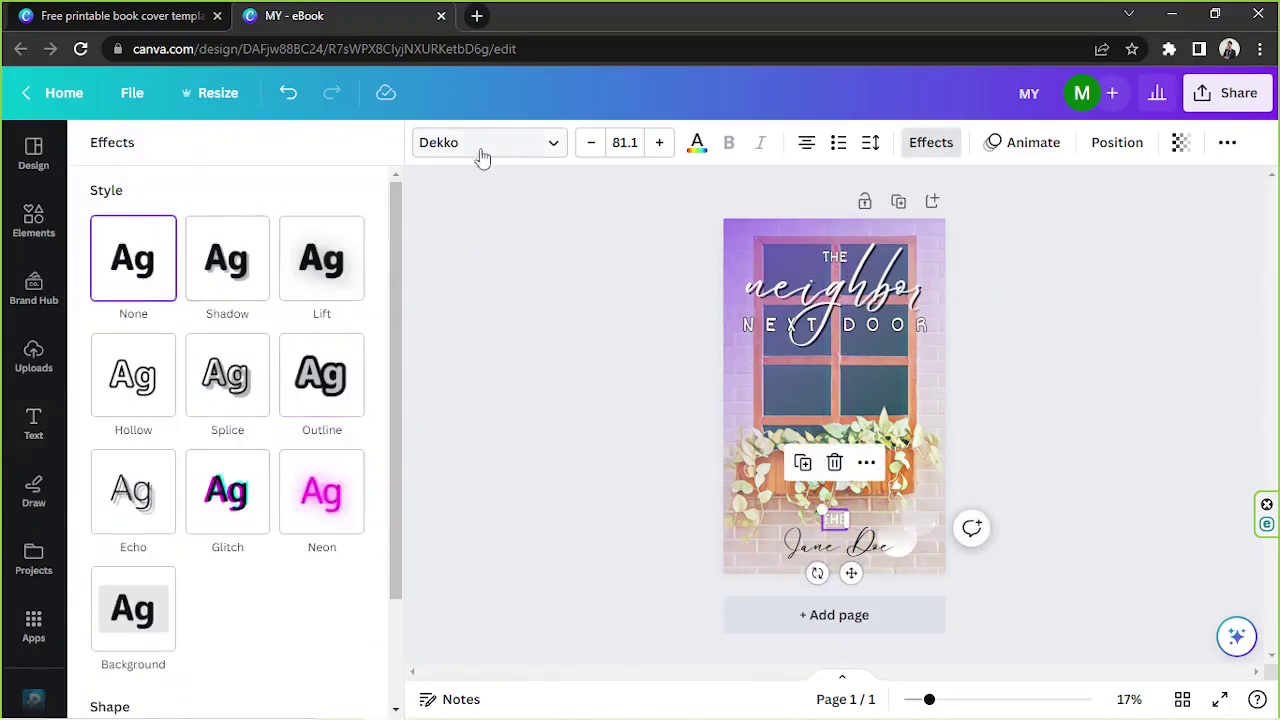
pyautogui.click(697, 142)
pyautogui.click(160, 256)
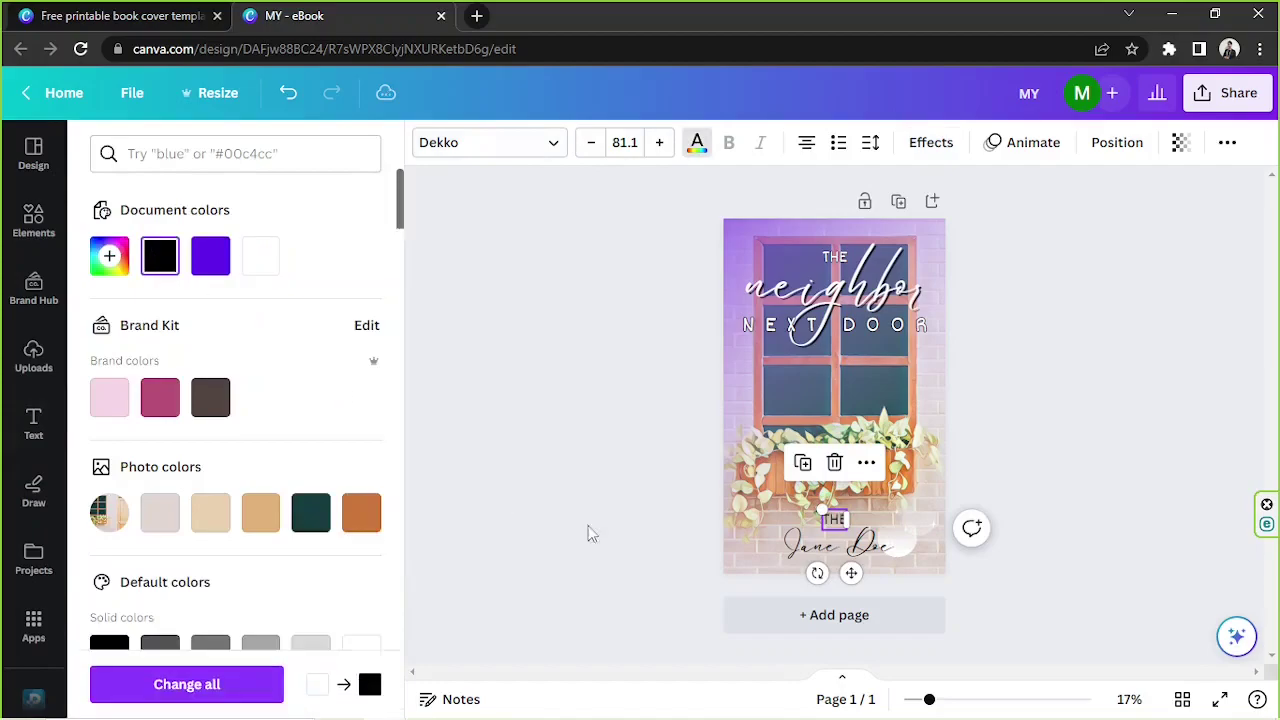
# - Replace the copied "THE" text with "by:" and position it centred just above the author's name
pyautogui.doubleClick(835, 520)
pyautogui.press('BackSpace')
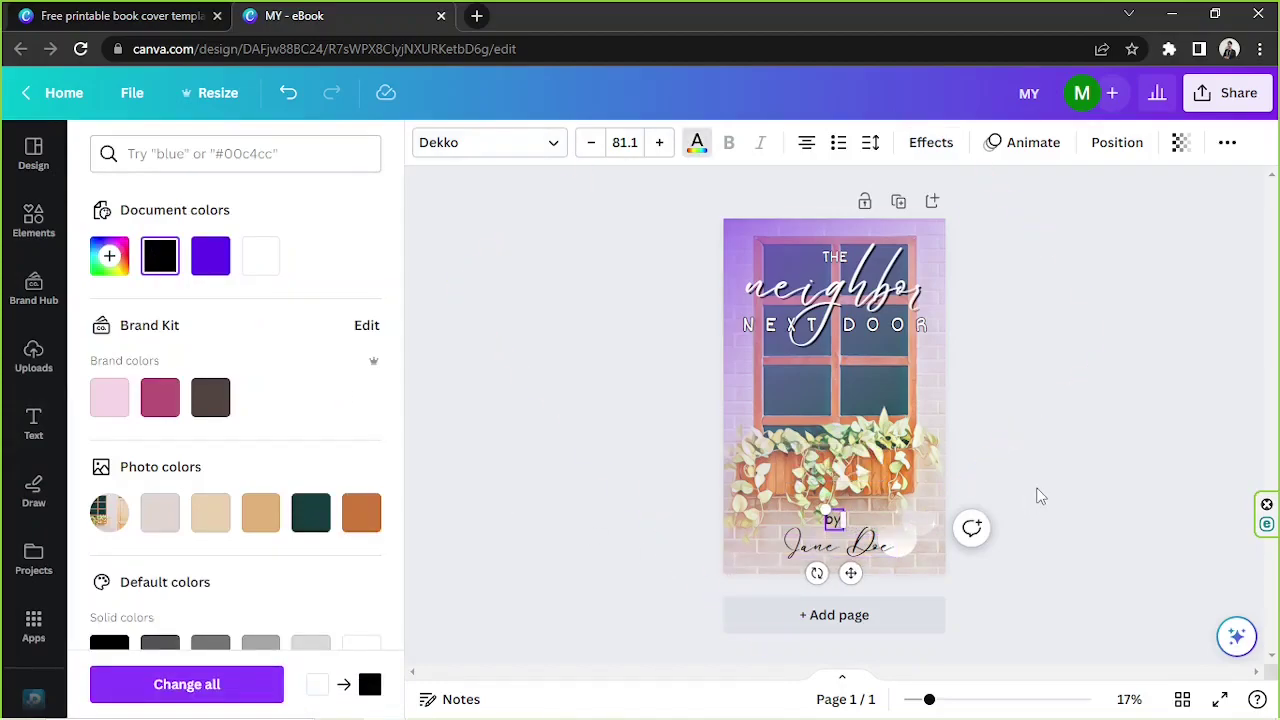
pyautogui.press('Escape')
pyautogui.moveTo(851, 573); pyautogui.dragTo(854, 573)
pyautogui.click(975, 699)
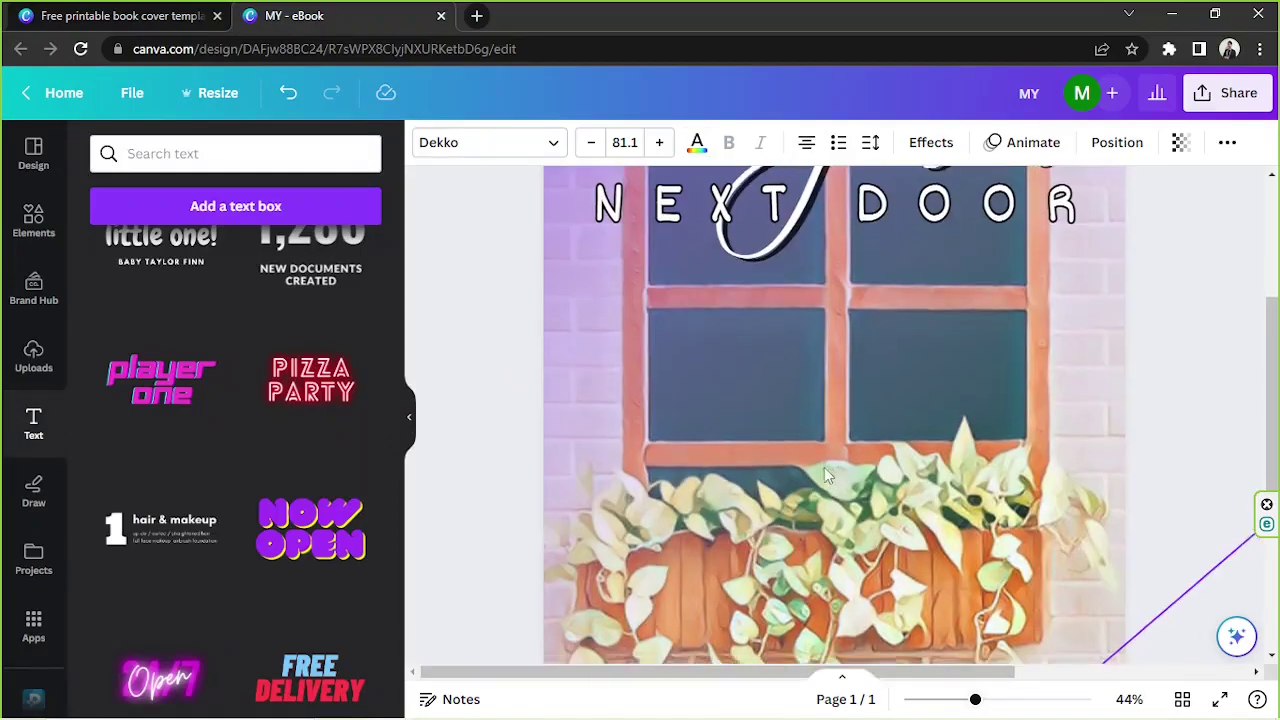
pyautogui.scroll(-4, 824, 467)
pyautogui.moveTo(853, 466); pyautogui.dragTo(838, 459)
pyautogui.click(1163, 378)
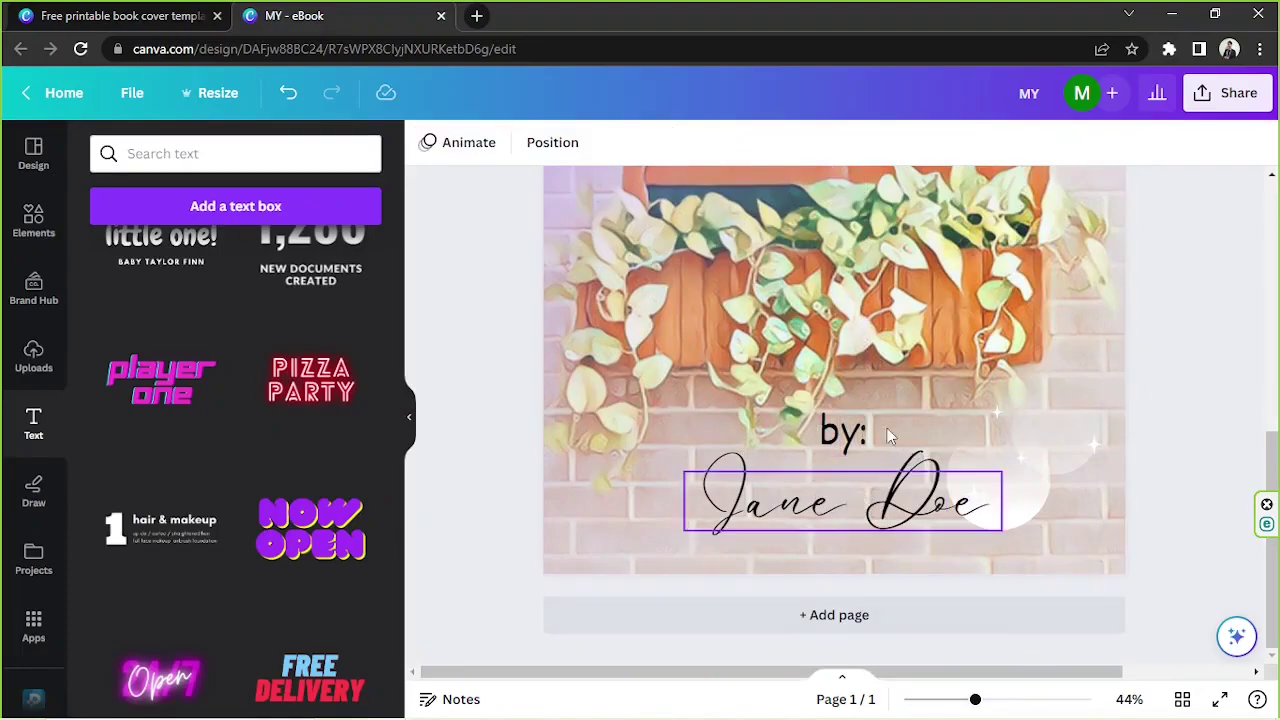
# - Recolour the gradient overlay by setting both its violet and its white colour to the dark pink brand colour
pyautogui.moveTo(975, 701); pyautogui.dragTo(929, 700)
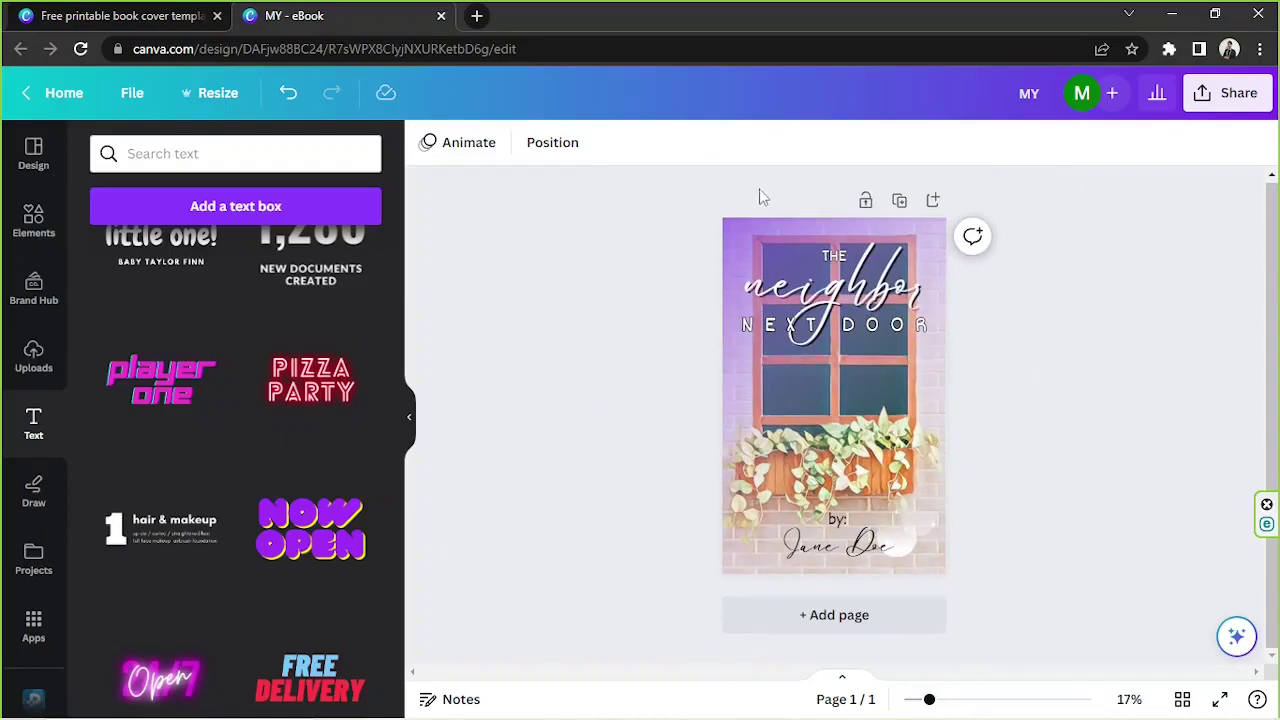
pyautogui.click(735, 226)
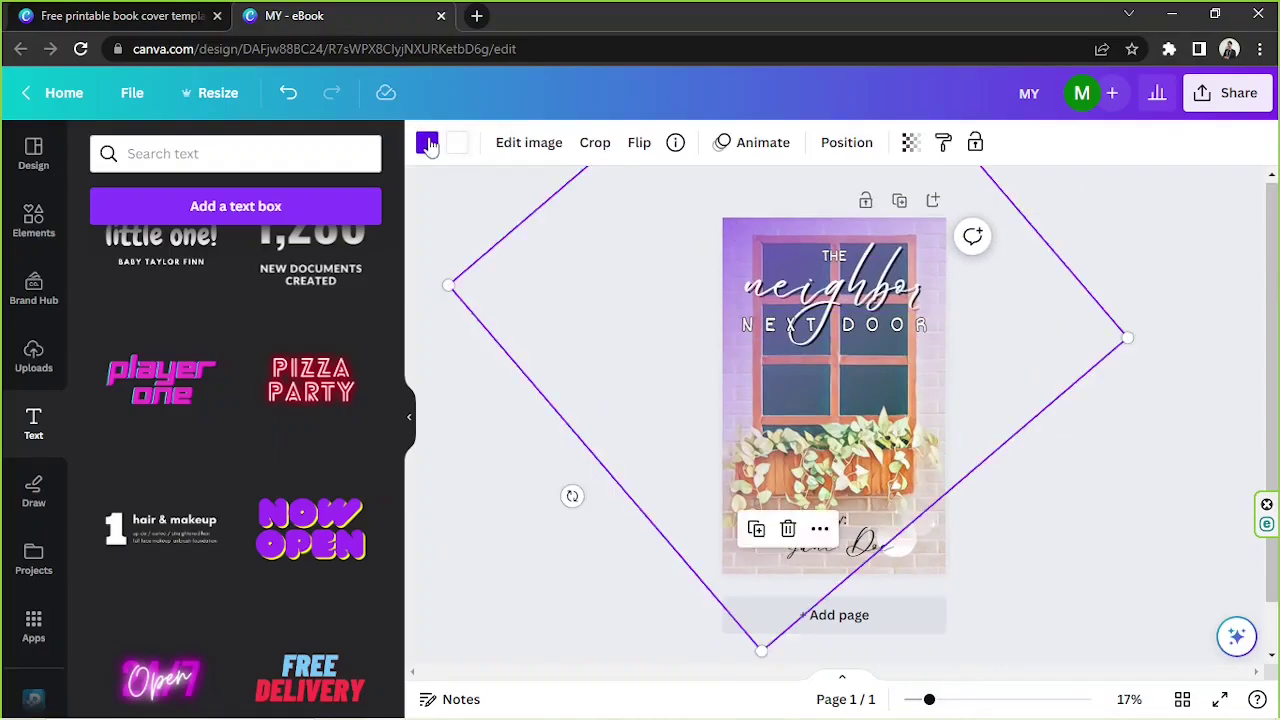
pyautogui.click(427, 143)
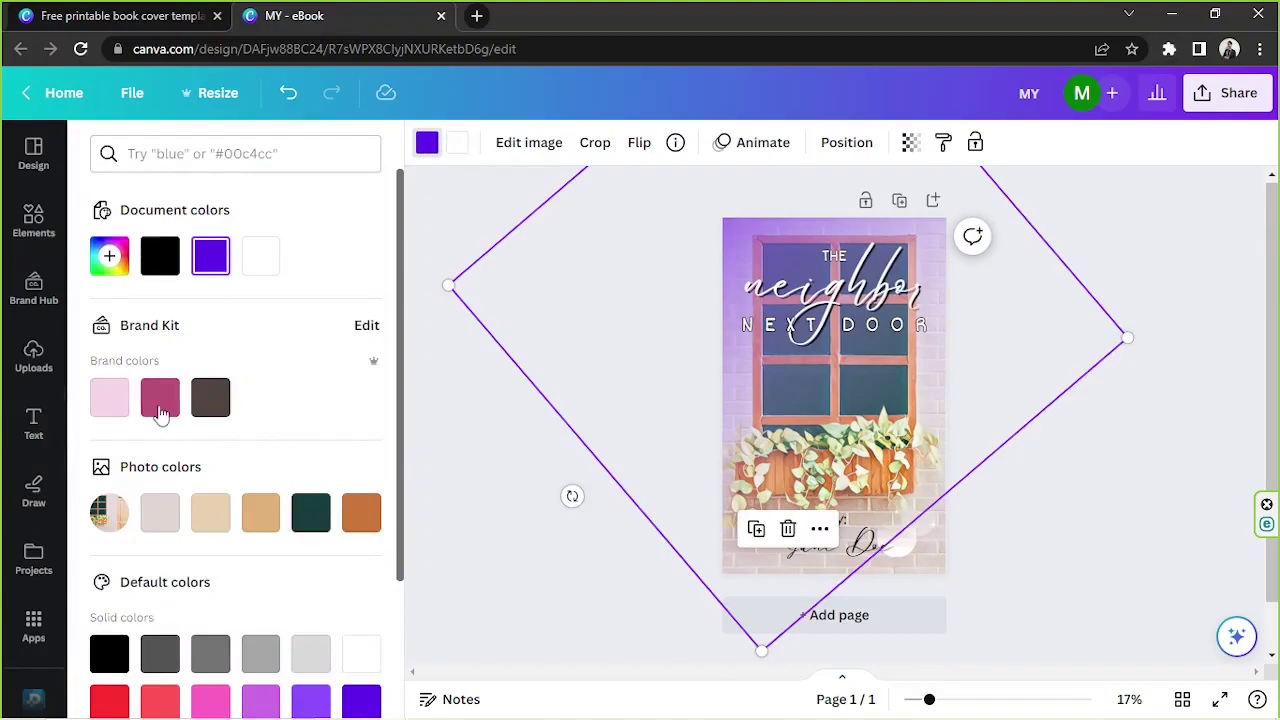
pyautogui.click(161, 414)
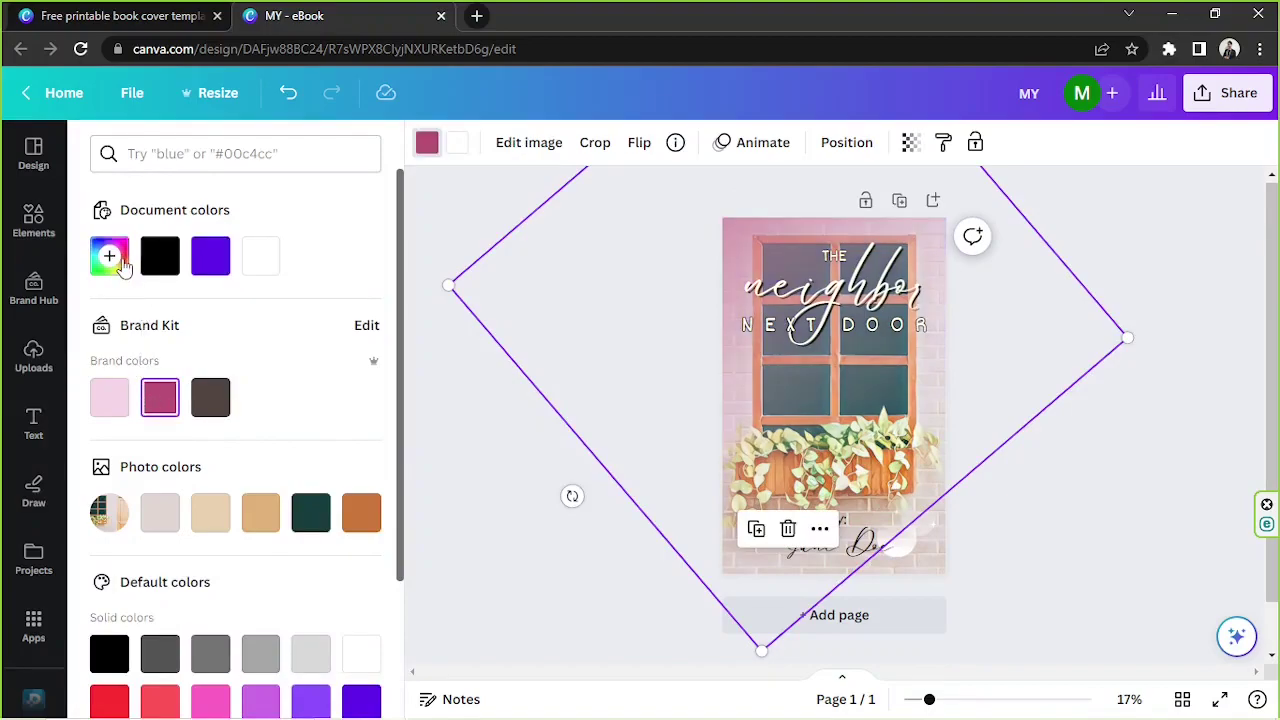
pyautogui.click(459, 145)
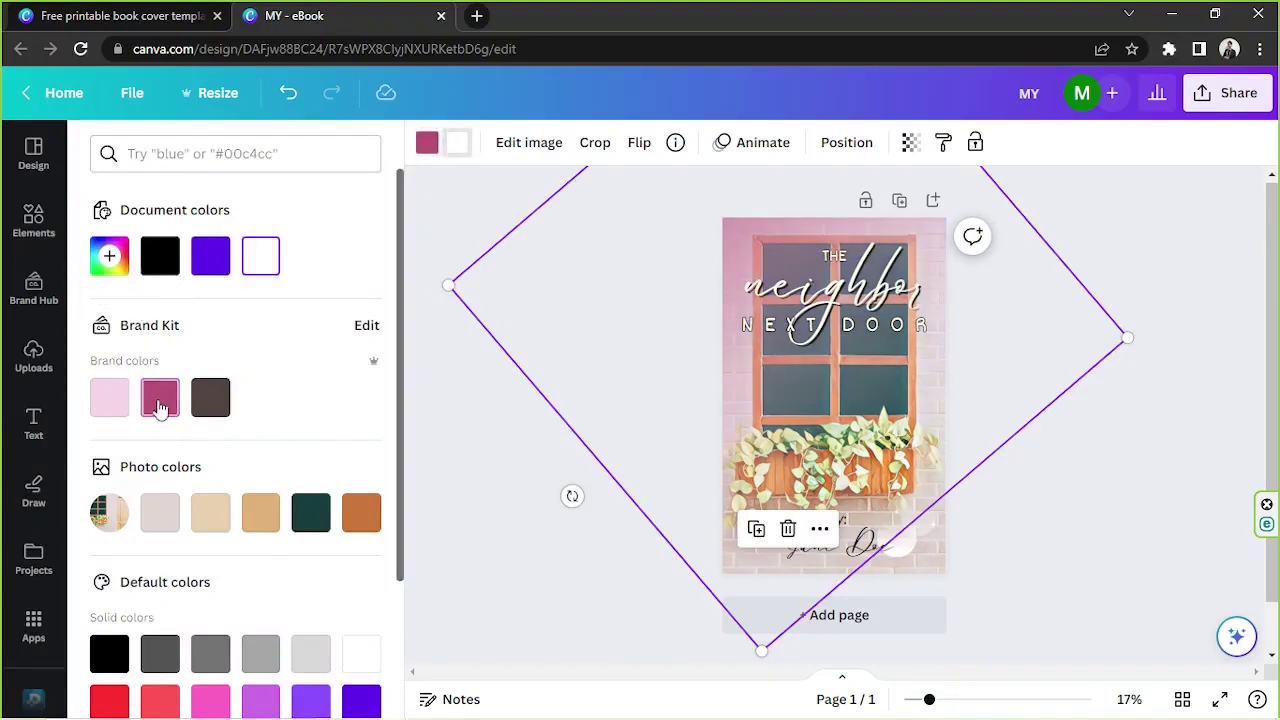
pyautogui.click(160, 408)
pyautogui.click(1072, 427)
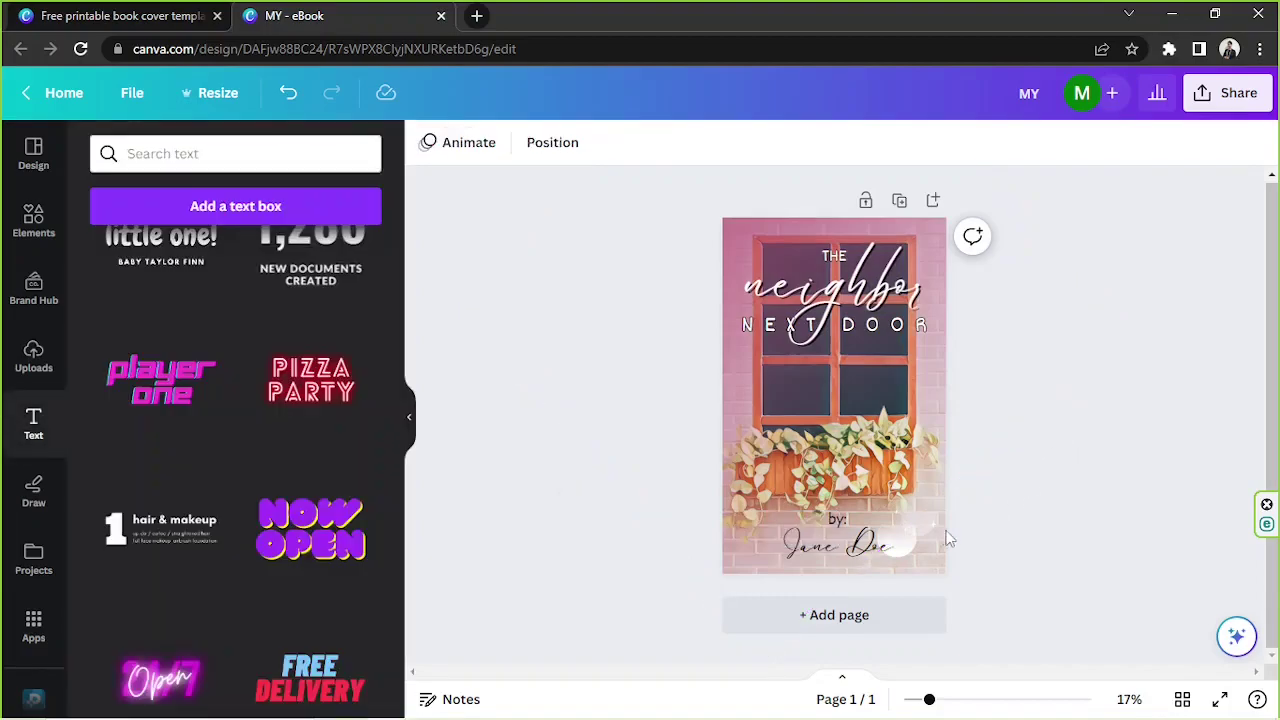
# - Bring the white circle graphic to the front and send it one level backward behind the author's name
pyautogui.click(910, 537)
pyautogui.click(915, 537)
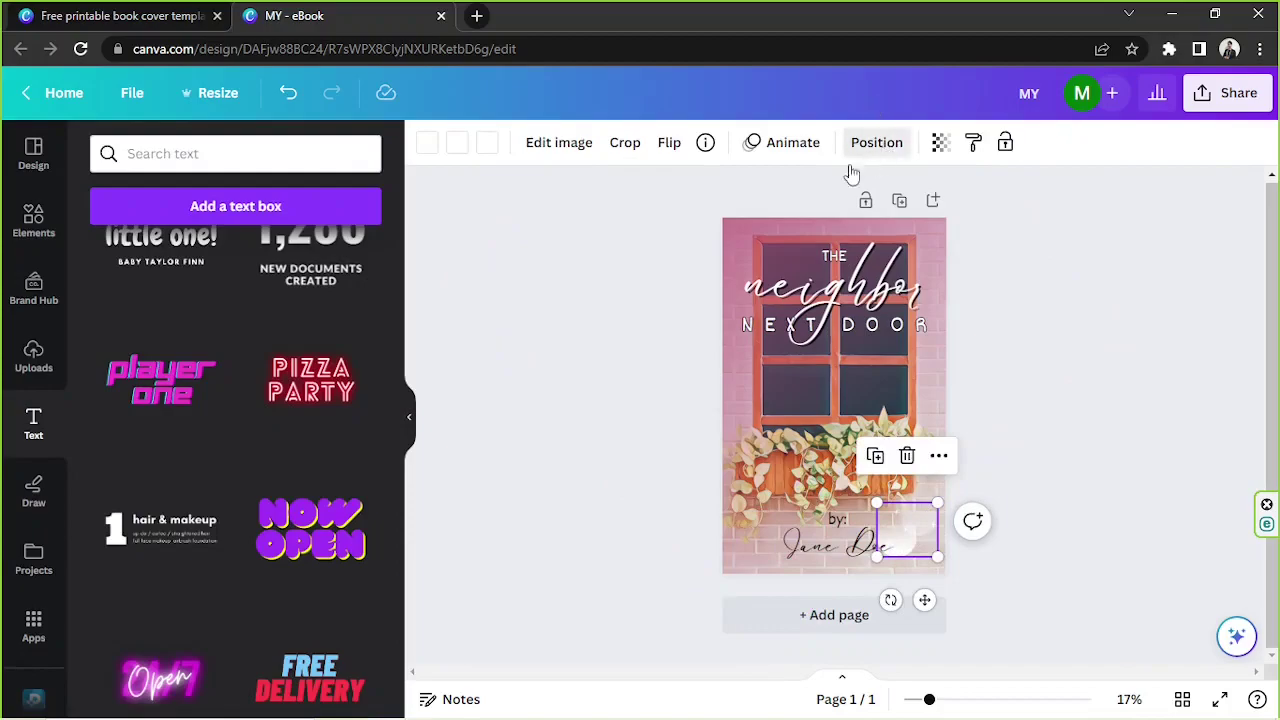
pyautogui.click(858, 146)
pyautogui.click(139, 228)
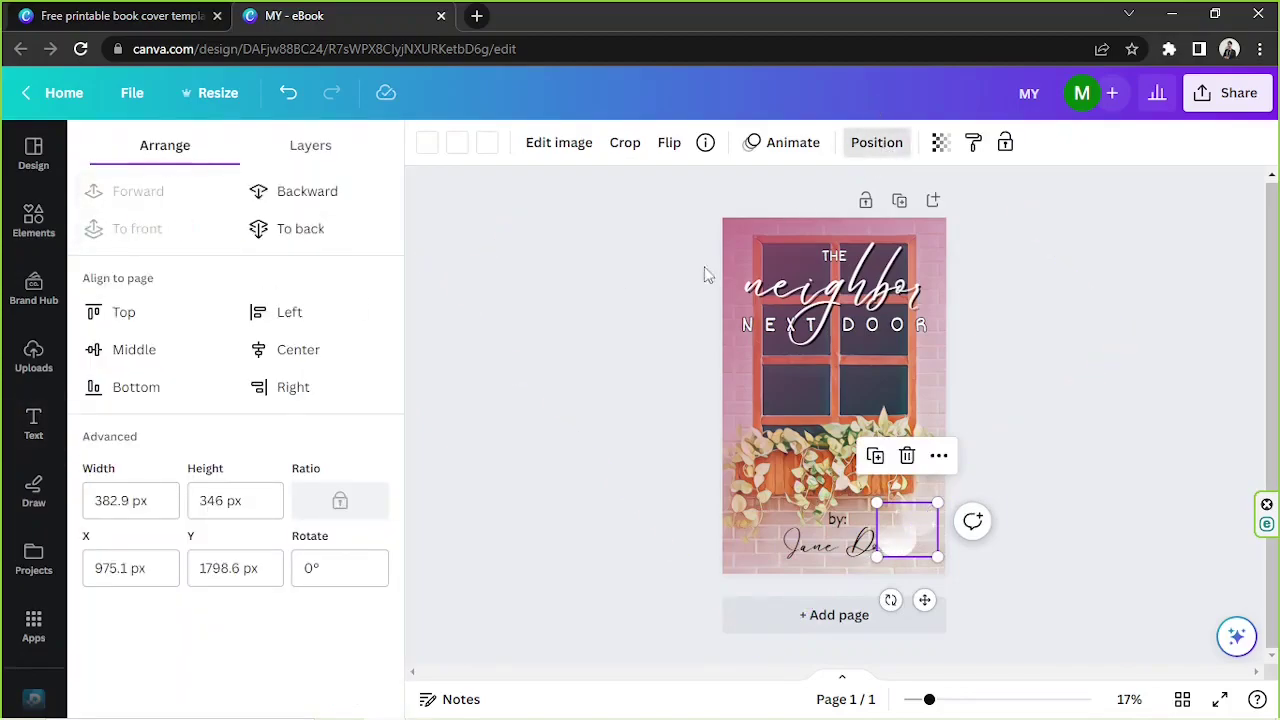
pyautogui.click(300, 190)
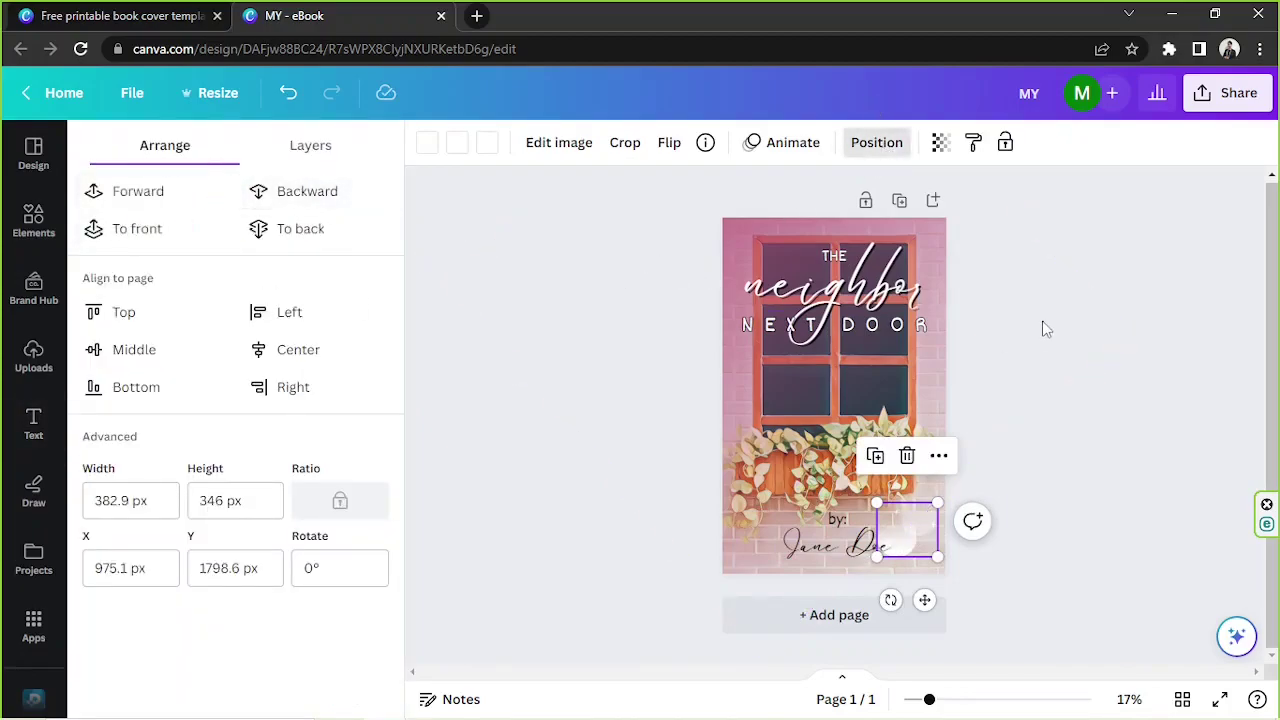
pyautogui.click(1042, 329)
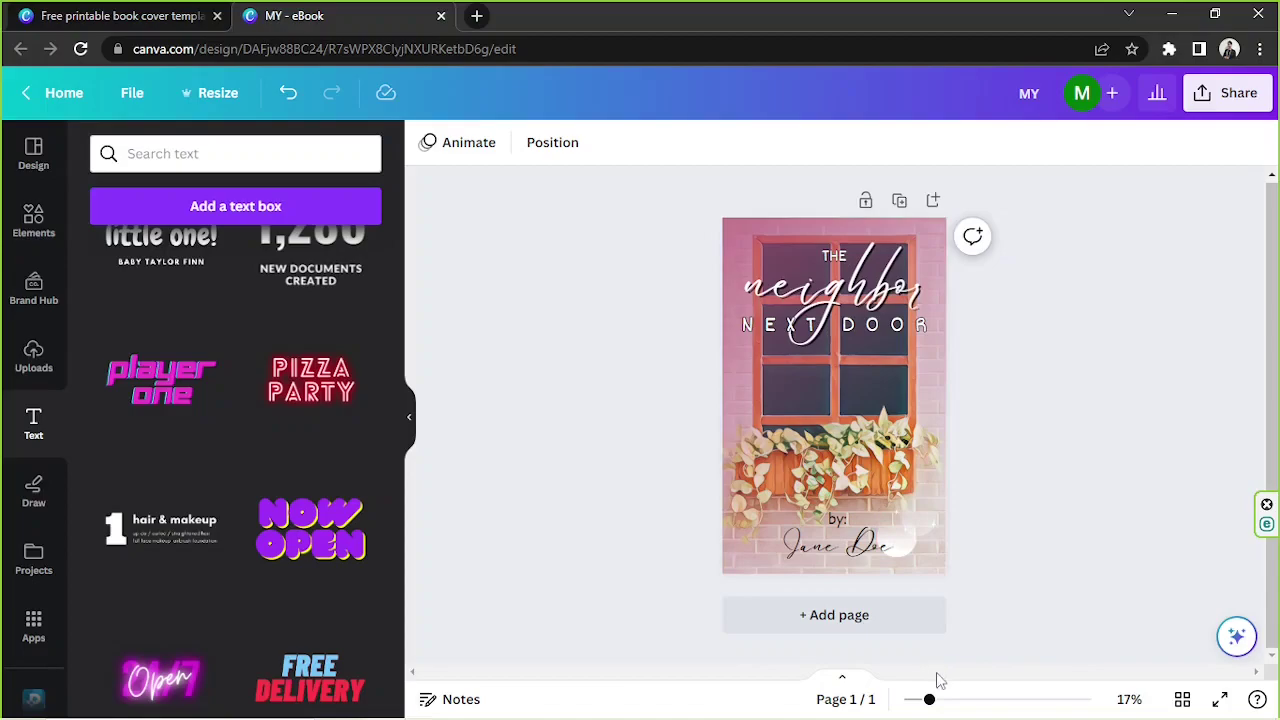
pyautogui.moveTo(930, 705); pyautogui.dragTo(925, 700)
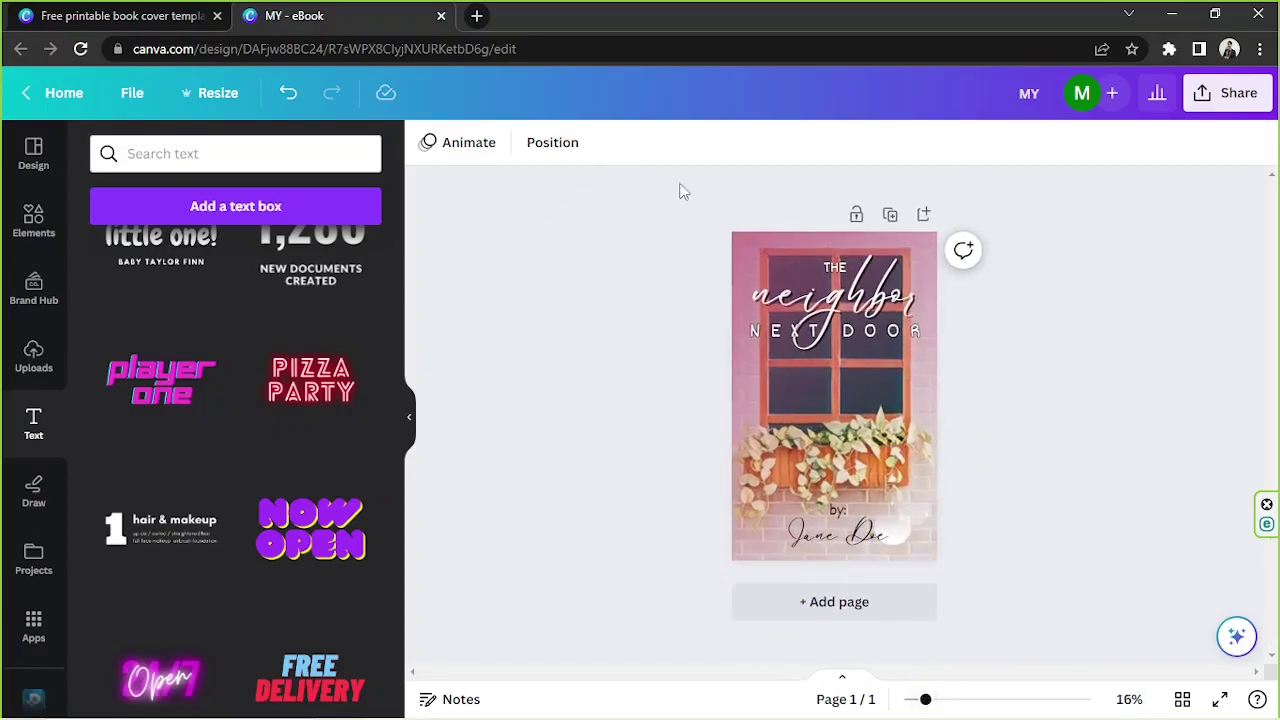
pyautogui.moveTo(605, 172); pyautogui.dragTo(1078, 533)
pyautogui.moveTo(648, 235); pyautogui.dragTo(994, 523)
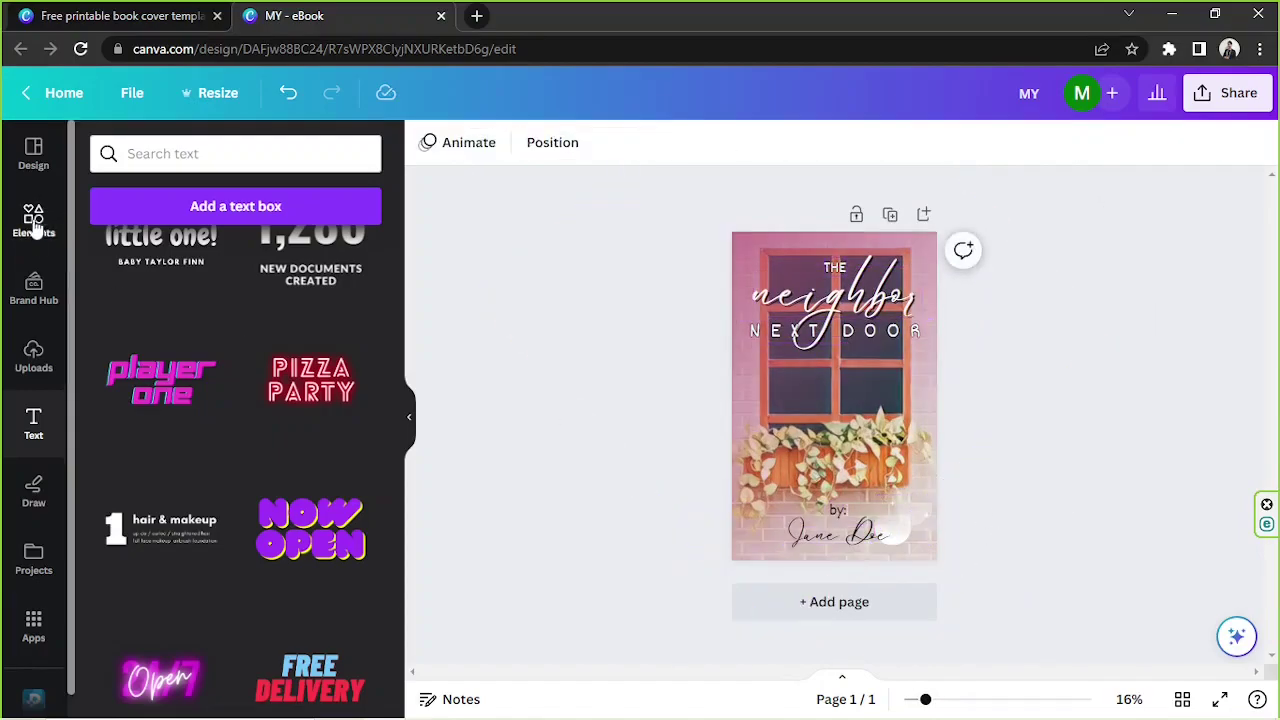
pyautogui.click(34, 222)
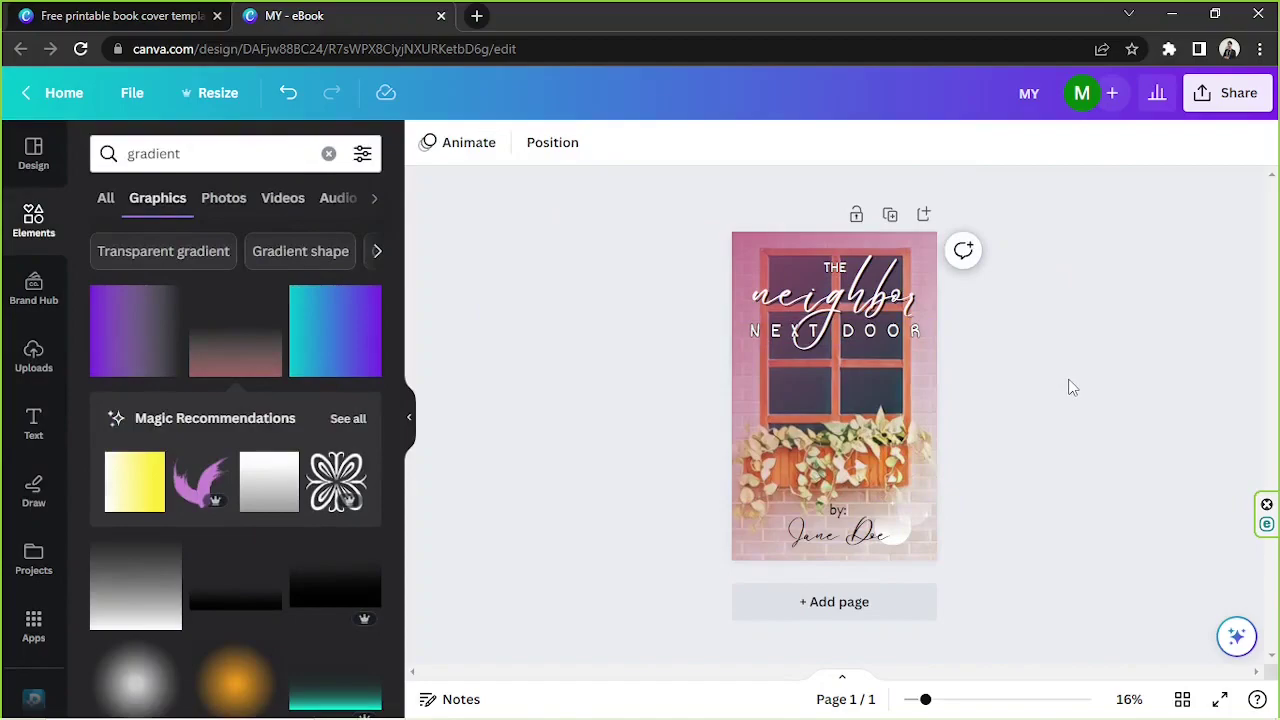
pyautogui.moveTo(583, 233); pyautogui.dragTo(1010, 595)
pyautogui.click(1068, 492)
# - Examine the design's download options, including the available file types and the PDF Standard settings
pyautogui.click(1230, 94)
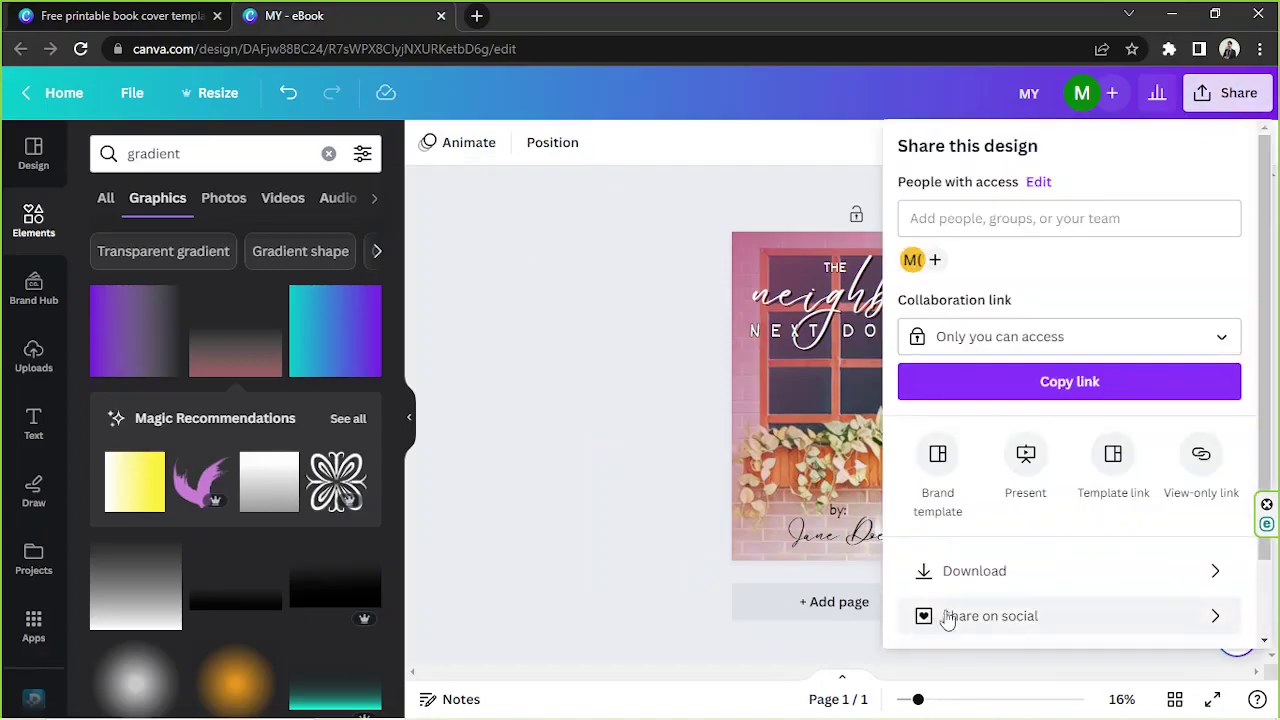
pyautogui.click(972, 574)
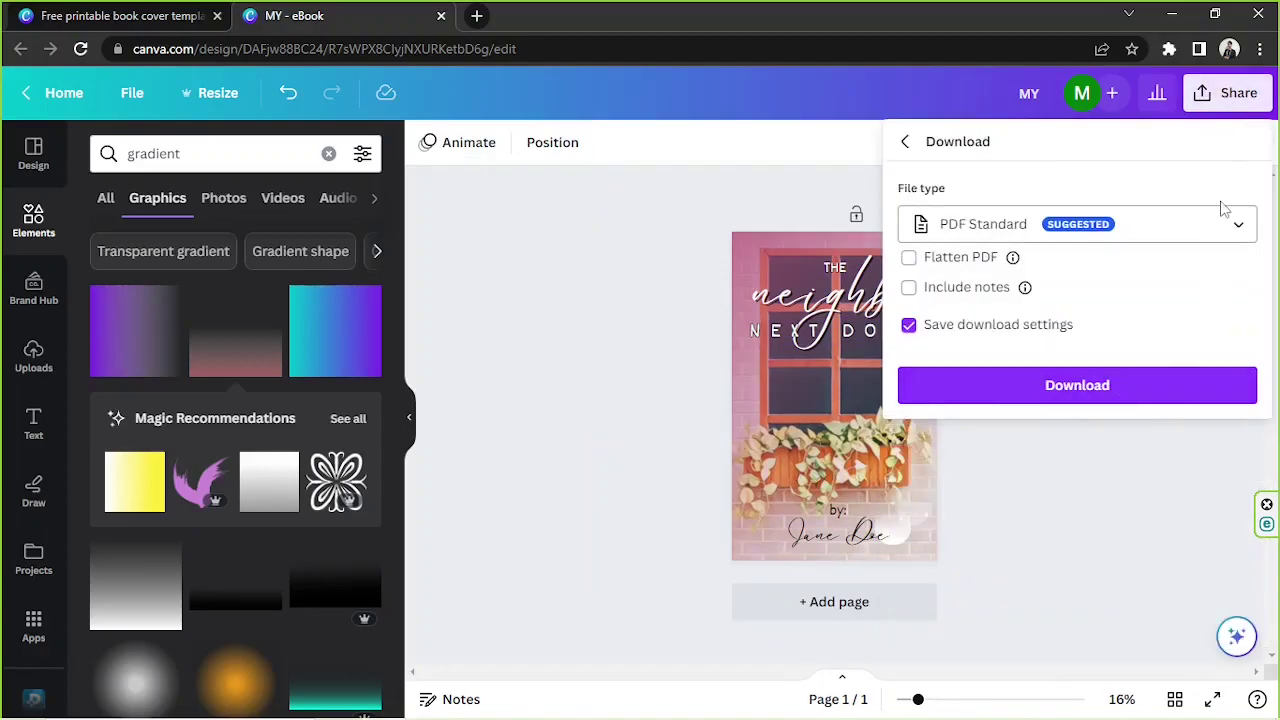
pyautogui.click(1180, 218)
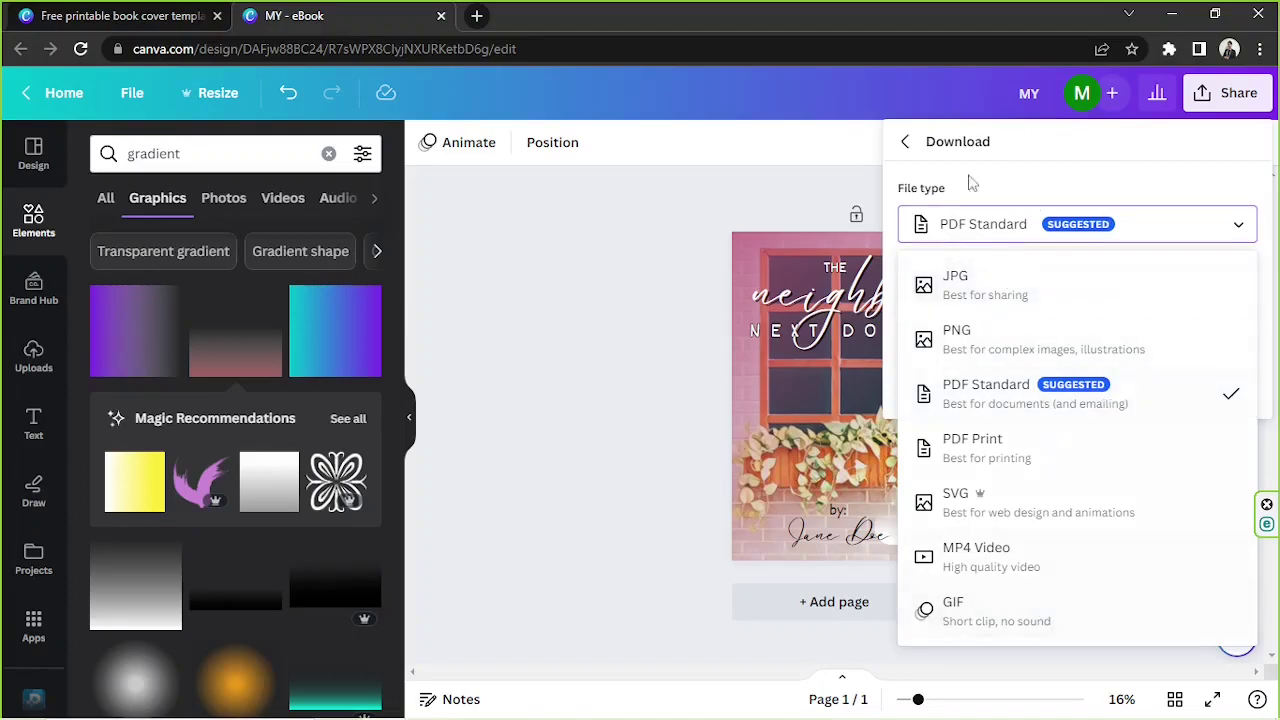
pyautogui.click(905, 145)
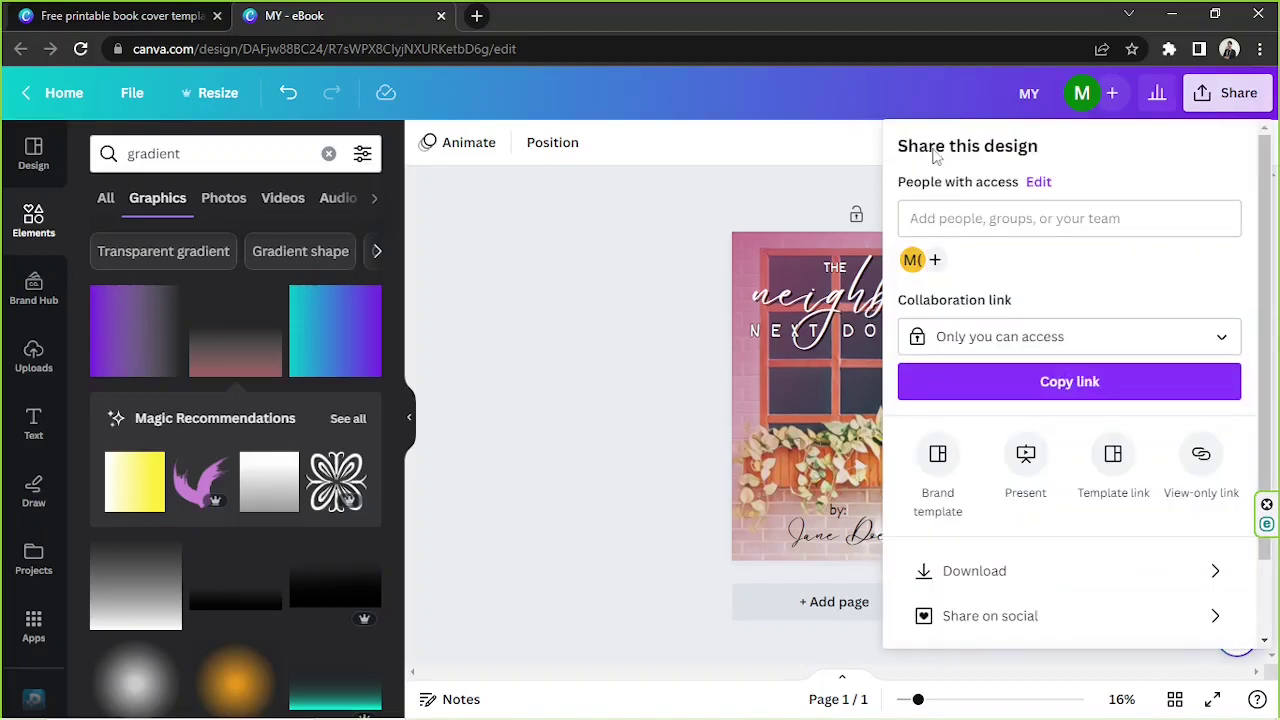
pyautogui.click(1220, 108)
pyautogui.click(1224, 108)
pyautogui.click(997, 582)
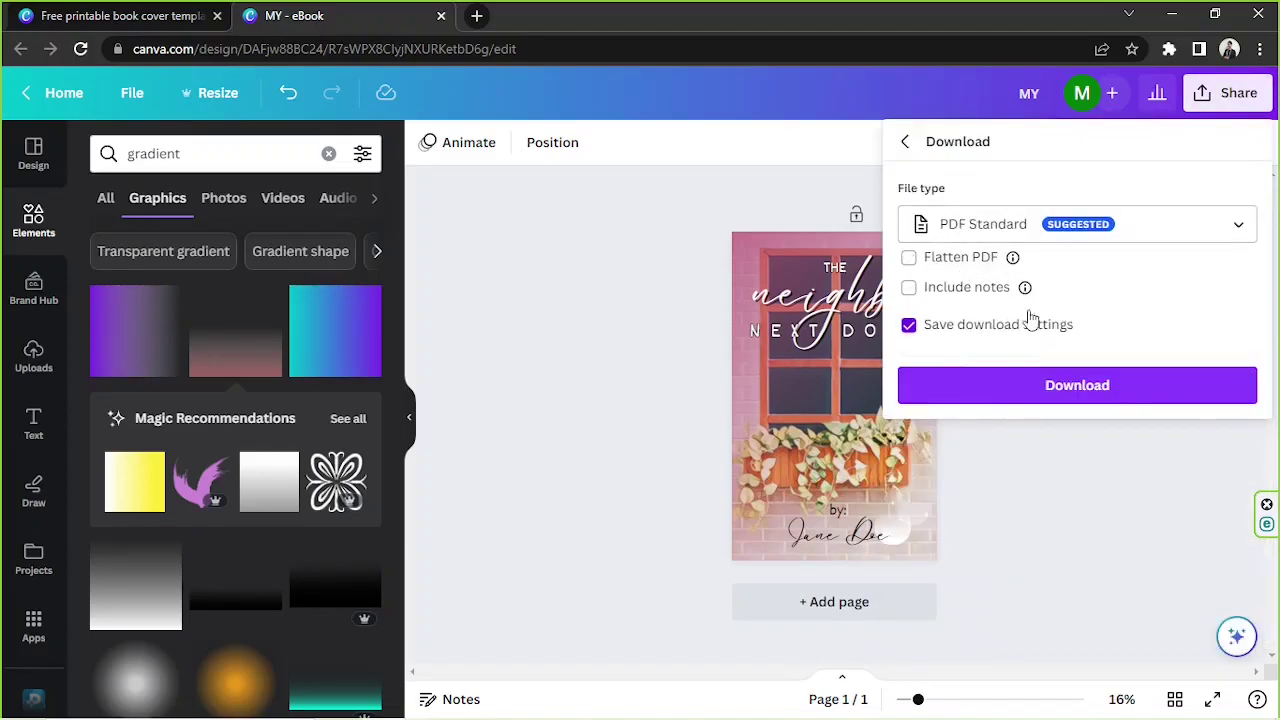
pyautogui.moveTo(1009, 270)
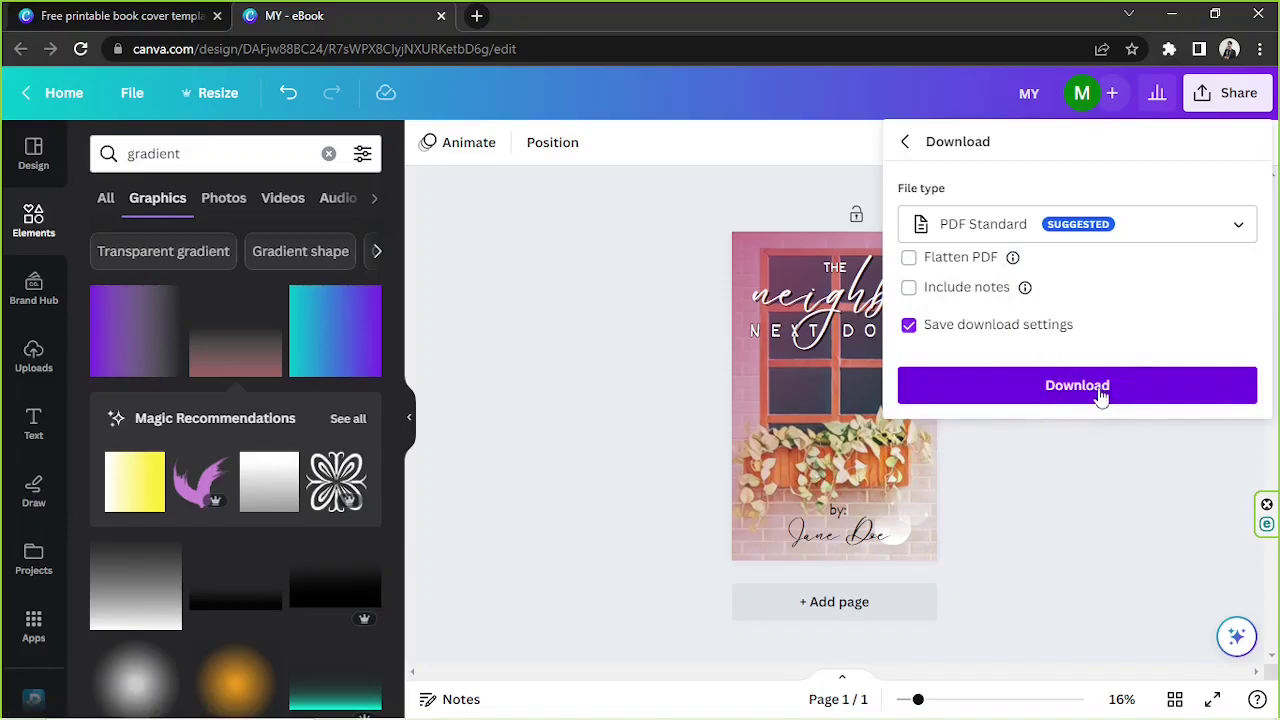
pyautogui.click(1090, 455)
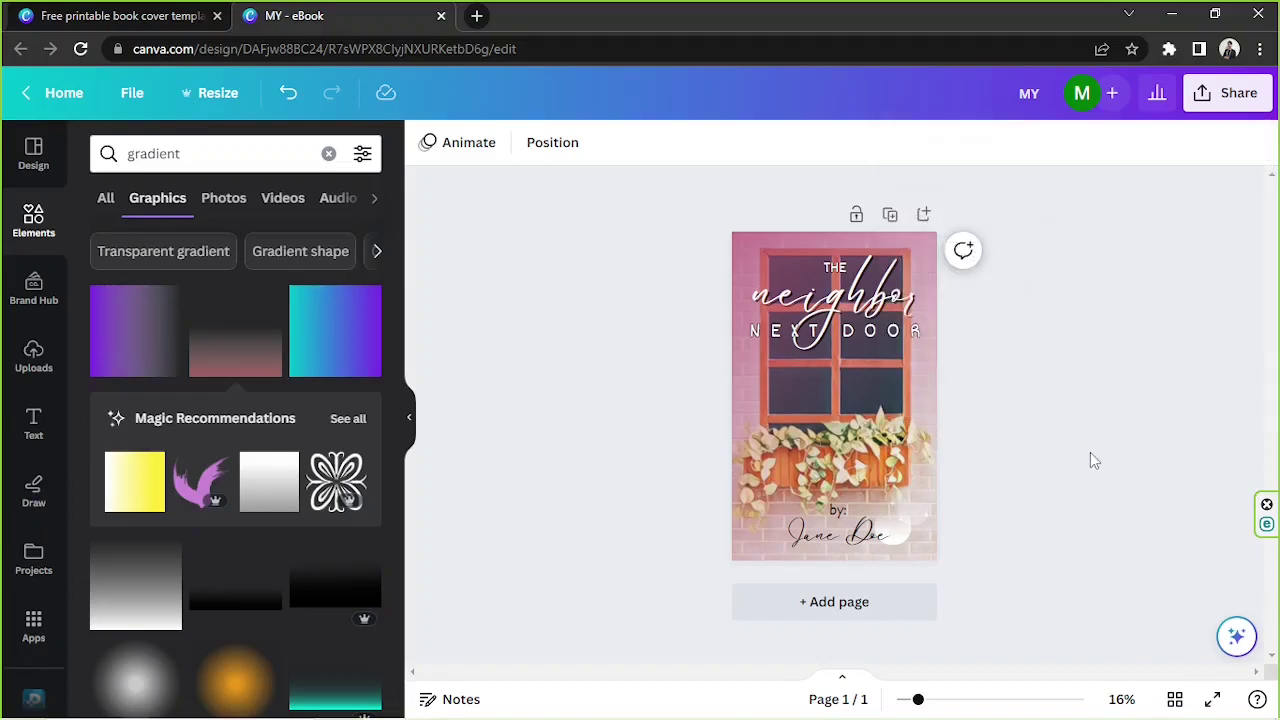